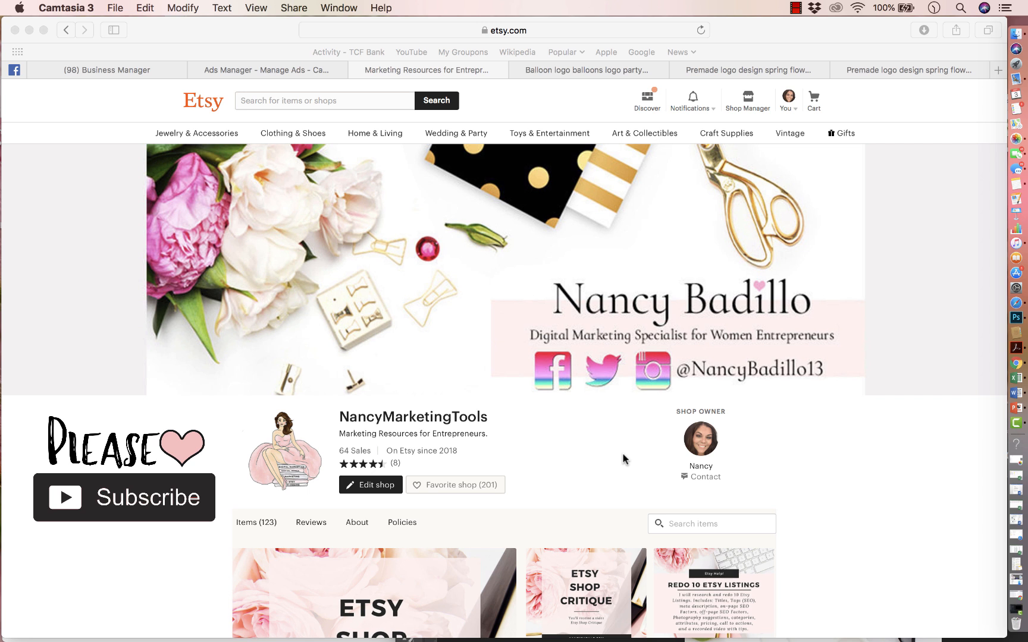
# Step: Switch to Facebook Ads Manager and clear the default campaign name under the Traffic objective
pyautogui.click(295, 72)
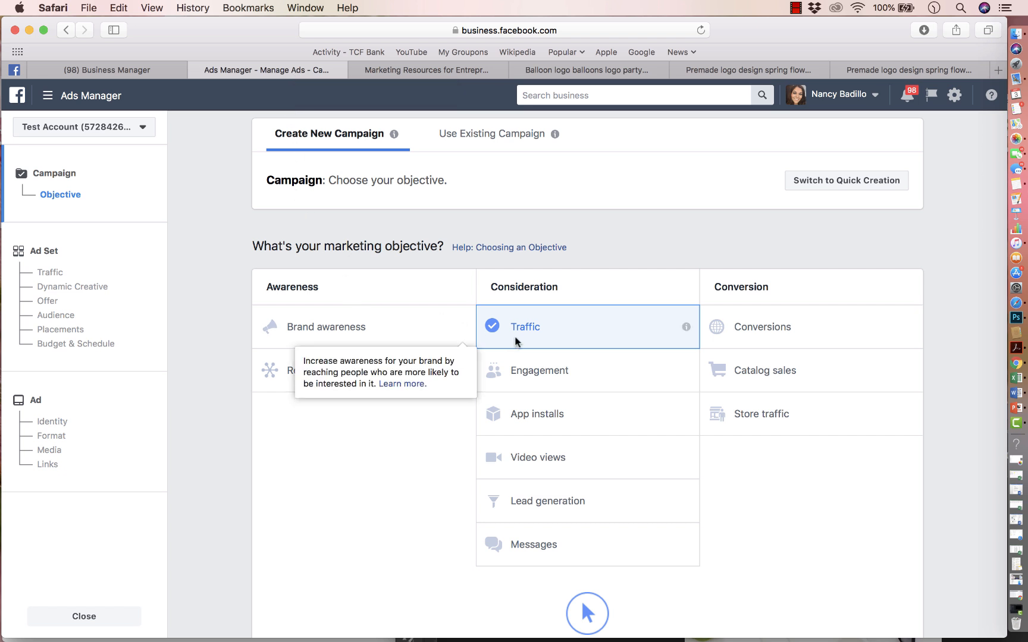
pyautogui.scroll(-1, 532, 329)
pyautogui.scroll(-6, 533, 305)
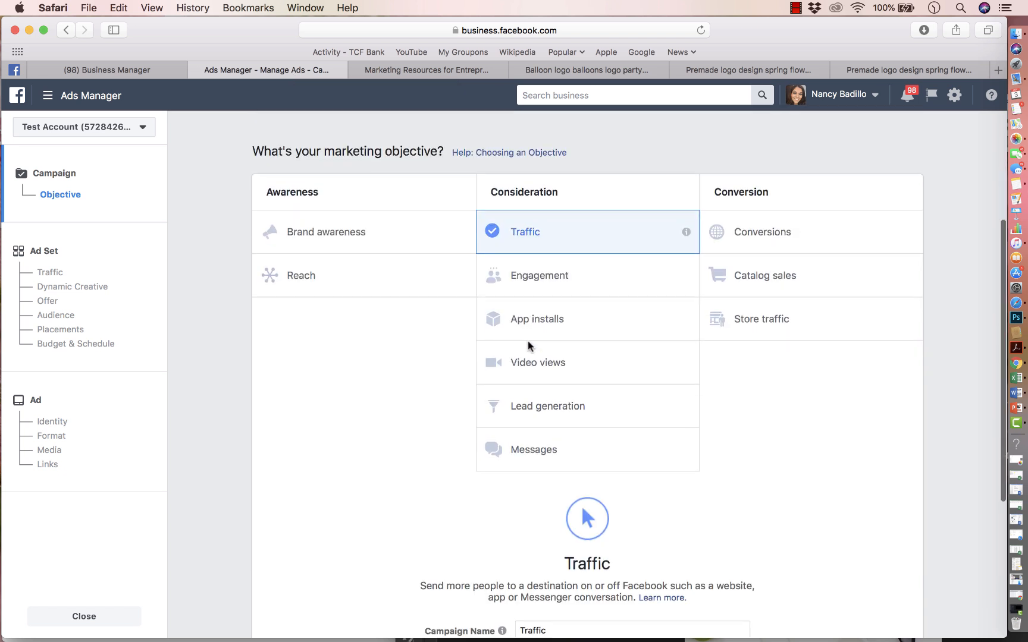
pyautogui.click(560, 522)
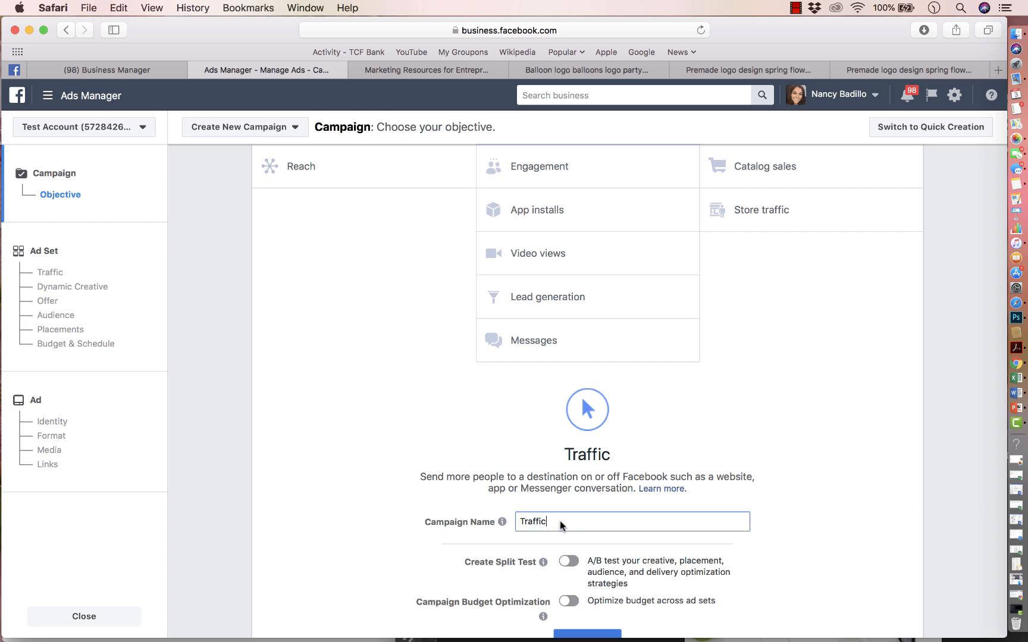
pyautogui.press('BackSpace')
pyautogui.press('BackSpace')
pyautogui.press('BackSpace')
pyautogui.press('BackSpace')
pyautogui.press('BackSpace')
pyautogui.press('BackSpace')
pyautogui.press('BackSpace')
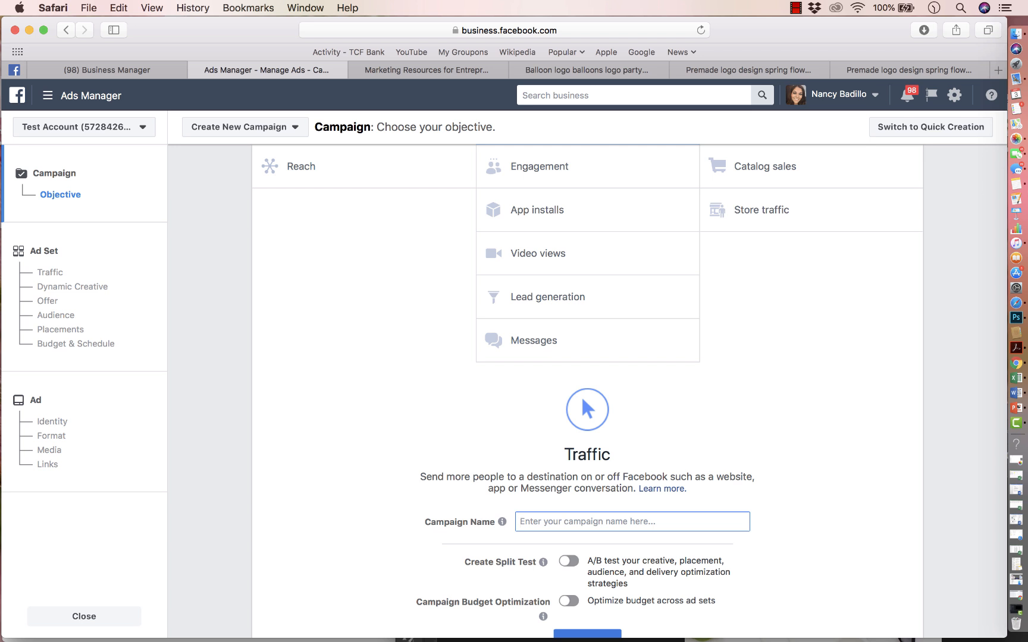
pyautogui.write('Logo -')
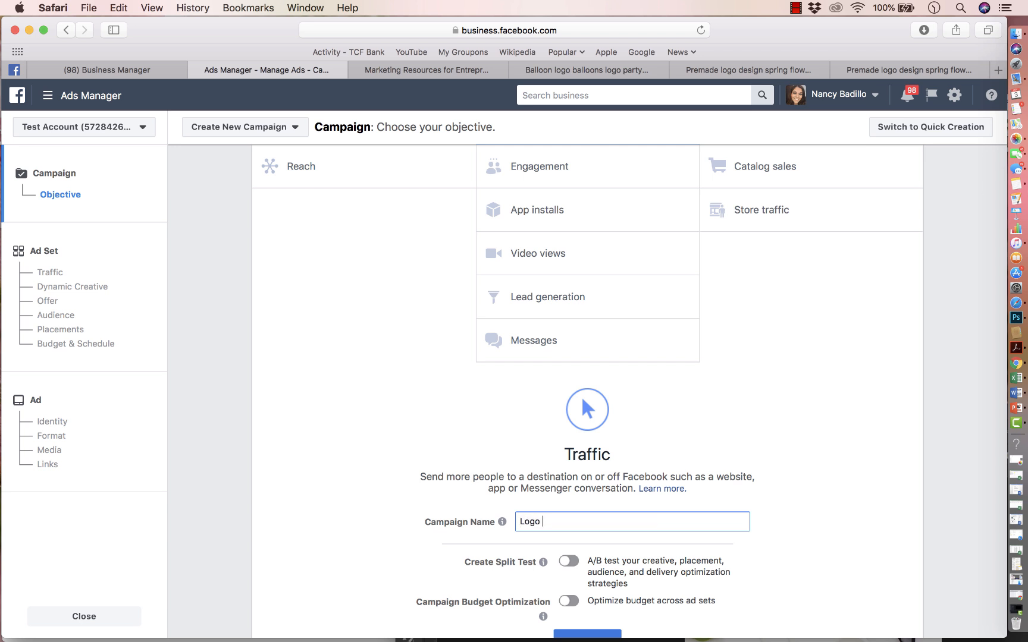
pyautogui.press('BackSpace')
pyautogui.press('BackSpace')
pyautogui.write('-')
pyautogui.press('BackSpace')
pyautogui.press('BackSpace')
pyautogui.press('BackSpace')
pyautogui.press('BackSpace')
pyautogui.press('BackSpace')
pyautogui.press('BackSpace')
pyautogui.press('BackSpace')
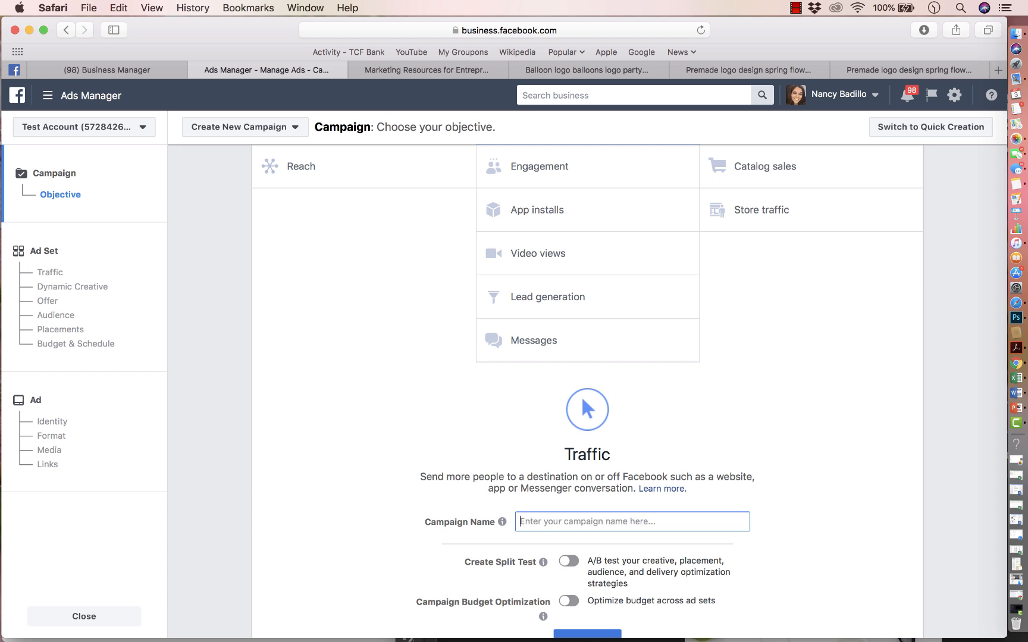
# Step: Name the campaign "May - Logo" and continue to the ad set settings
pyautogui.write('May ')
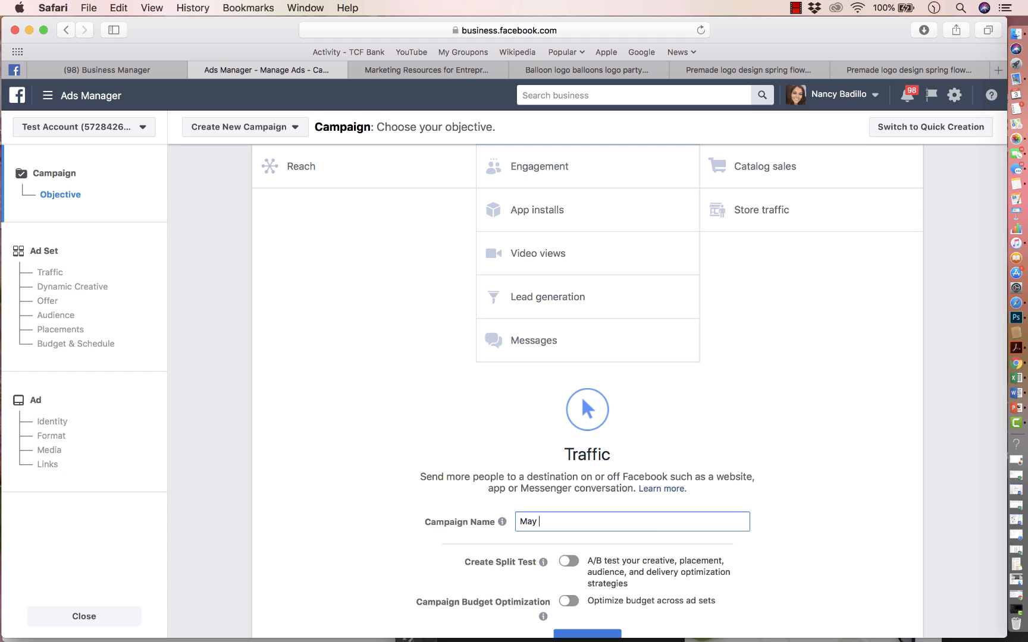
pyautogui.write('- Logo')
pyautogui.scroll(-3, 433, 517)
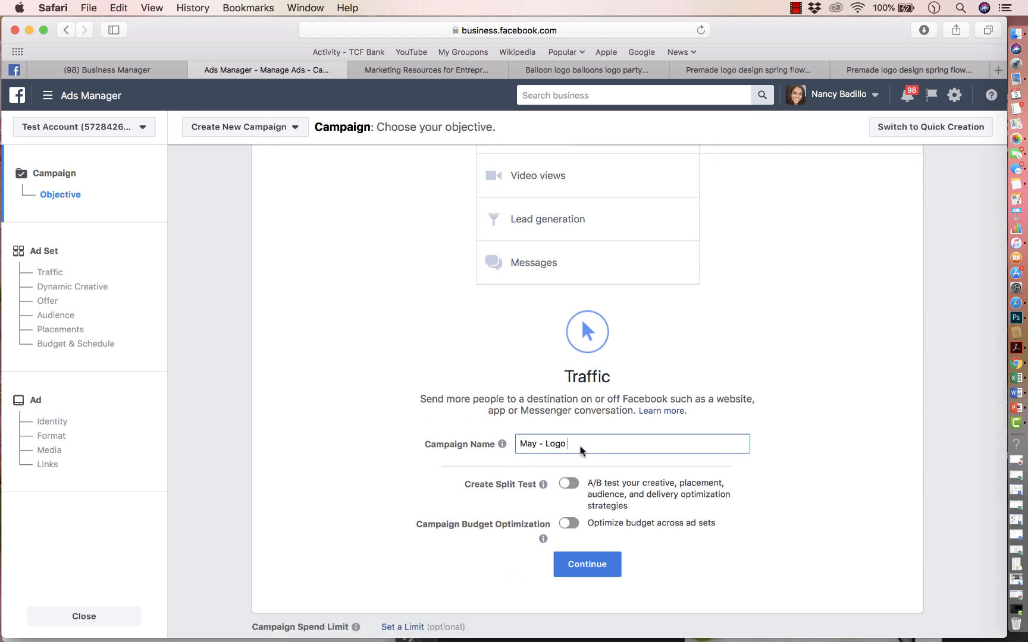
pyautogui.click(582, 565)
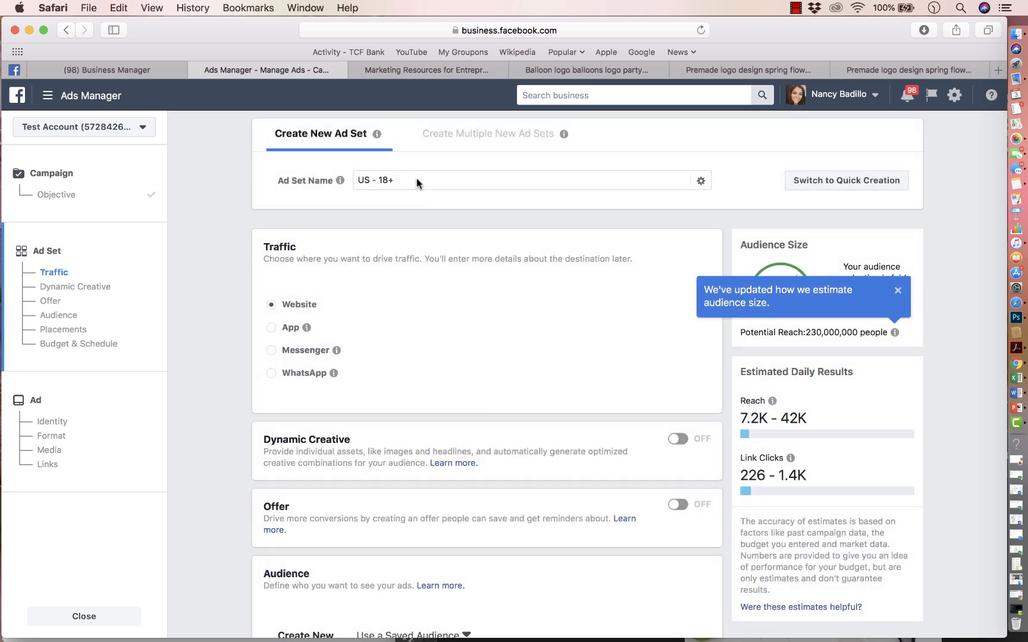
# Step: Replace the default ad set name with "May - Logo"
pyautogui.click(416, 179)
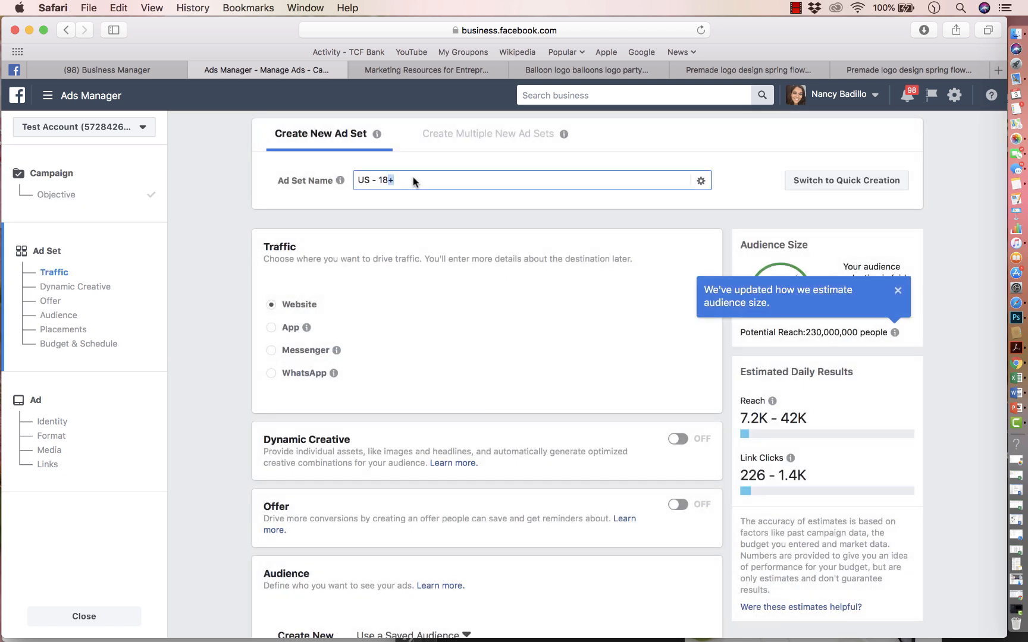
pyautogui.press('cmd+a')
pyautogui.press('BackSpace')
pyautogui.write('May - Logo')
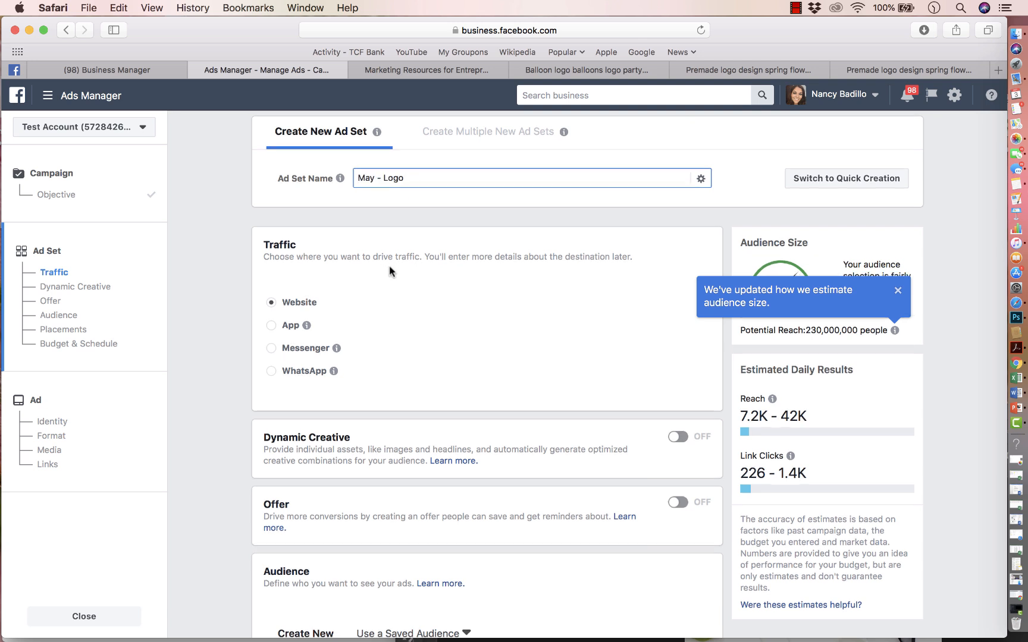
# Step: Review the ad set's traffic destination, dynamic creative, offer and audience options
pyautogui.scroll(-3, 389, 266)
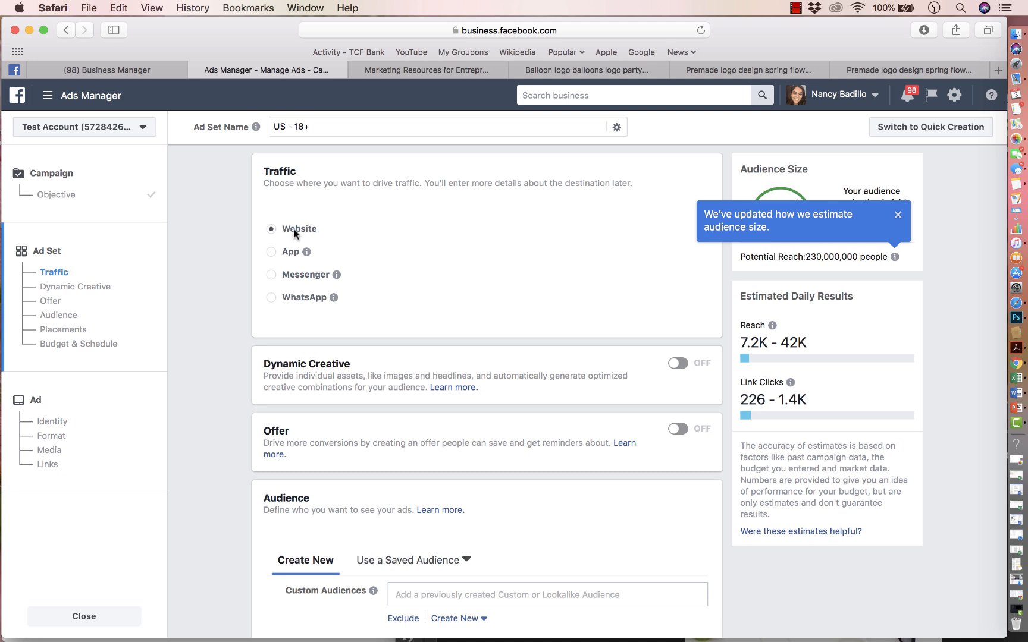
pyautogui.scroll(-5, 321, 297)
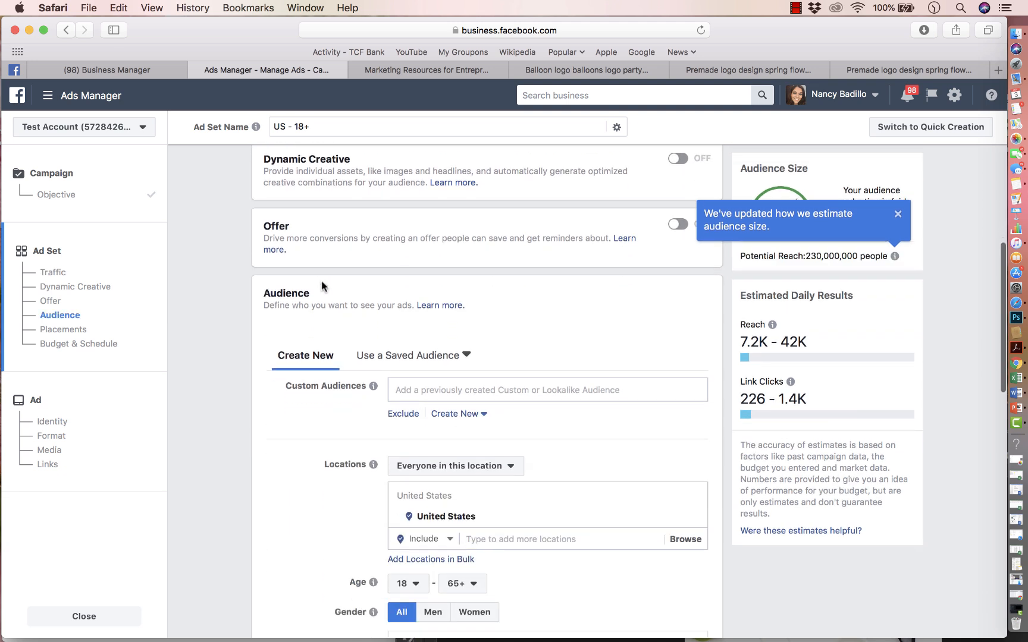
pyautogui.scroll(-2, 321, 286)
pyautogui.scroll(5, 321, 287)
pyautogui.scroll(-6, 321, 286)
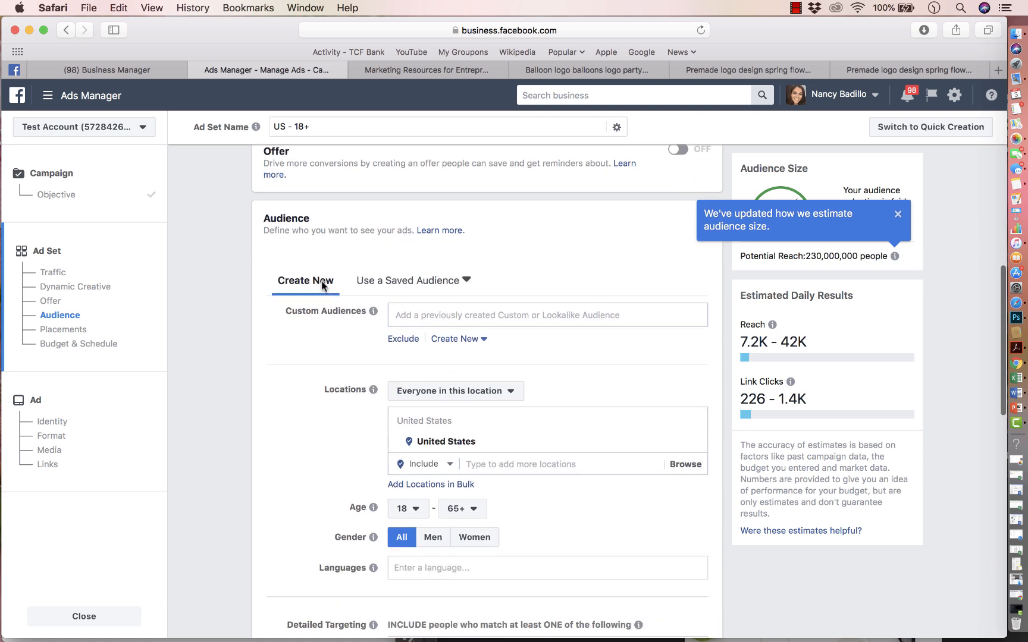
pyautogui.scroll(-2, 321, 309)
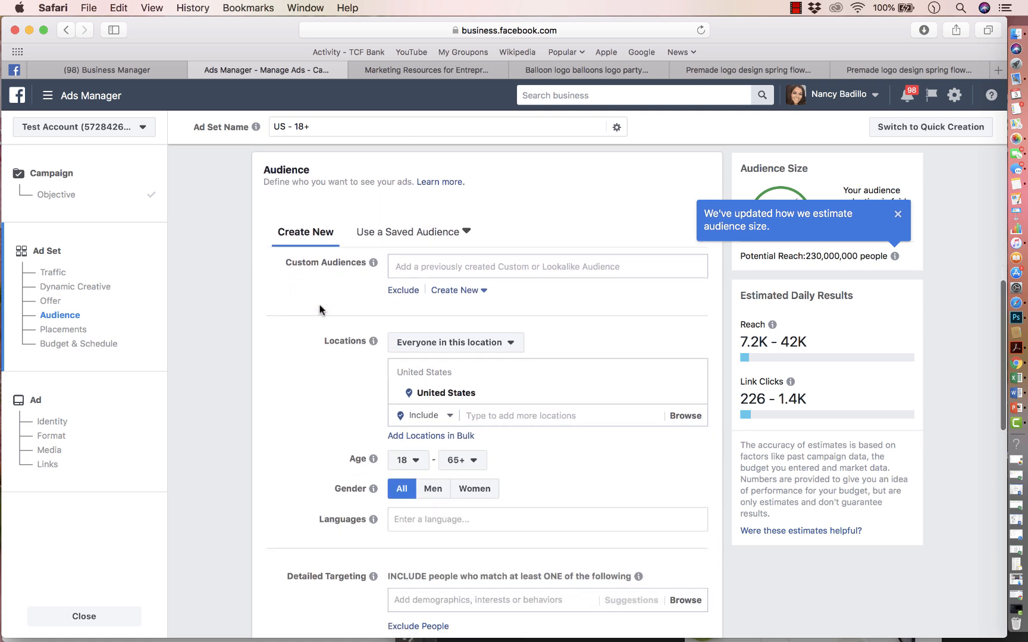
pyautogui.scroll(-3, 334, 351)
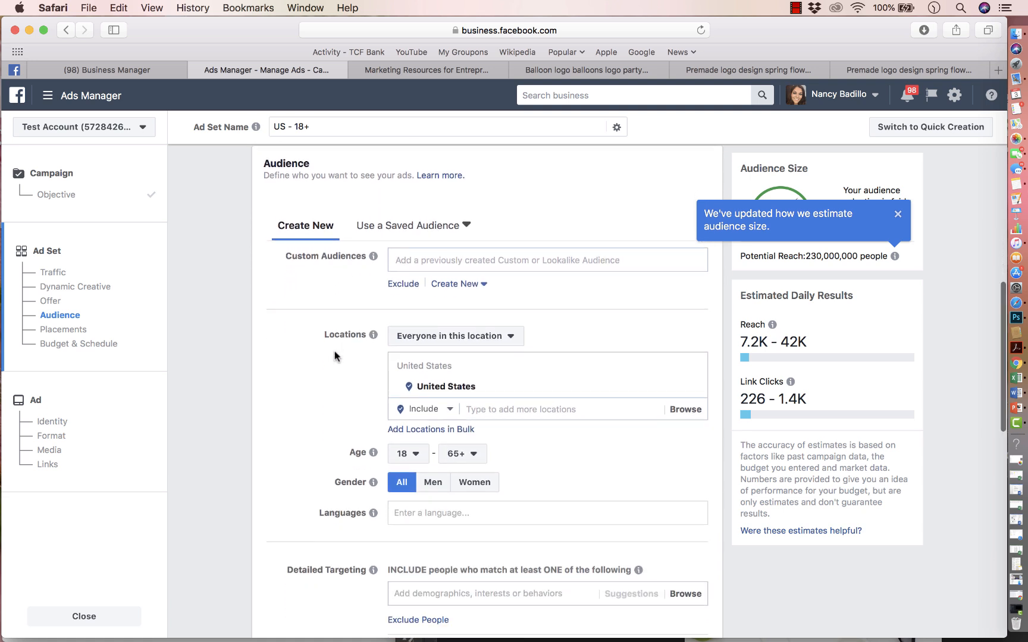
pyautogui.scroll(-1, 334, 351)
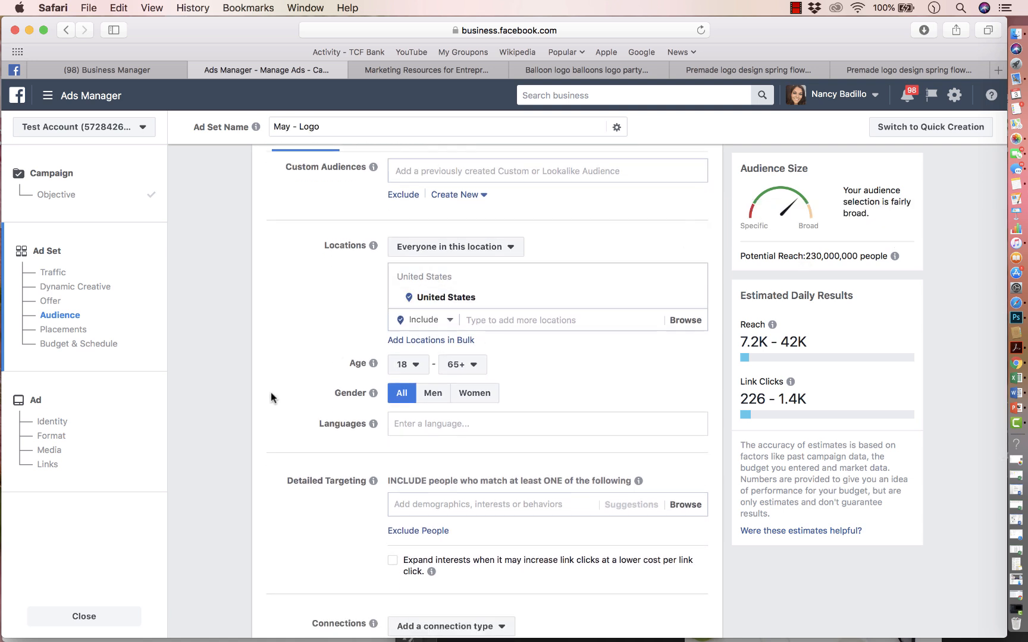
pyautogui.scroll(-1, 291, 395)
pyautogui.scroll(1, 291, 395)
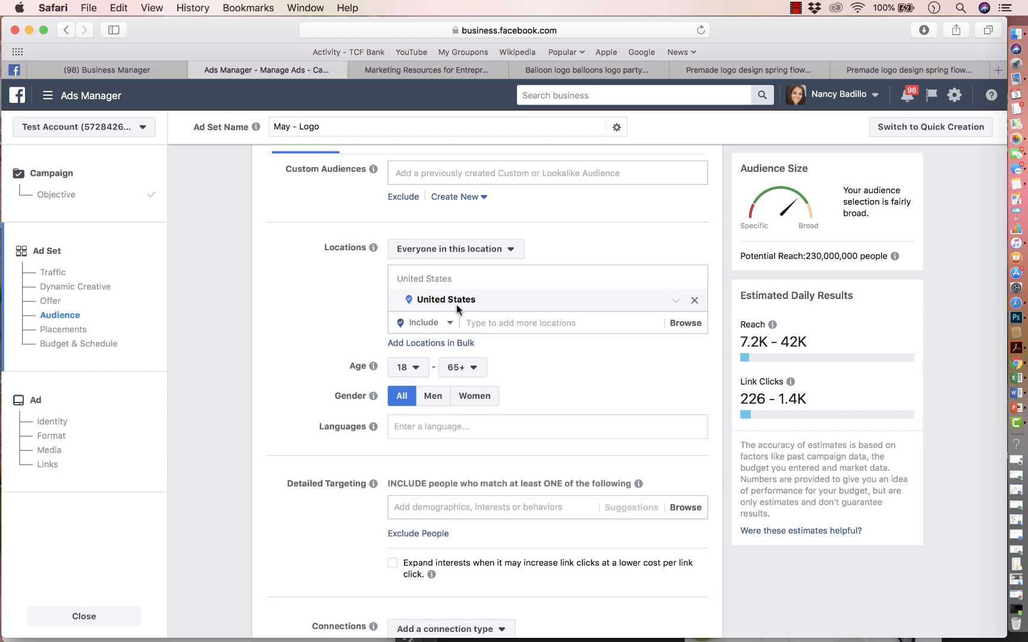
# Step: Change the audience location to the city of Chicago, Illinois
pyautogui.click(487, 323)
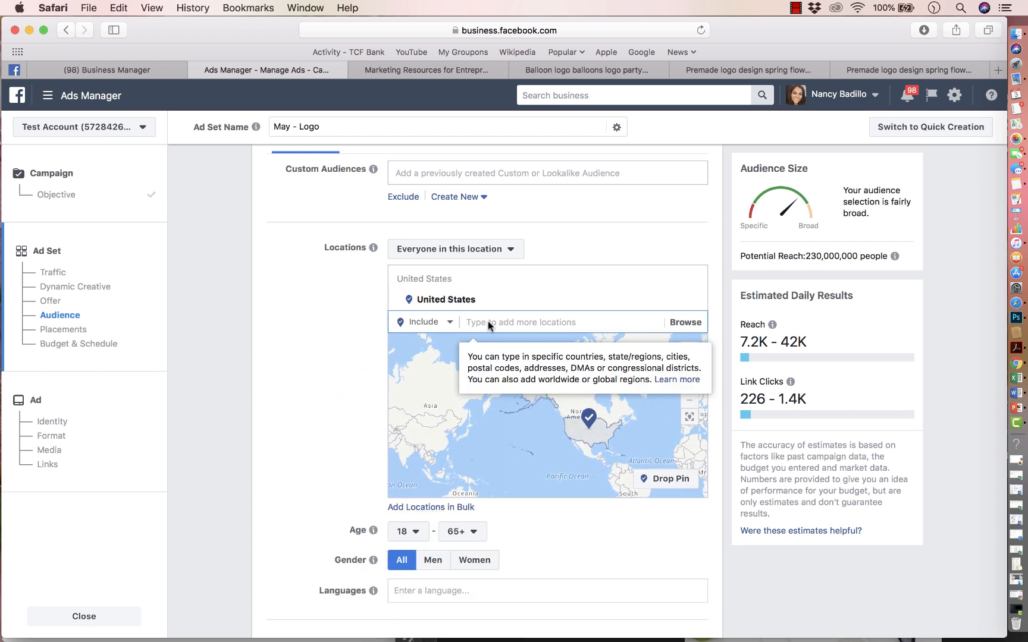
pyautogui.write('chicago')
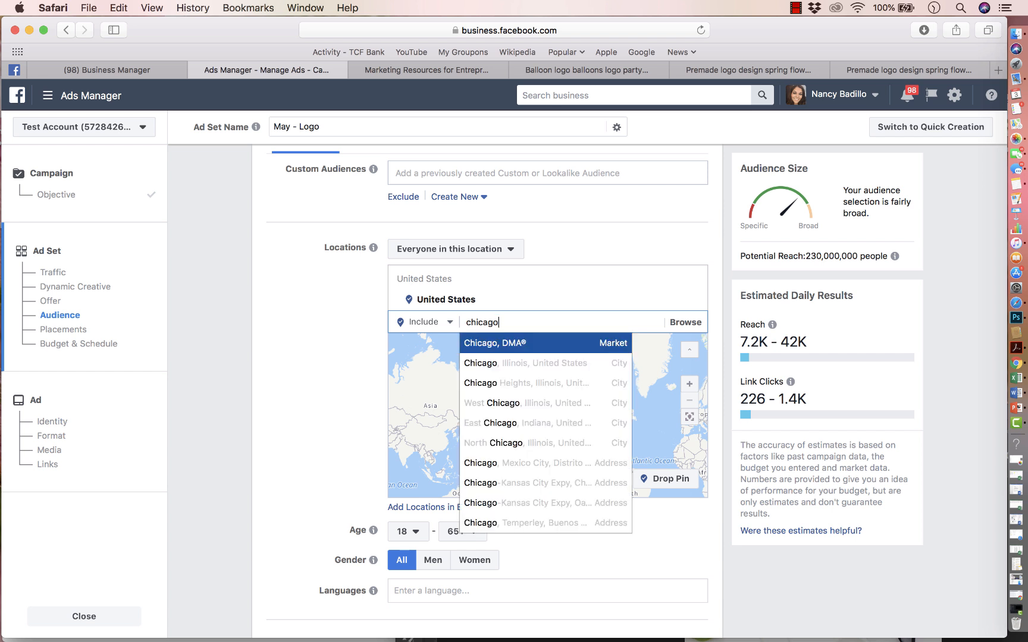
pyautogui.click(496, 359)
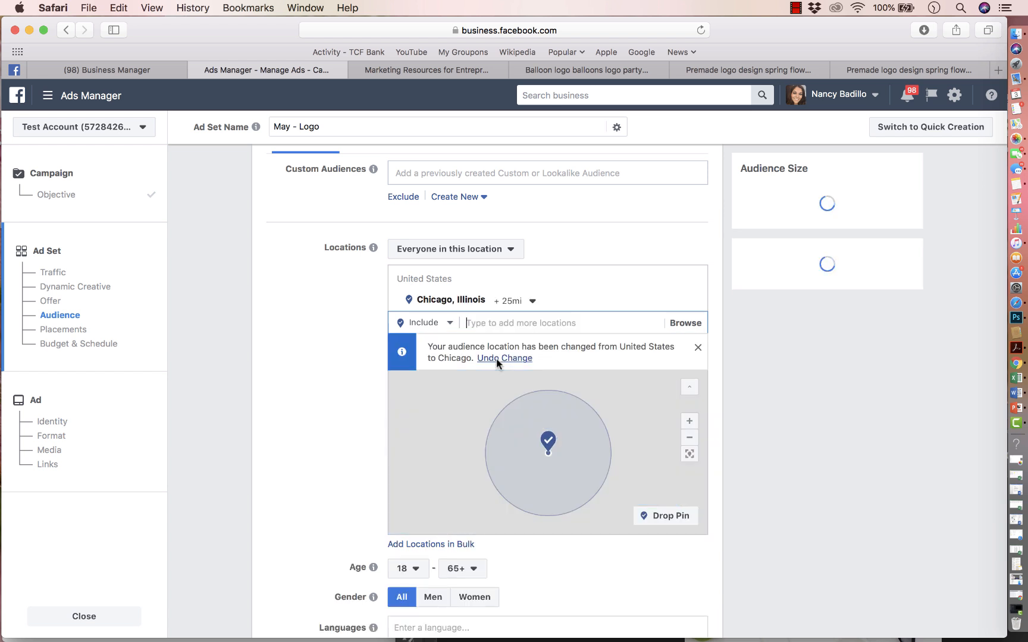
# Step: Adjust the radius around Chicago to 15 miles, followed by 50 miles
pyautogui.click(533, 302)
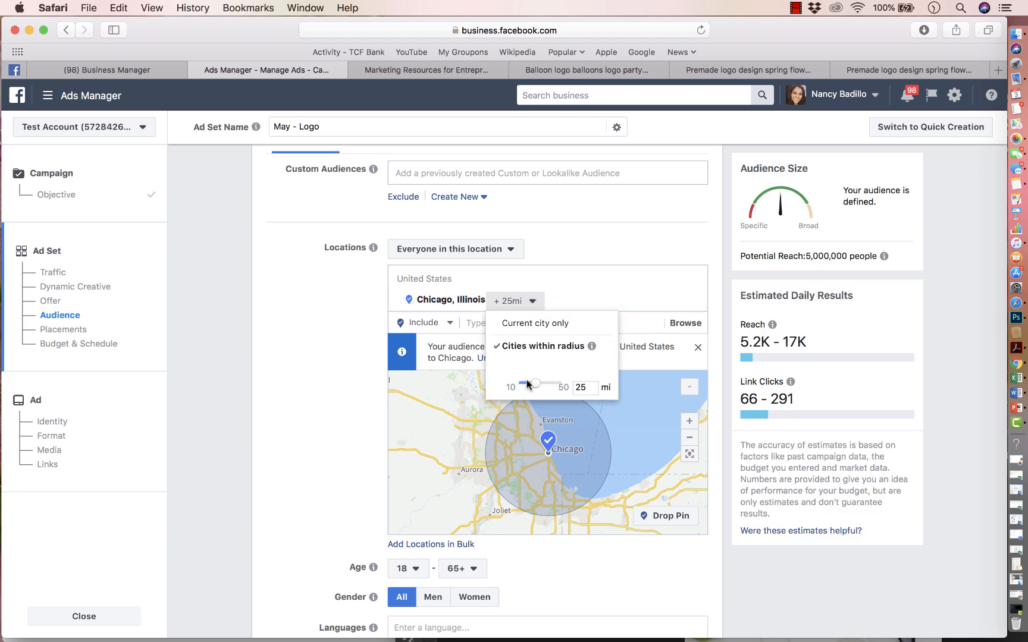
pyautogui.moveTo(536, 382); pyautogui.dragTo(528, 379)
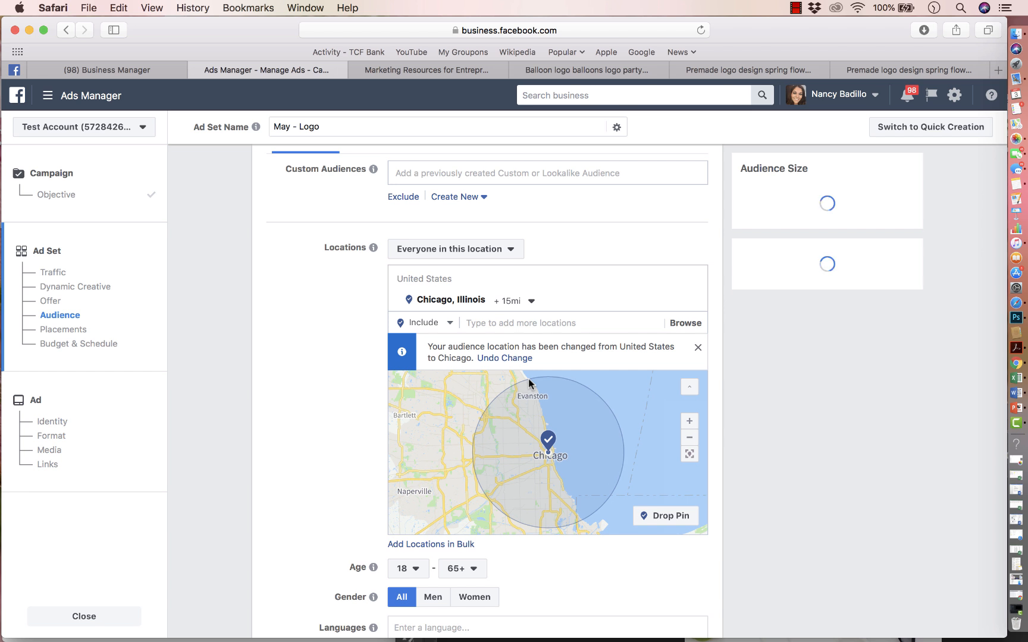
pyautogui.click(528, 299)
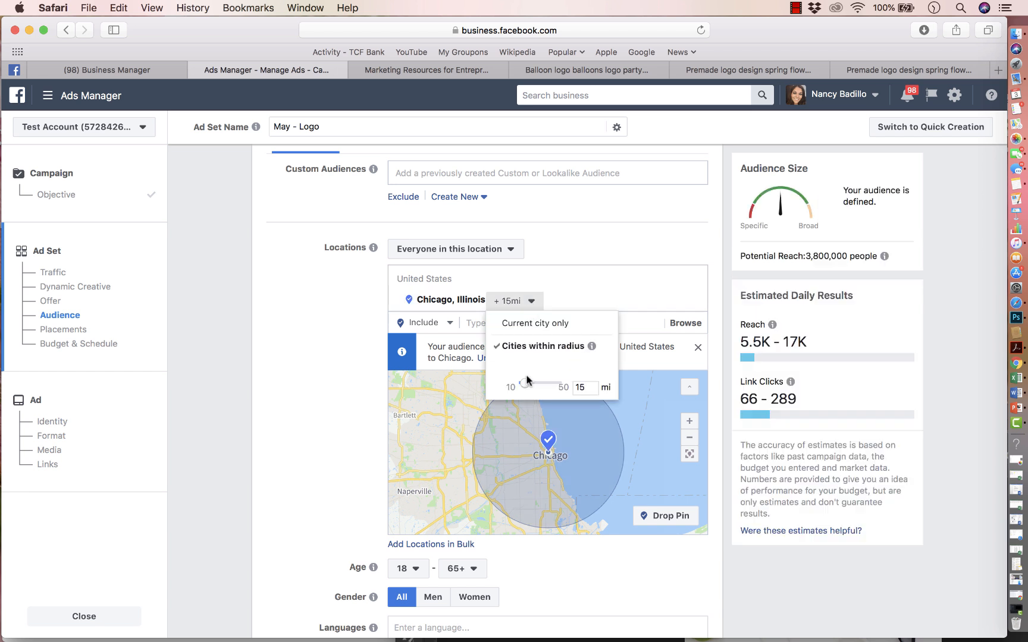
pyautogui.moveTo(526, 384); pyautogui.dragTo(580, 388)
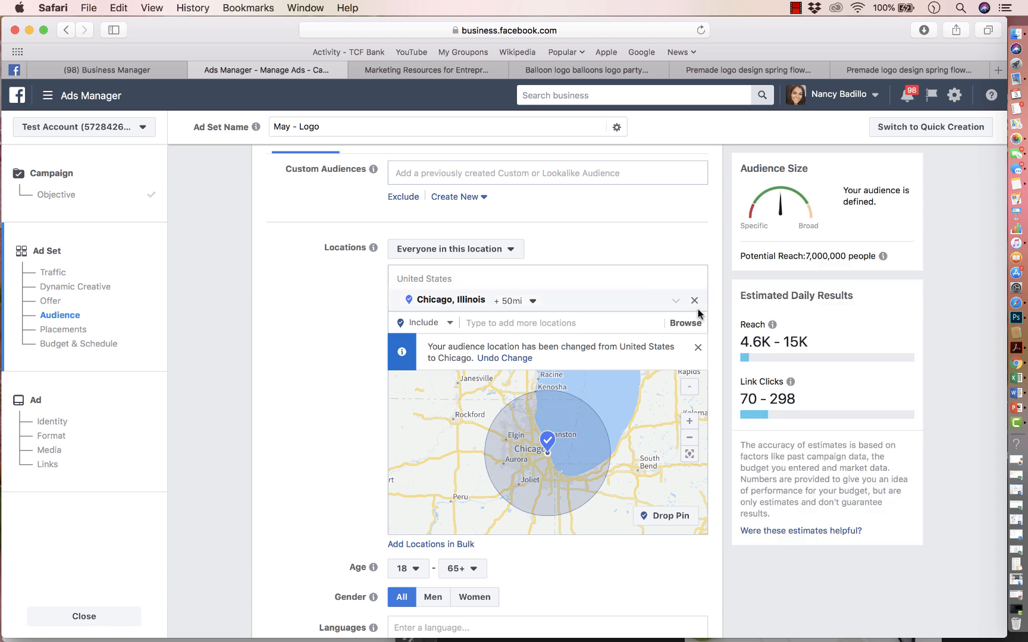
# Step: Remove Chicago from the audience locations and hide the missing location message
pyautogui.click(695, 302)
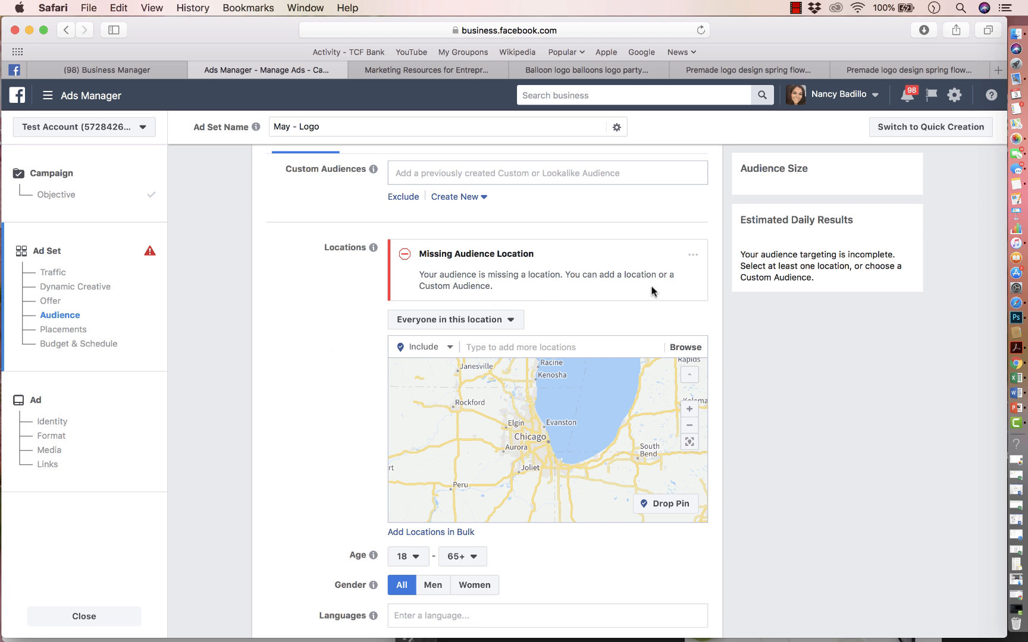
pyautogui.scroll(5, 470, 291)
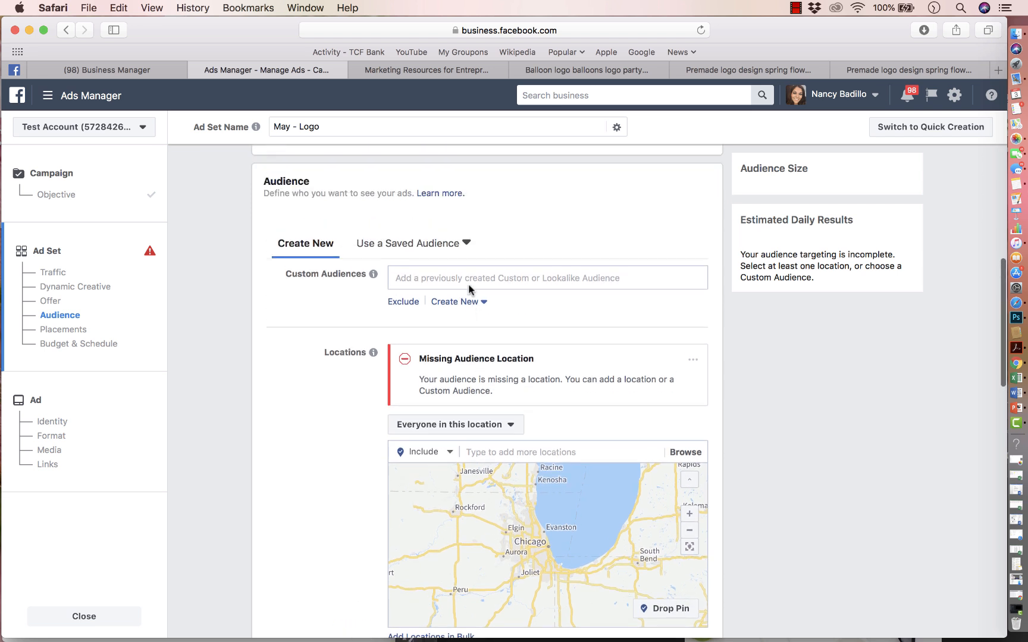
pyautogui.scroll(-2, 490, 384)
pyautogui.click(513, 367)
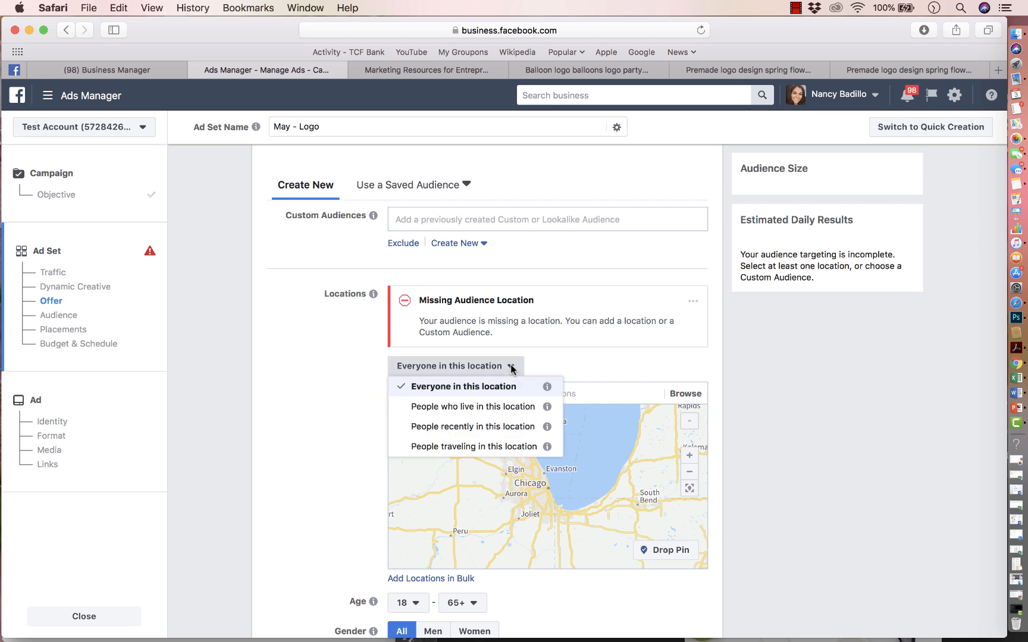
pyautogui.click(512, 367)
pyautogui.click(693, 302)
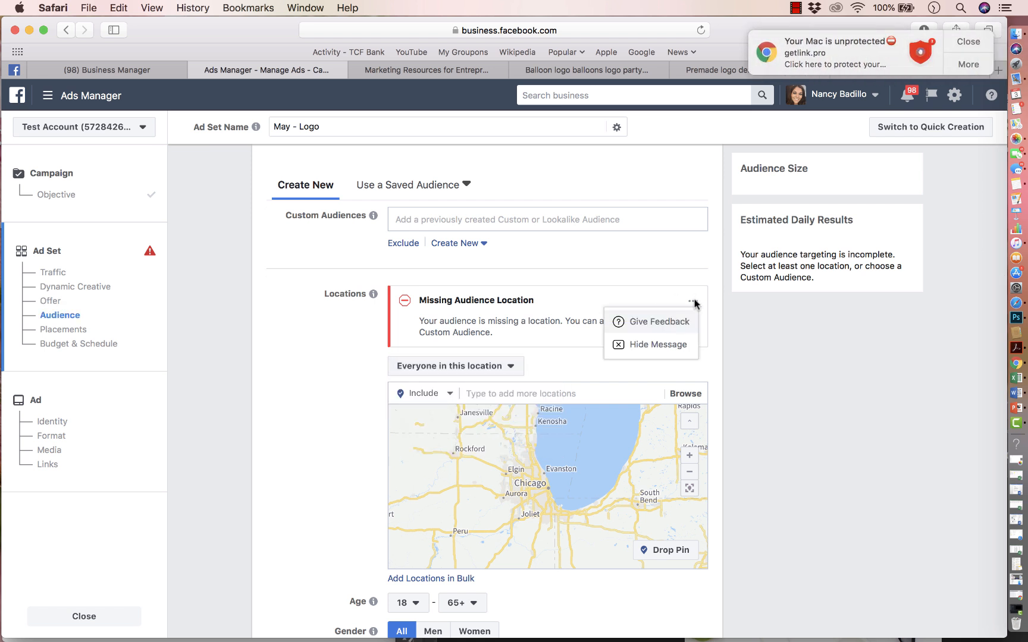
pyautogui.click(537, 298)
pyautogui.click(693, 302)
pyautogui.click(682, 345)
pyautogui.scroll(-1, 509, 303)
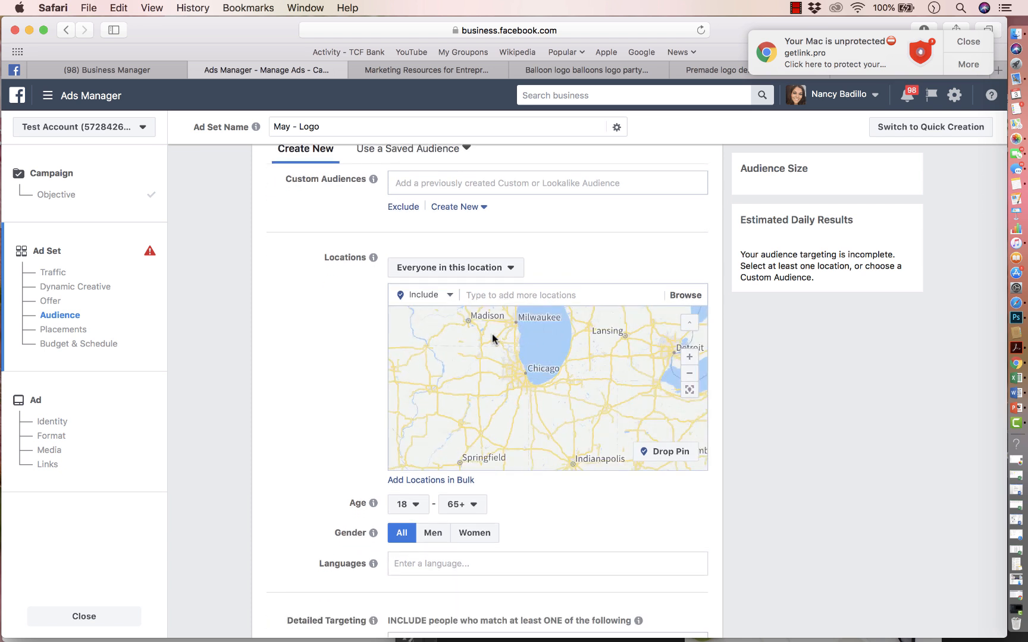
# Step: Add the country United States back as the audience location
pyautogui.click(483, 291)
pyautogui.write('united')
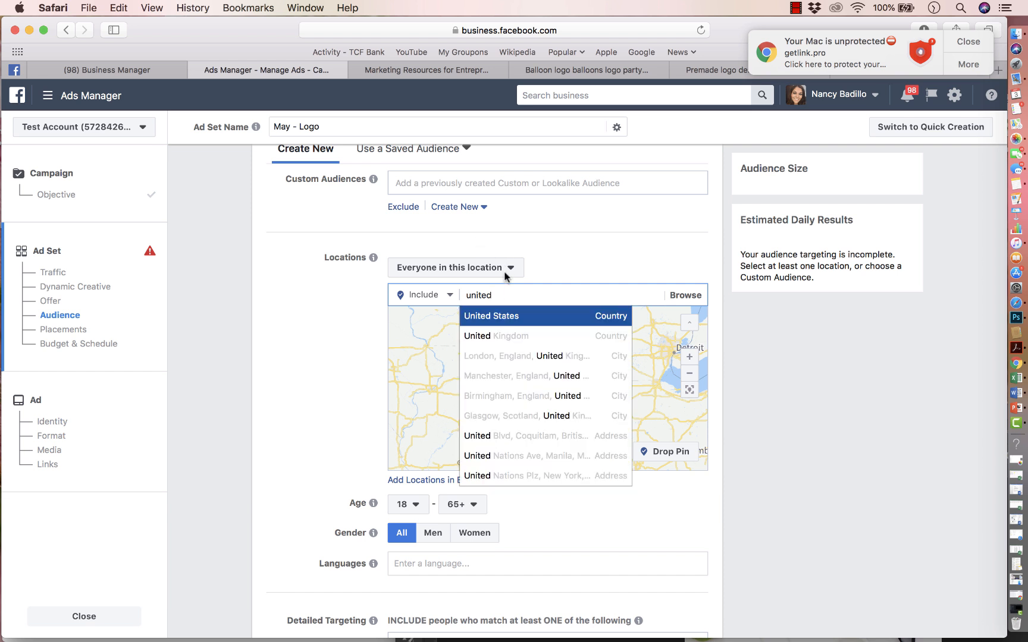
pyautogui.click(520, 316)
pyautogui.scroll(-2, 323, 384)
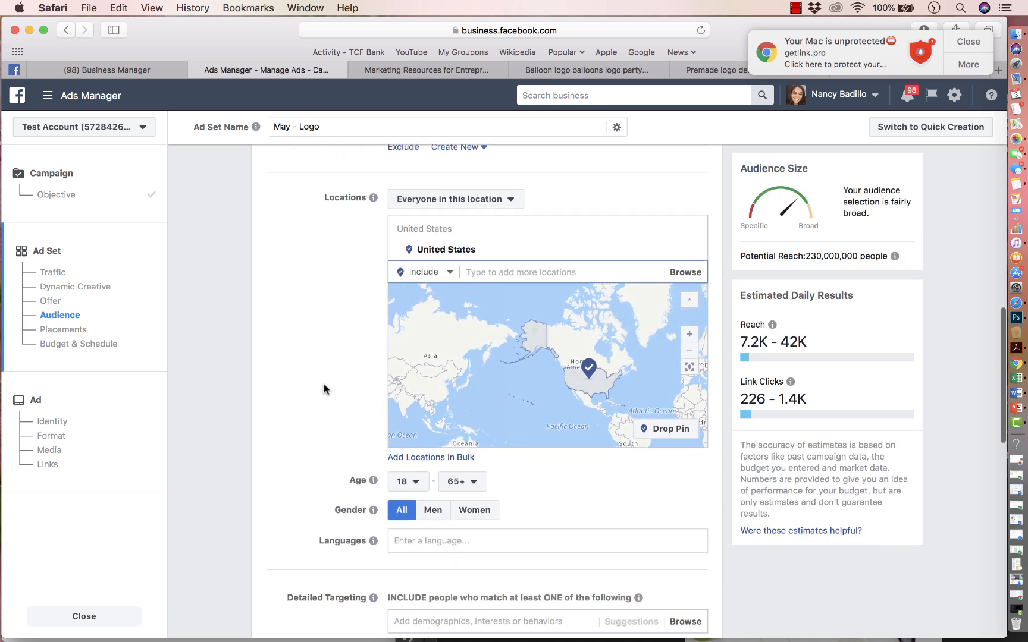
# Step: Set the audience age range to 25 through 50
pyautogui.scroll(-5, 323, 383)
pyautogui.scroll(1, 323, 384)
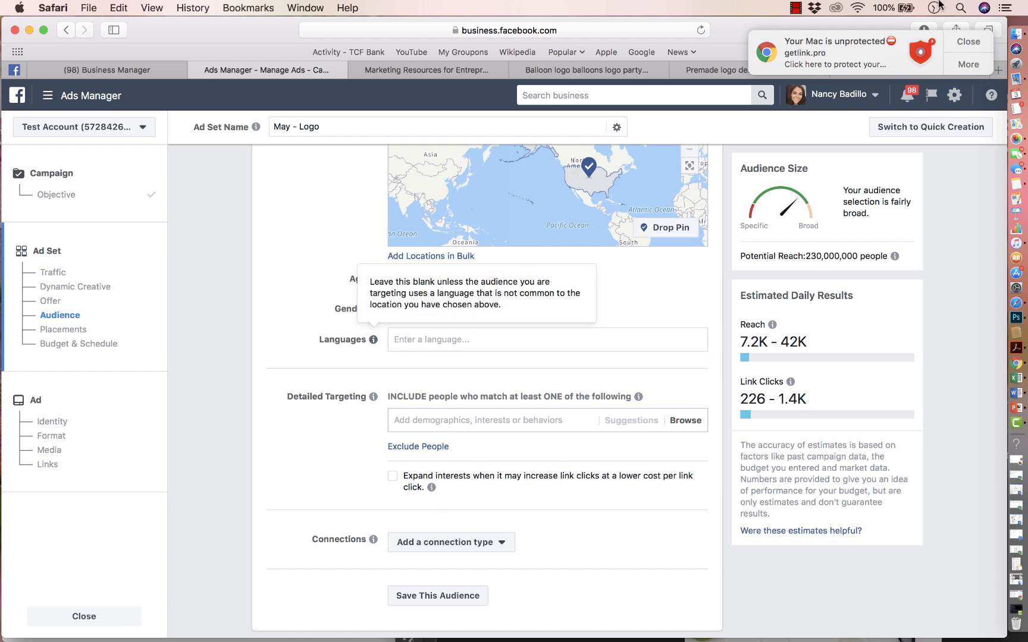
pyautogui.scroll(2, 509, 325)
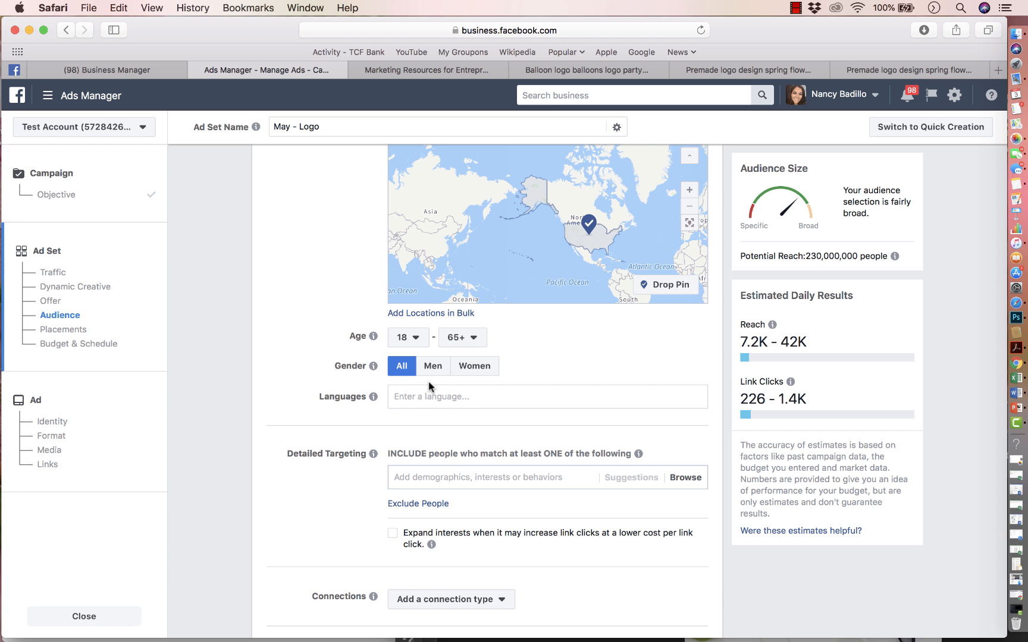
pyautogui.click(416, 337)
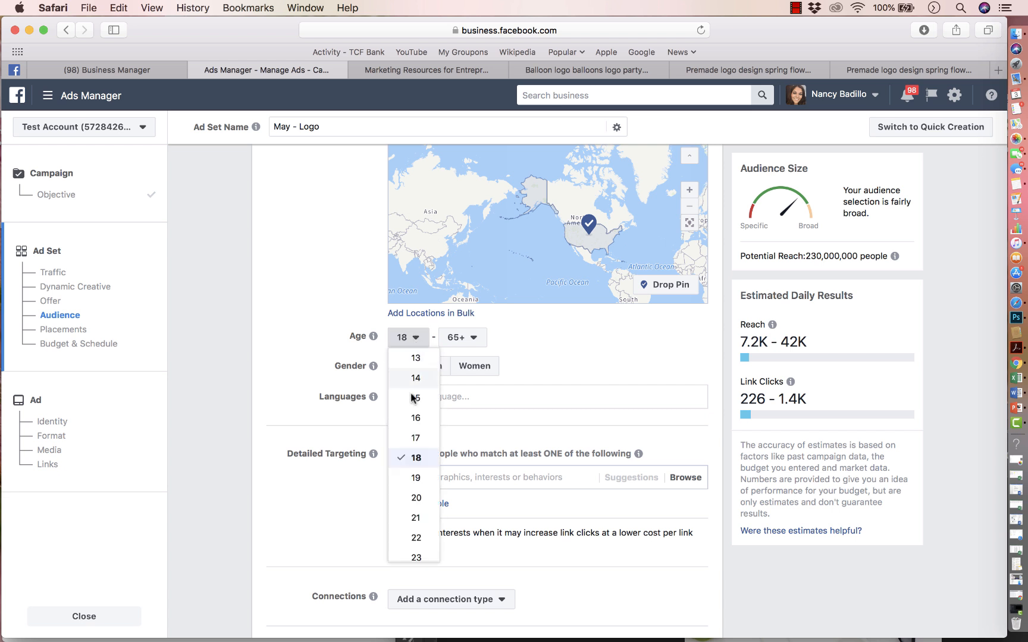
pyautogui.scroll(-2, 429, 502)
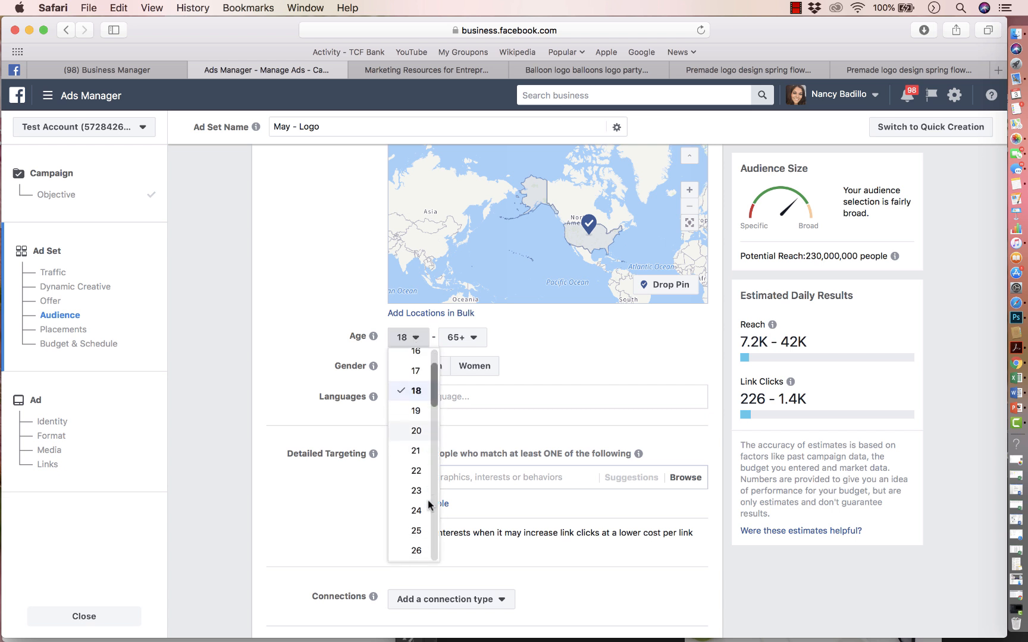
pyautogui.click(416, 532)
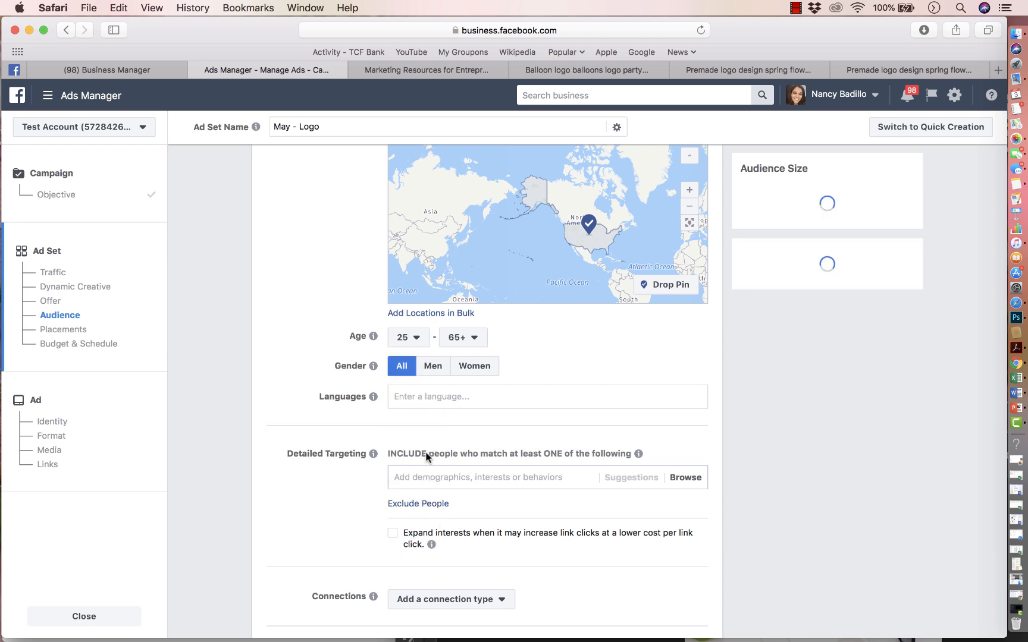
pyautogui.click(465, 340)
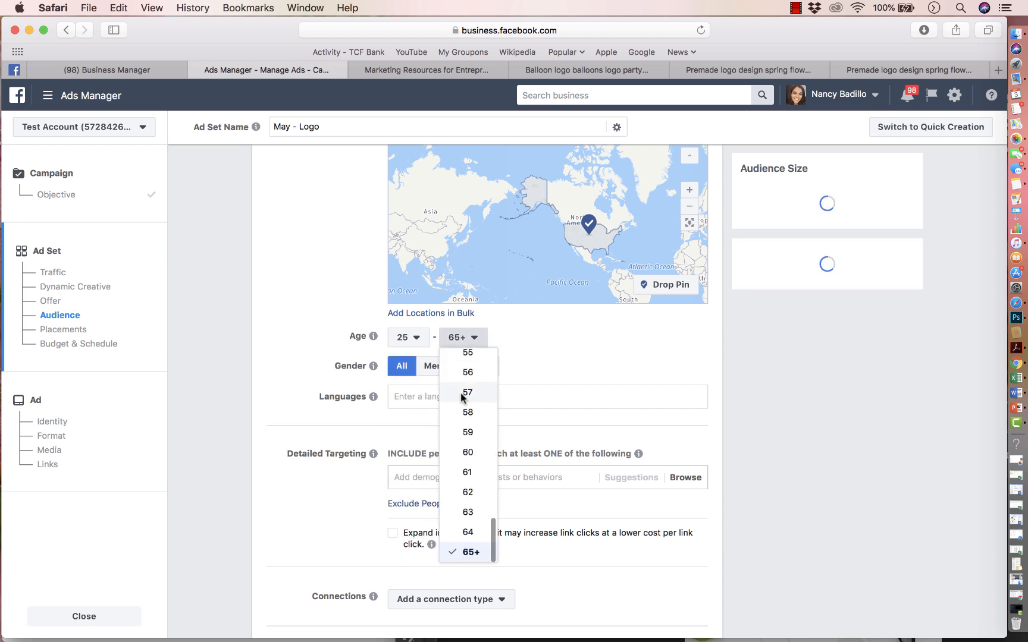
pyautogui.scroll(3, 464, 404)
pyautogui.scroll(2, 464, 410)
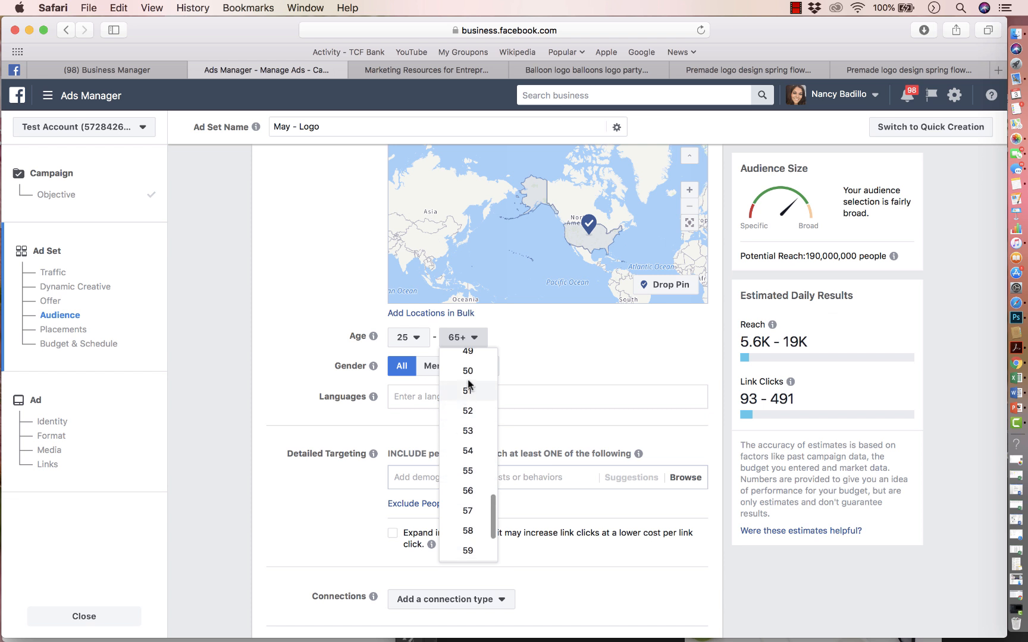
pyautogui.click(468, 379)
# Step: Find and add the interest "Small business" to the audience's detailed targeting
pyautogui.scroll(-1, 436, 397)
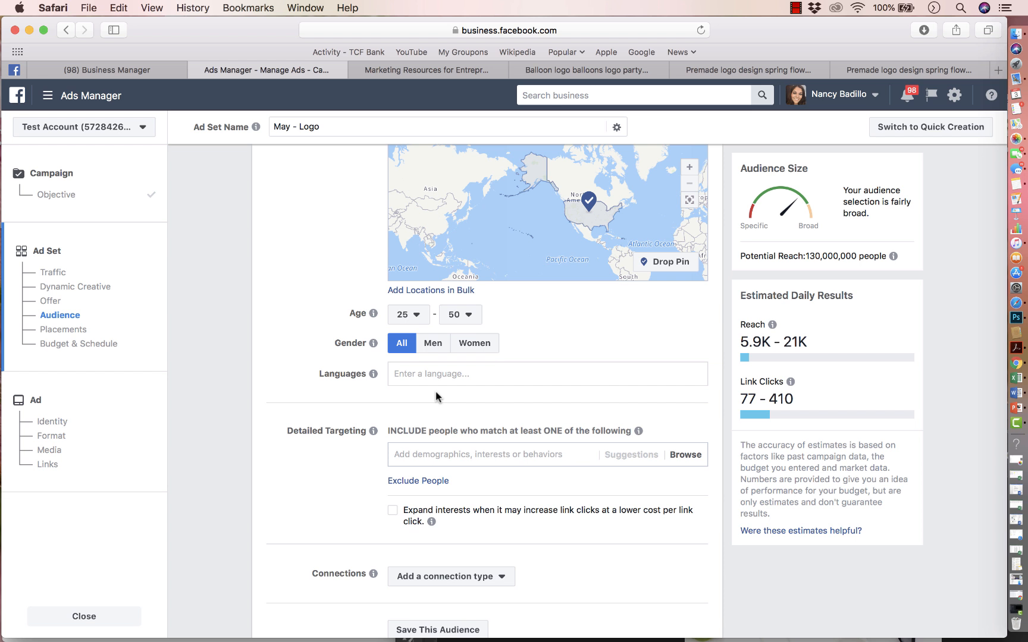
pyautogui.scroll(-3, 424, 367)
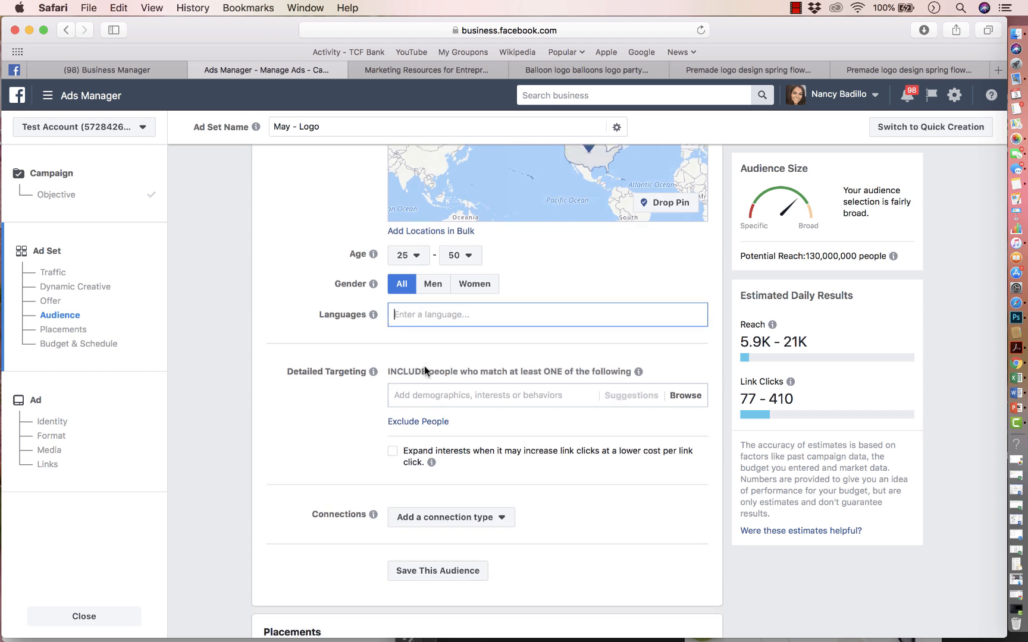
pyautogui.click(418, 377)
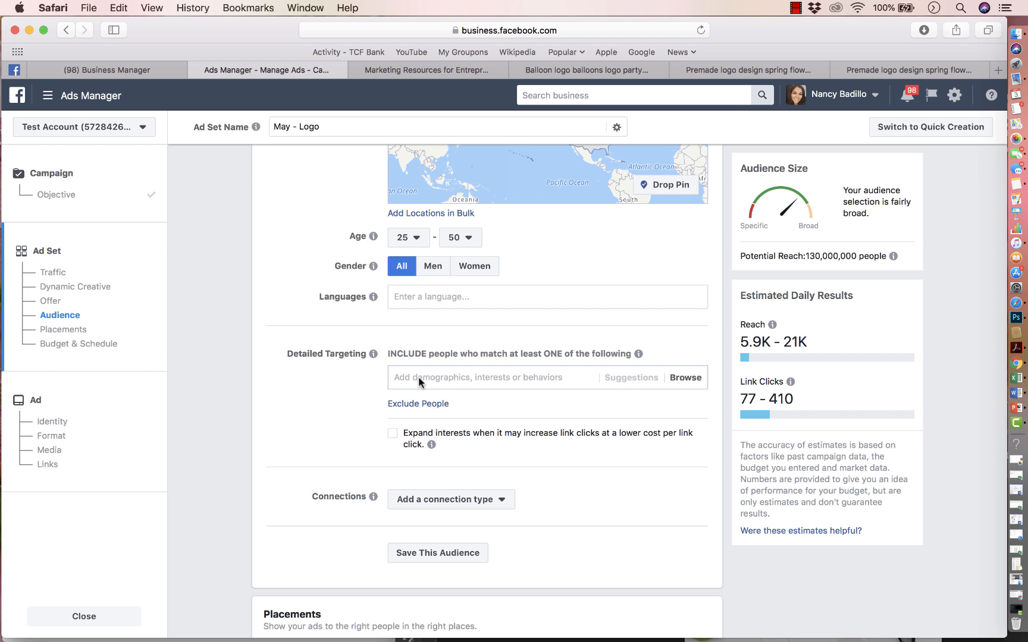
pyautogui.write('s')
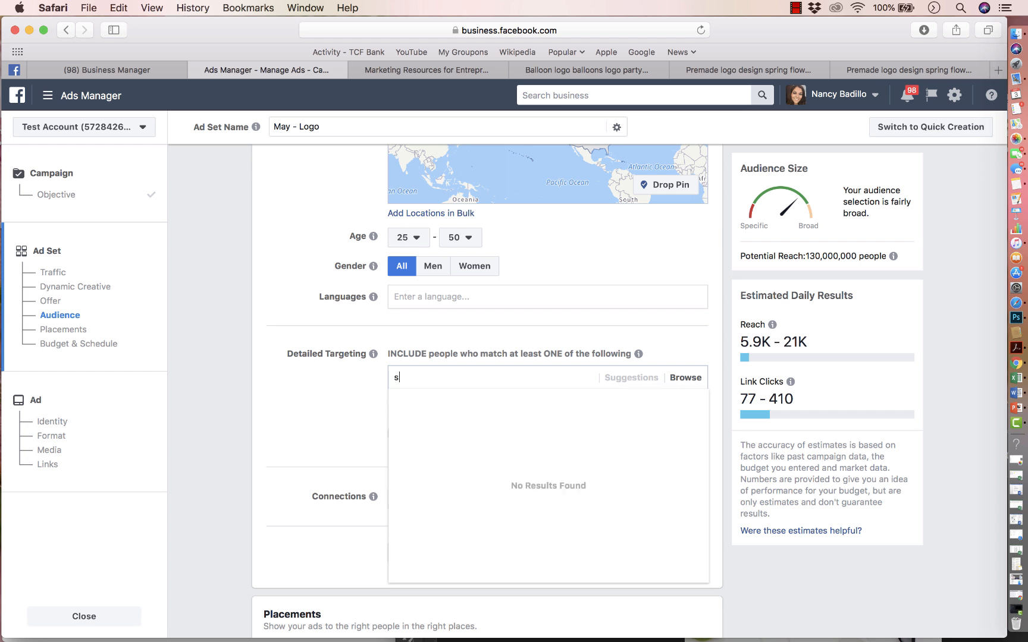
pyautogui.write('mall business int')
pyautogui.press('BackSpace')
pyautogui.press('BackSpace')
pyautogui.press('BackSpace')
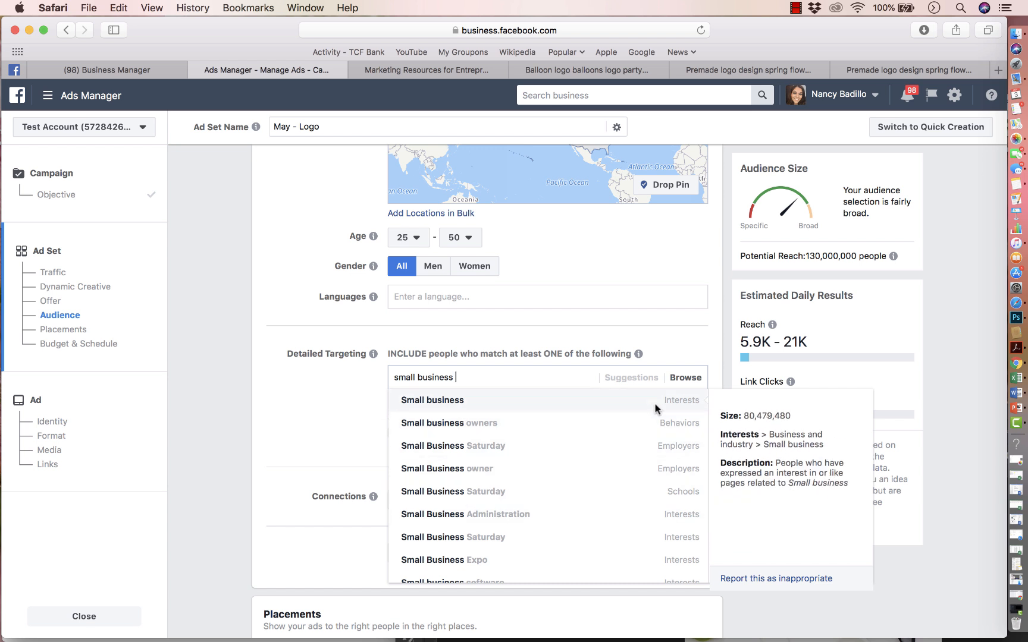
pyautogui.click(521, 401)
# Step: Search detailed targeting for "small business owners" and add the Small Business Owners interest
pyautogui.write('sma')
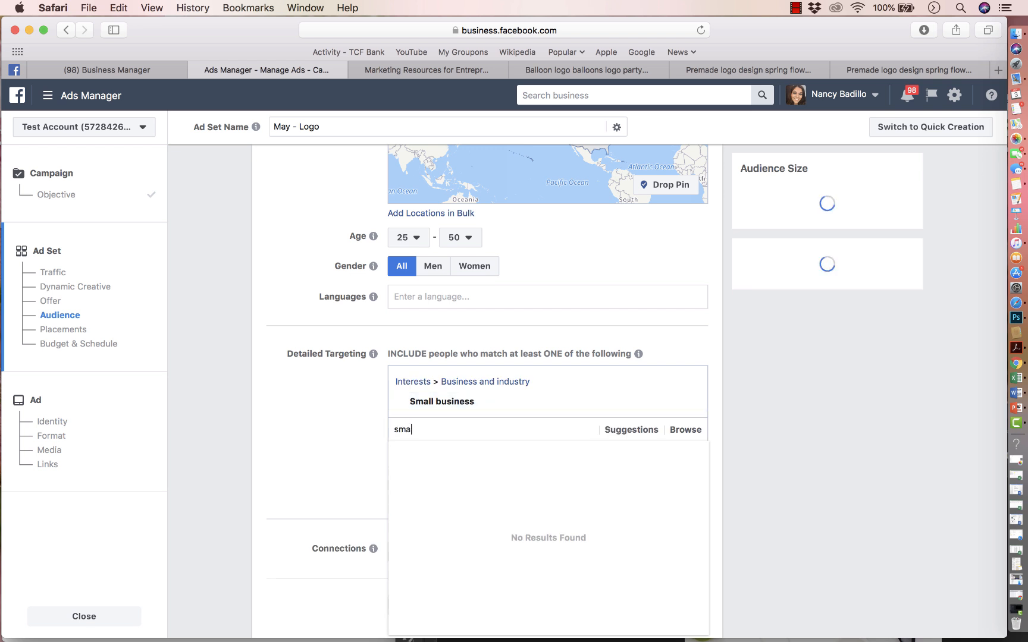
pyautogui.write('ll business owners')
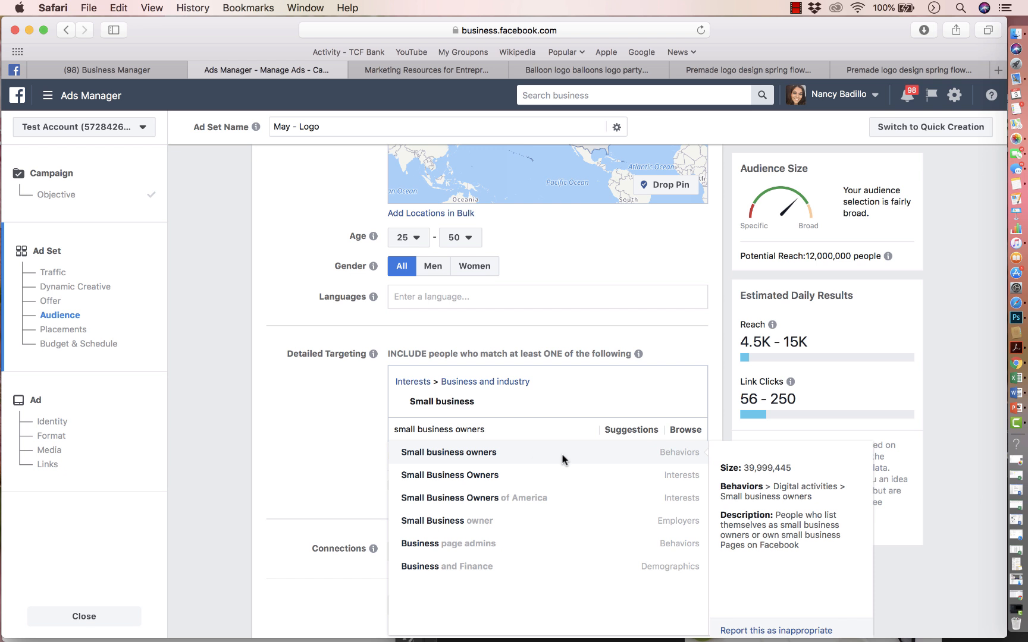
pyautogui.click(557, 476)
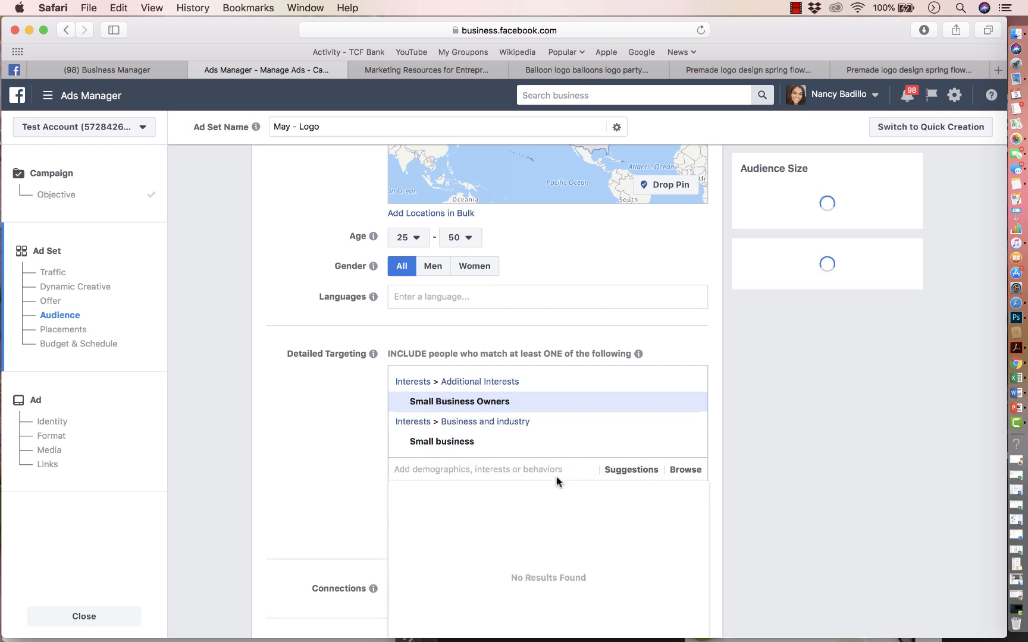
# Step: Add the suggested interest "Entrepreneurship" to the detailed targeting
pyautogui.click(618, 469)
pyautogui.moveTo(587, 508)
pyautogui.scroll(-2, 587, 508)
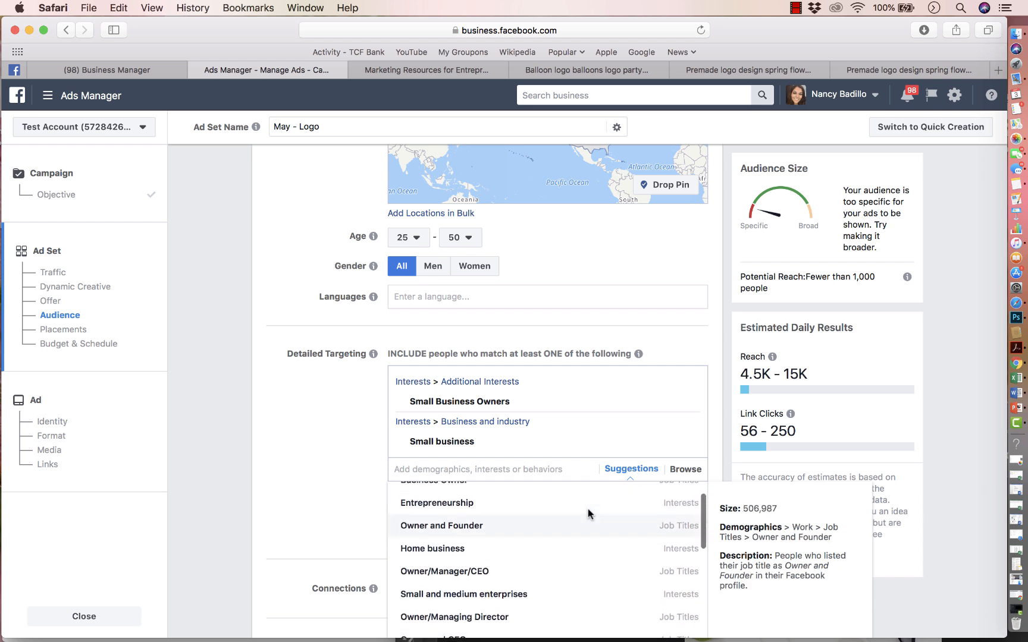
pyautogui.scroll(1, 588, 512)
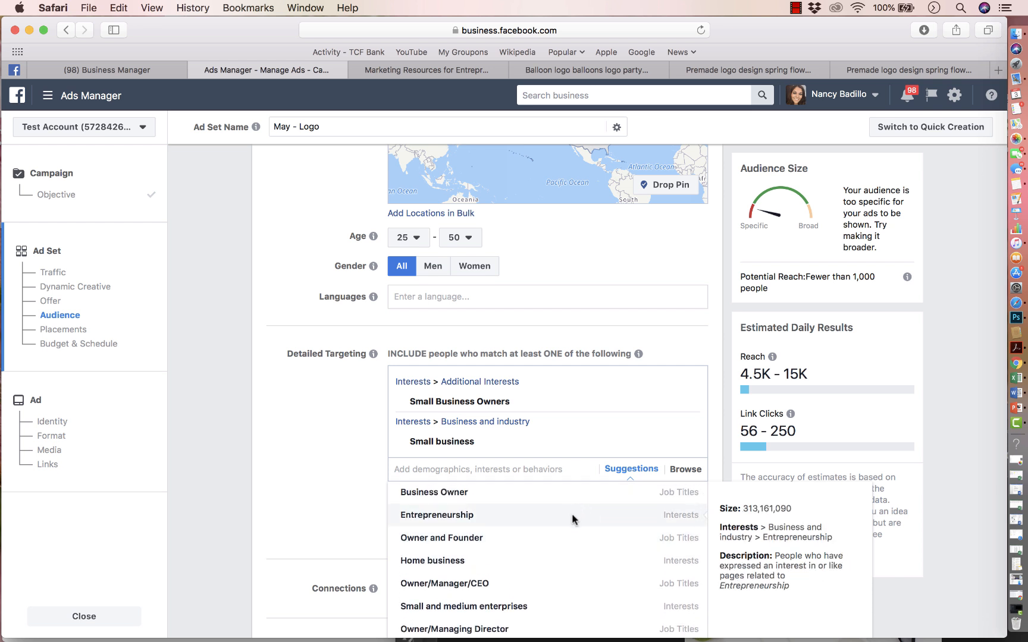
pyautogui.click(572, 518)
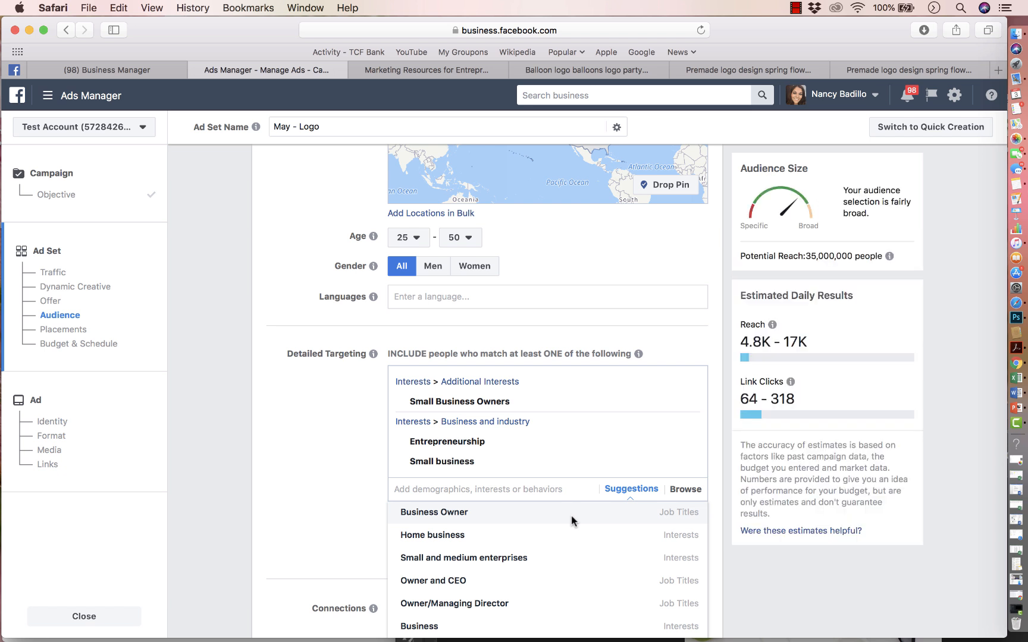
# Step: Include the suggested job title "Business Owner" in the detailed targeting
pyautogui.moveTo(566, 516)
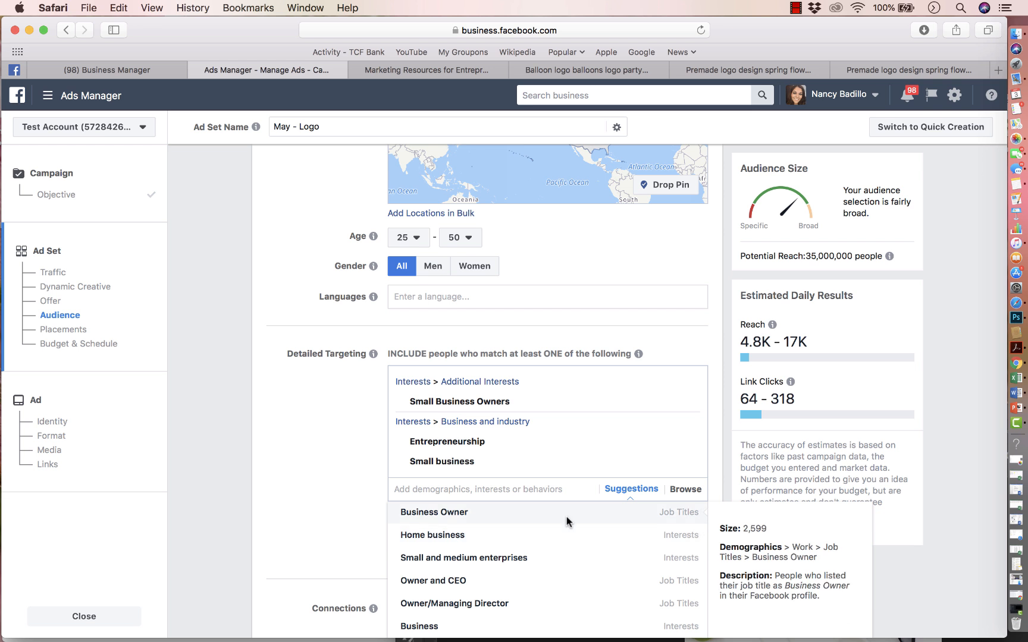
pyautogui.scroll(-1, 567, 522)
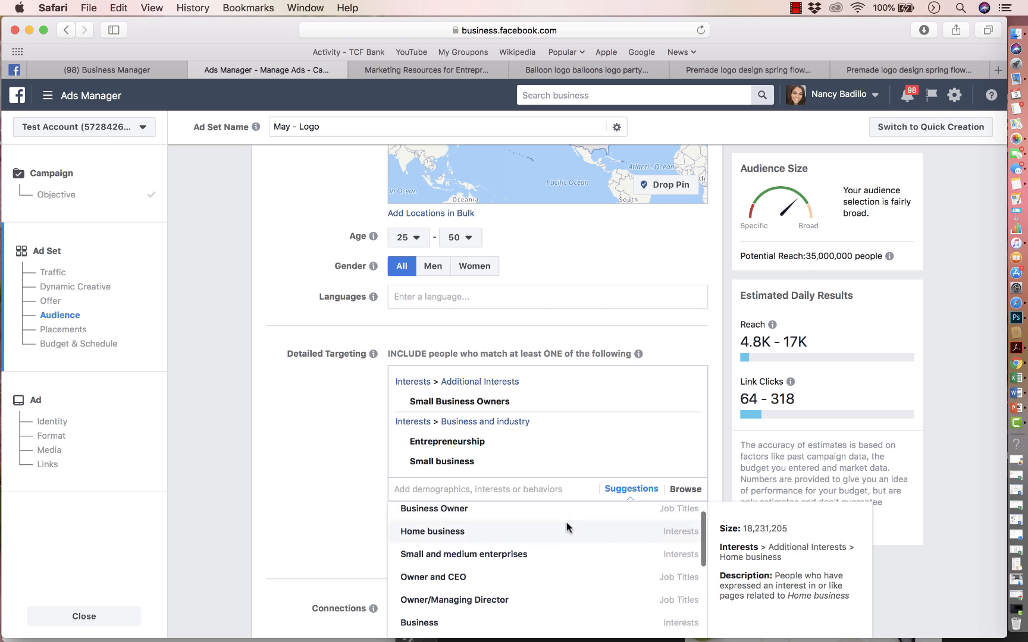
pyautogui.scroll(2, 566, 522)
pyautogui.click(557, 511)
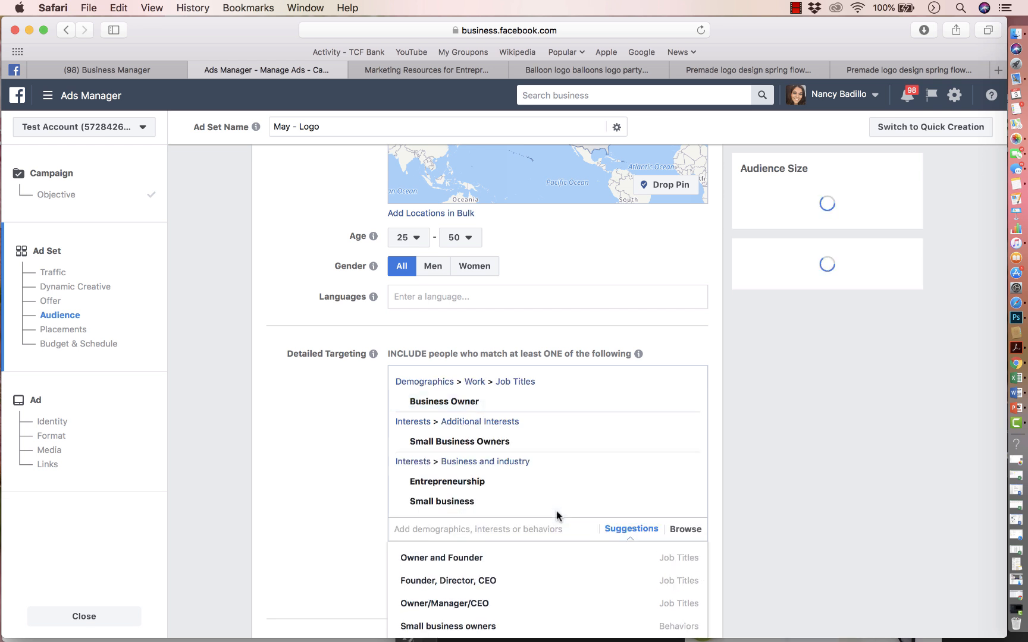
# Step: Search for and add the interests "Self-employment" and "Home business" to the detailed targeting
pyautogui.click(518, 530)
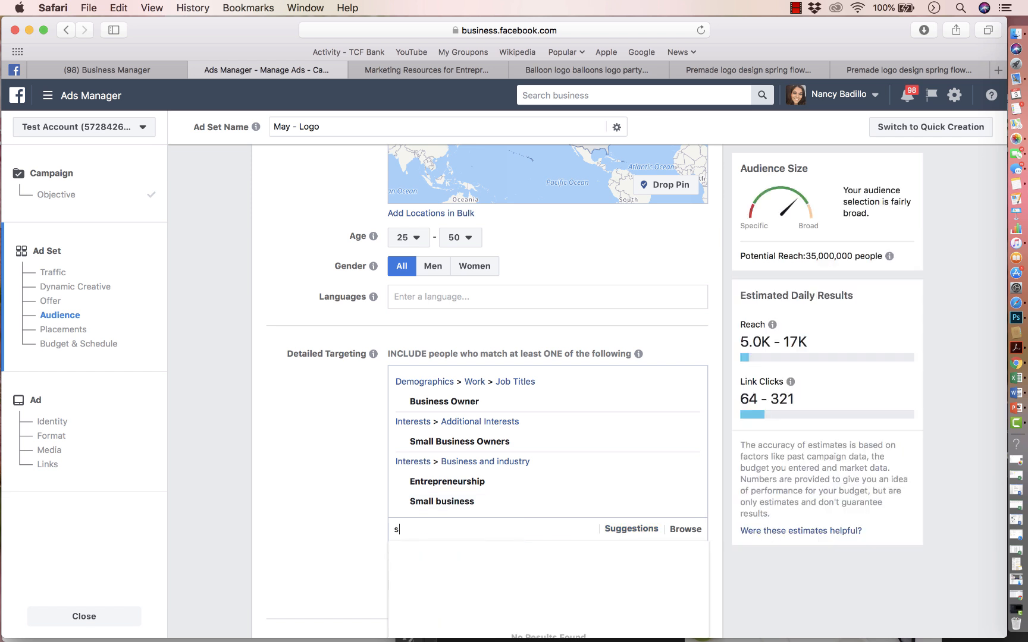
pyautogui.write('self employment')
pyautogui.scroll(-1, 545, 564)
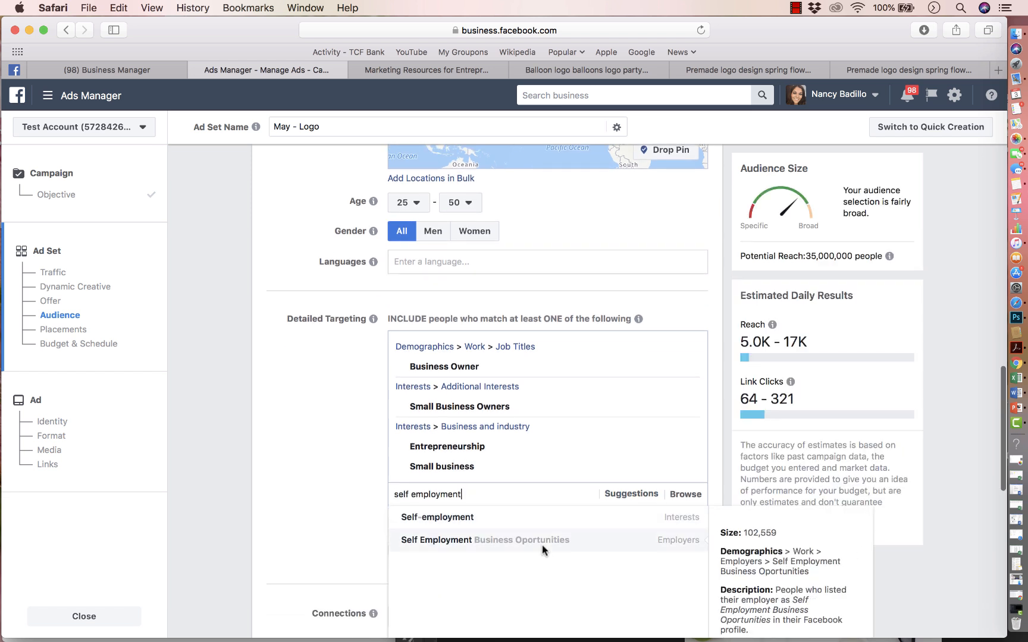
pyautogui.click(542, 523)
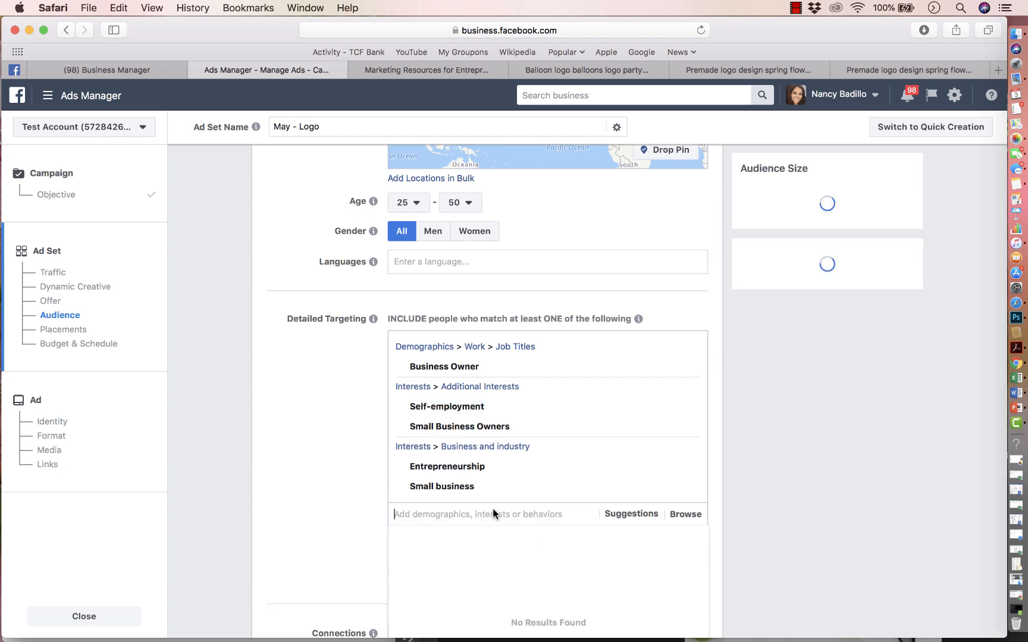
pyautogui.write('hom')
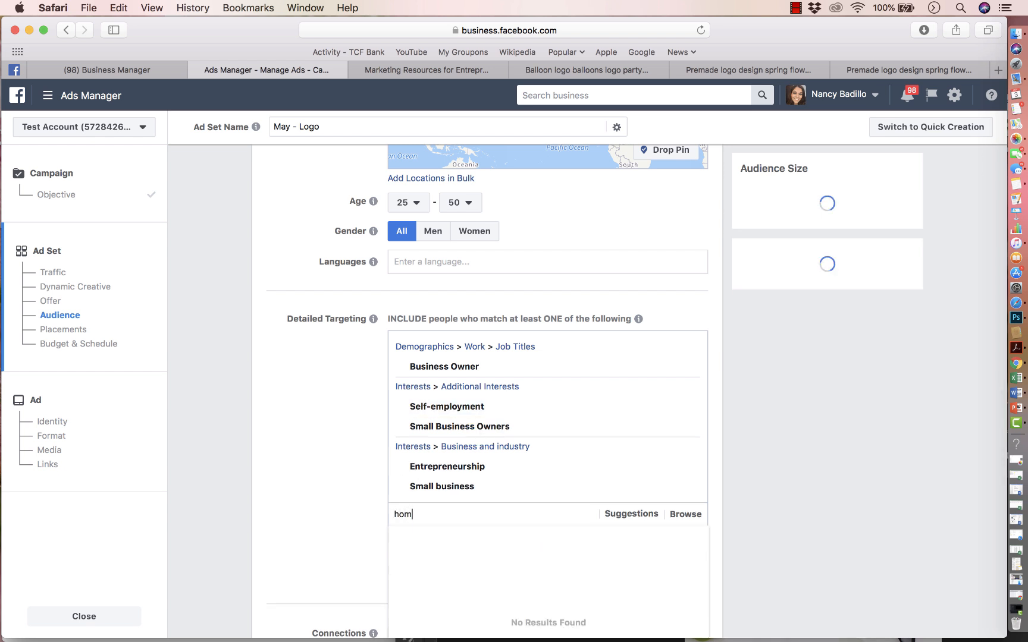
pyautogui.write('e business')
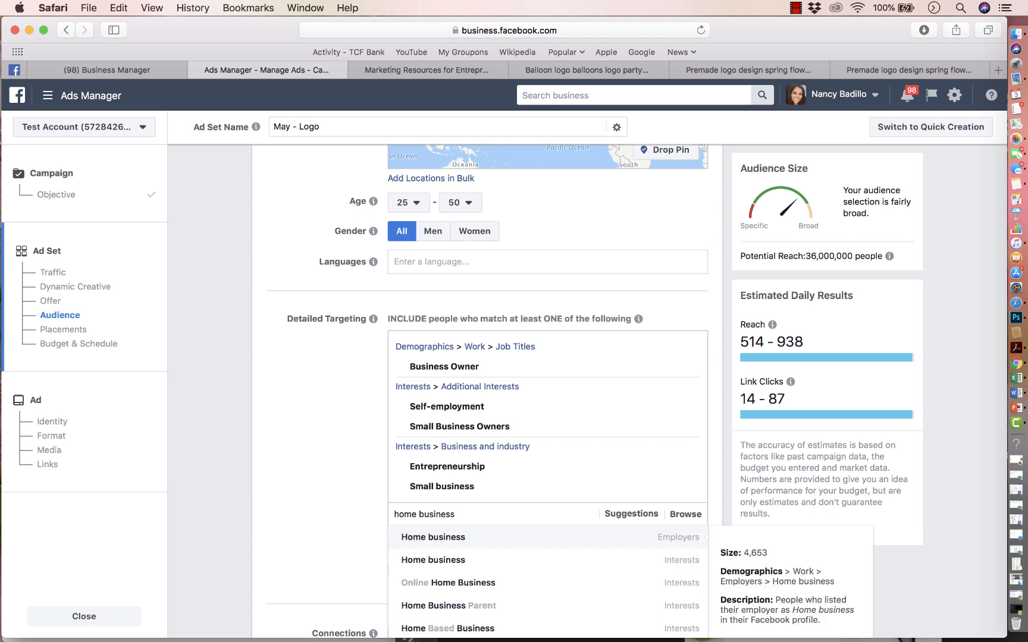
pyautogui.click(441, 561)
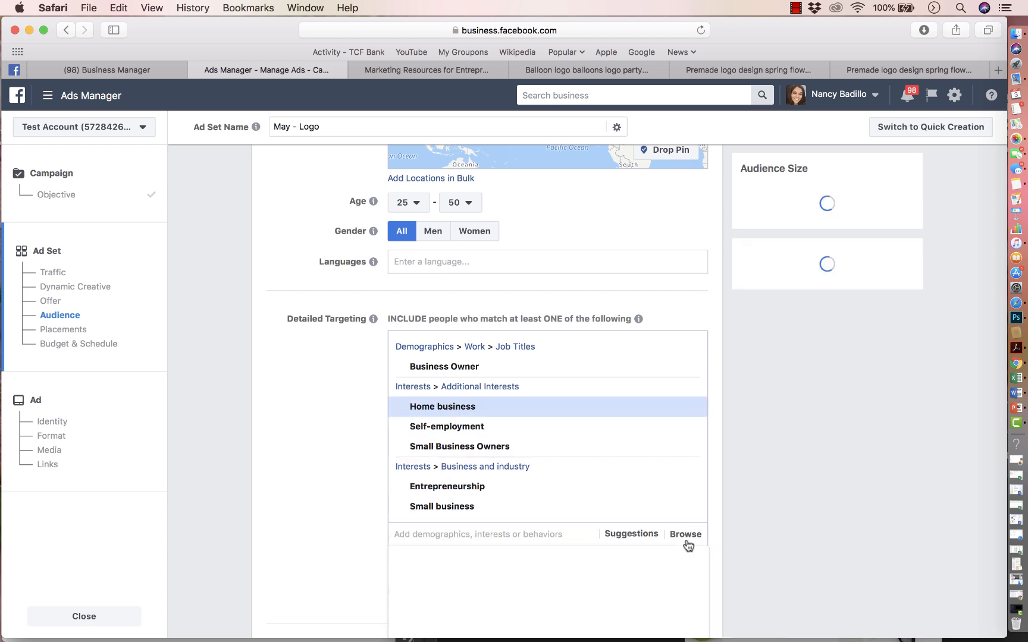
# Step: Browse the Demographics targeting categories and examine the options under Life Events
pyautogui.click(691, 534)
pyautogui.scroll(-3, 684, 549)
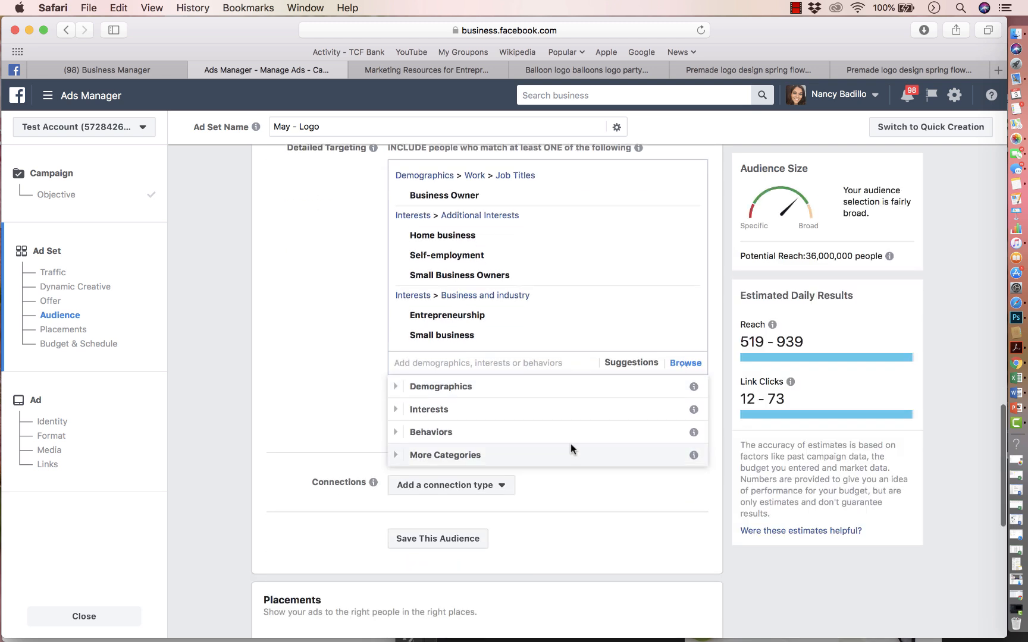
pyautogui.click(395, 386)
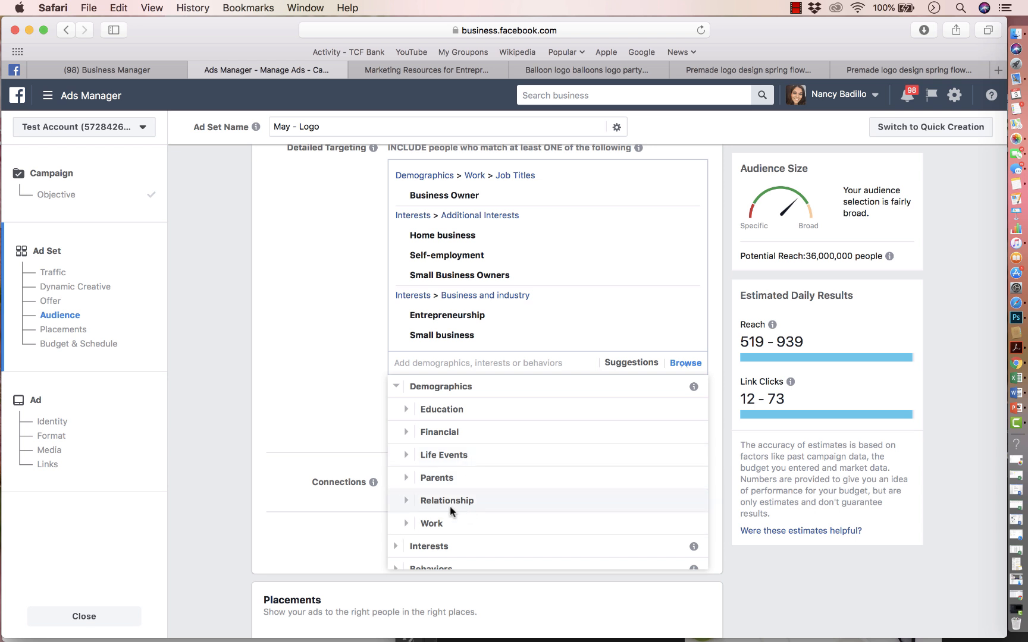
pyautogui.click(408, 455)
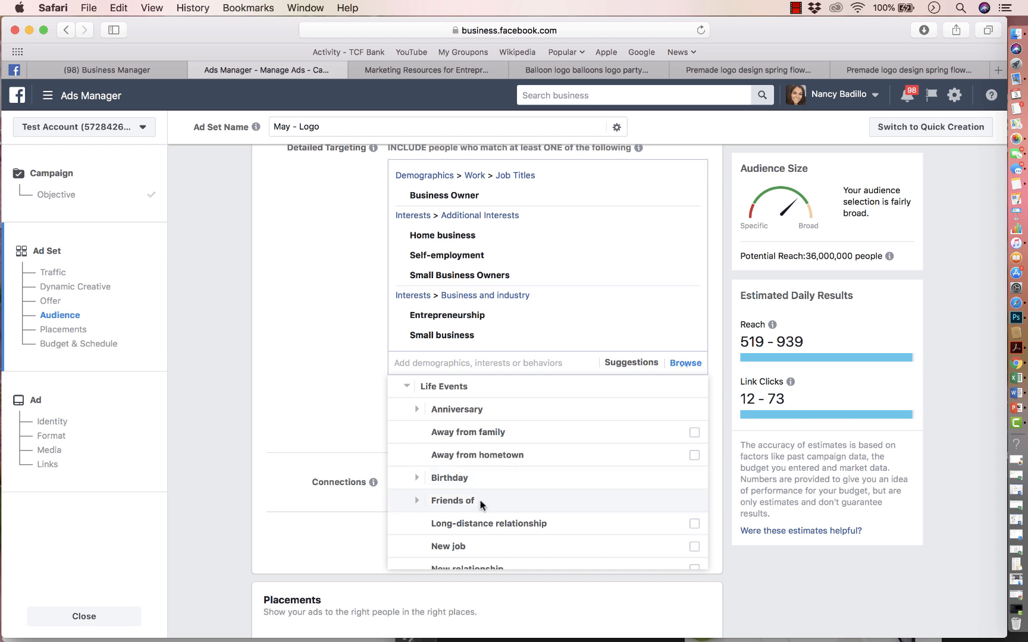
pyautogui.scroll(-2, 486, 524)
pyautogui.scroll(-1, 487, 526)
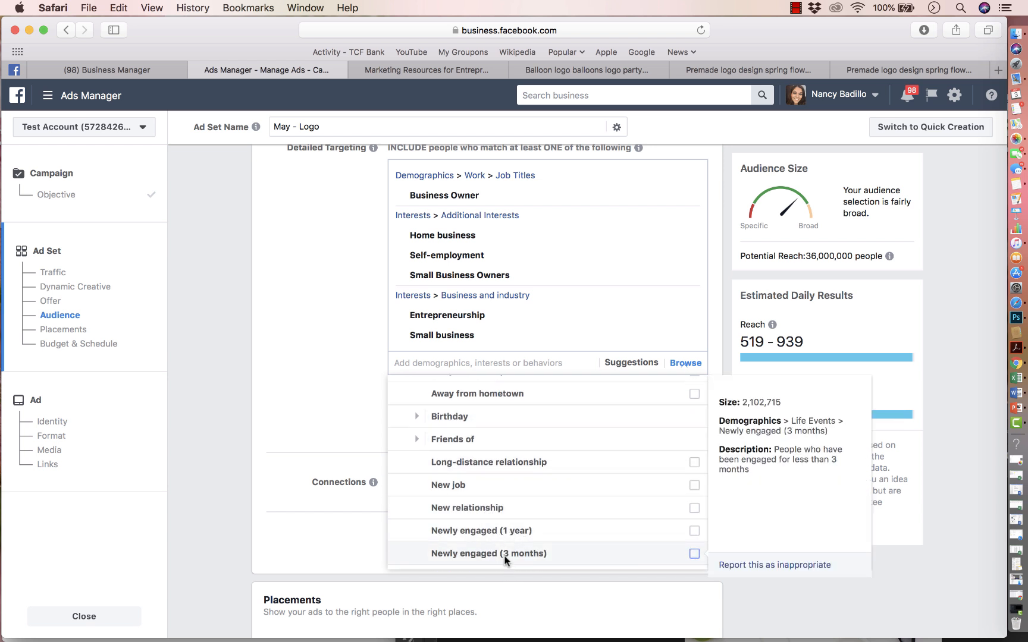
pyautogui.scroll(6, 507, 500)
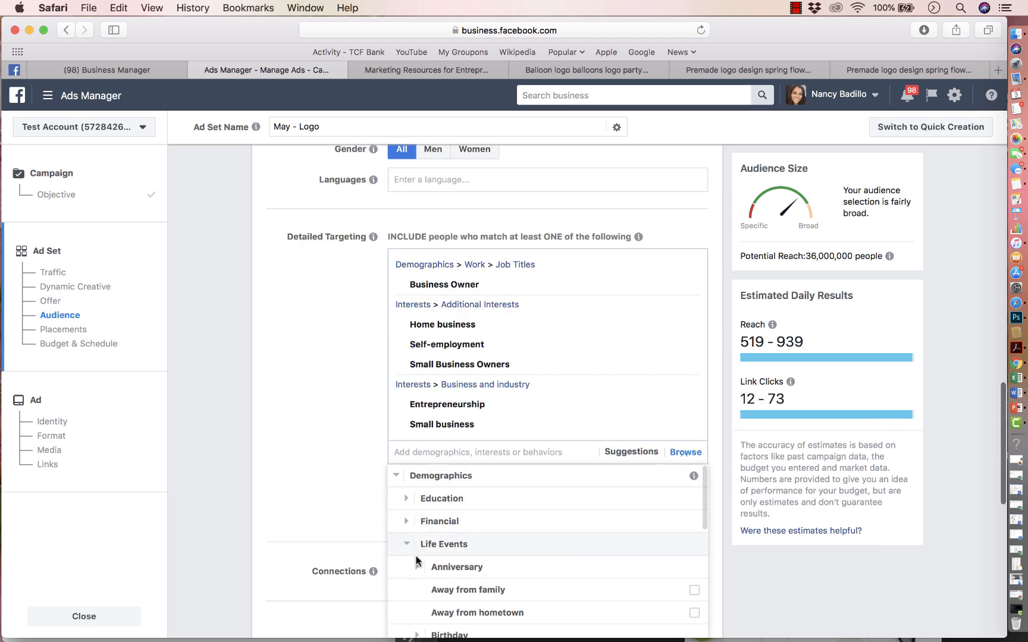
pyautogui.click(407, 545)
# Step: Examine the Financial and Education subcategories of the Demographics targeting options
pyautogui.click(407, 521)
pyautogui.scroll(-2, 450, 571)
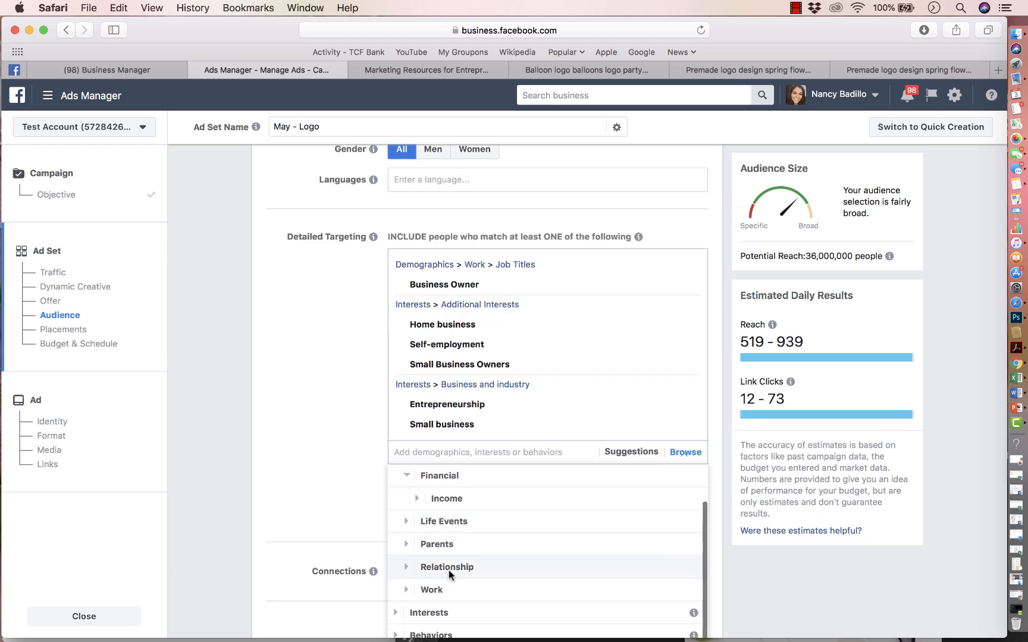
pyautogui.scroll(2, 418, 490)
pyautogui.click(407, 501)
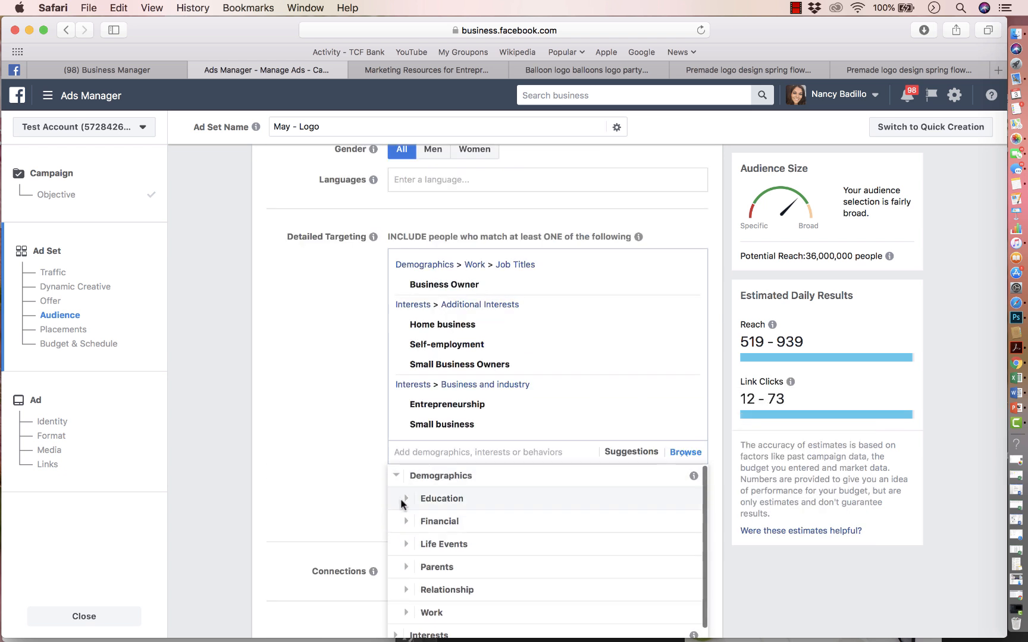
pyautogui.click(407, 499)
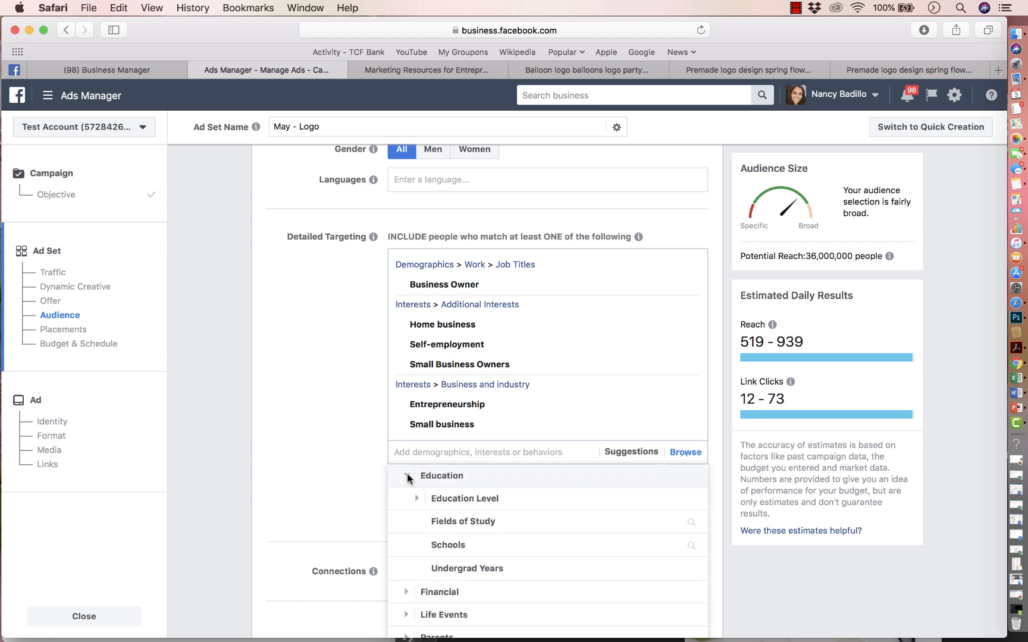
# Step: Collapse the Education subcategory and close the list of Demographics targeting categories
pyautogui.click(407, 475)
pyautogui.scroll(-3, 420, 540)
pyautogui.scroll(5, 417, 538)
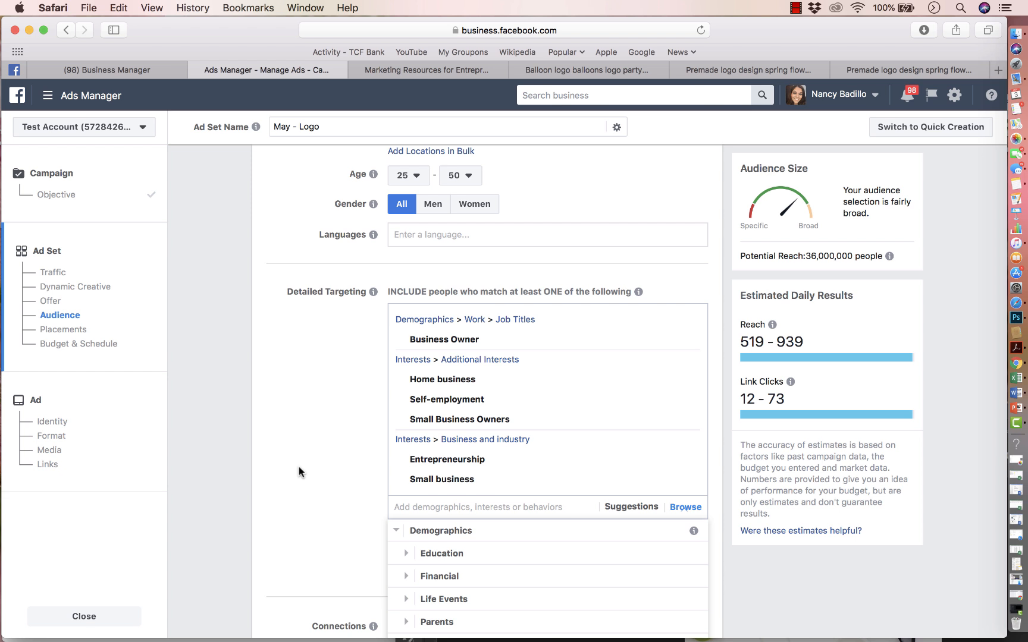
pyautogui.click(298, 436)
pyautogui.scroll(2, 298, 436)
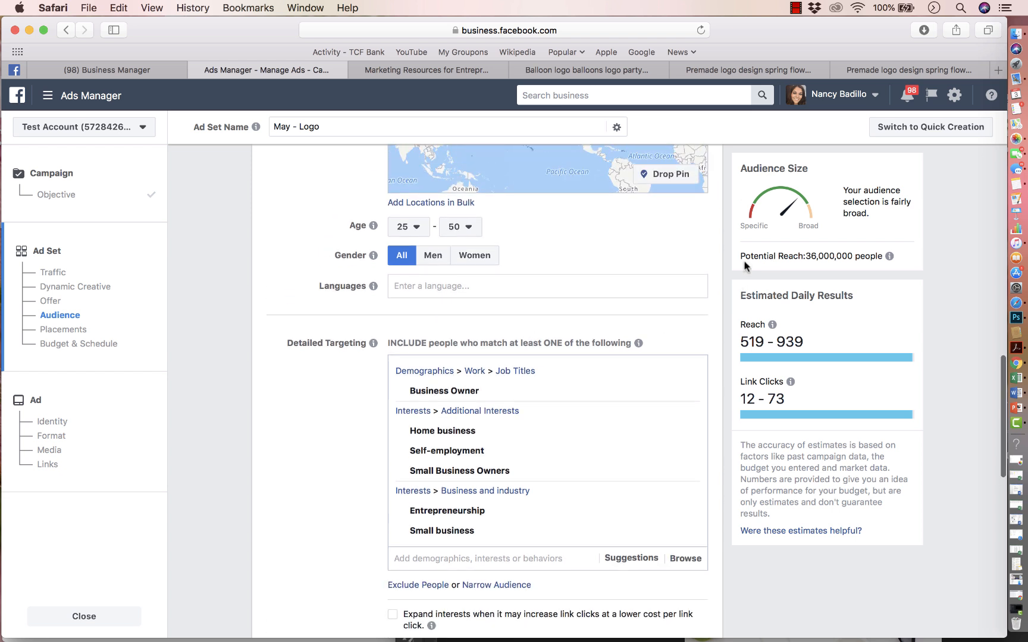
# Step: Examine the audience's potential reach, the details of the selected targeting entries and the estimated daily link clicks
pyautogui.moveTo(442, 473)
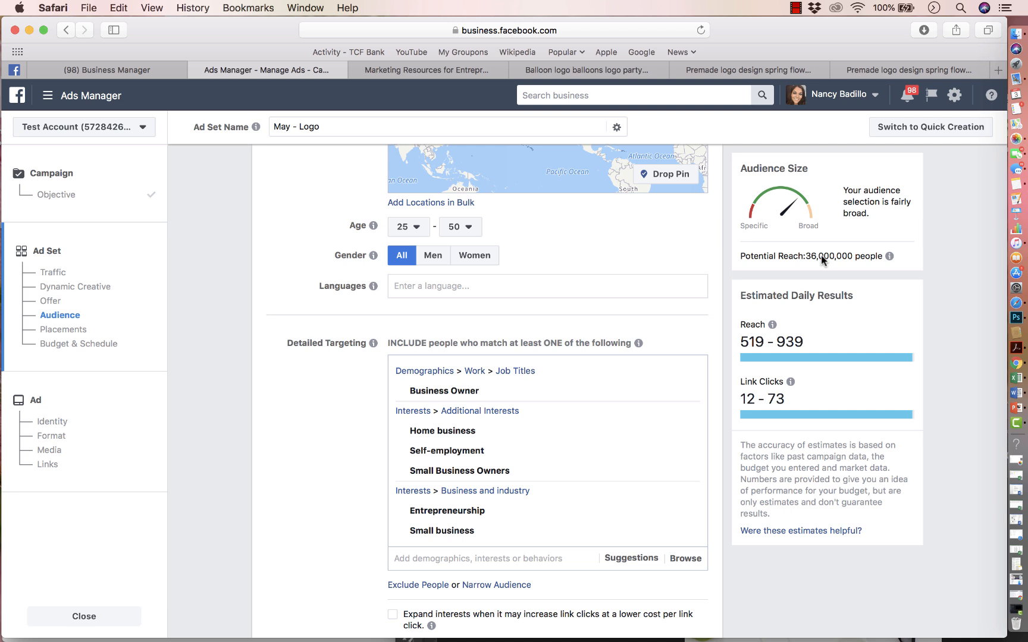
pyautogui.scroll(-2, 633, 461)
pyautogui.scroll(-1, 632, 461)
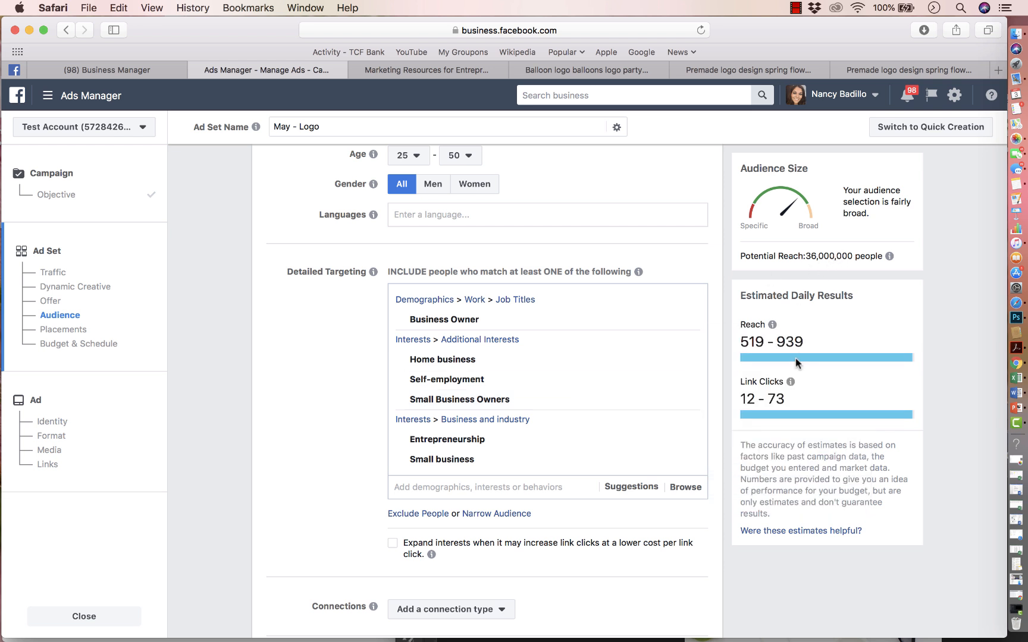
pyautogui.moveTo(530, 320)
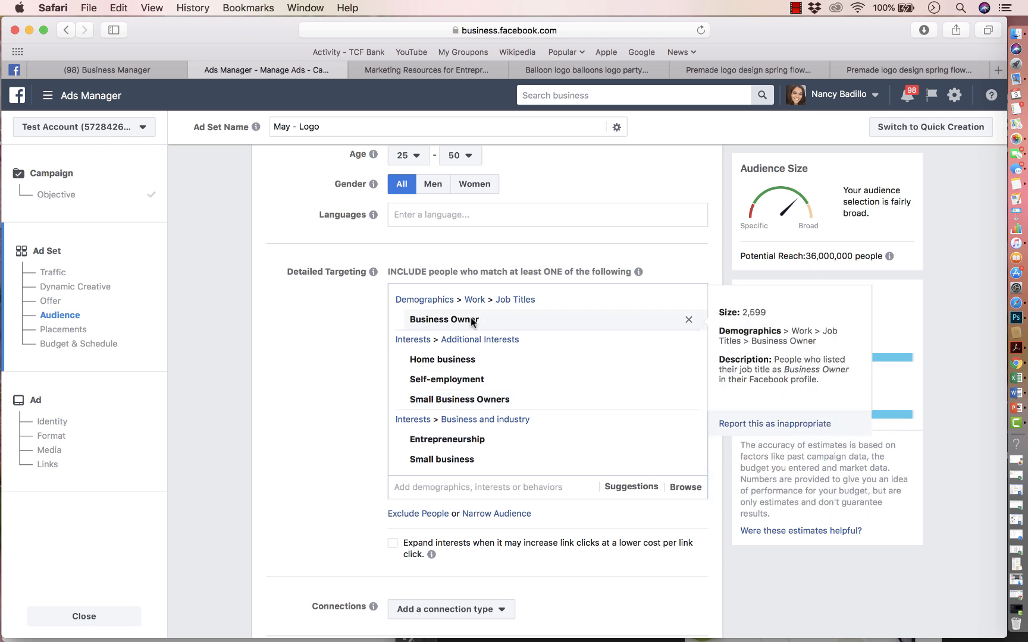
pyautogui.moveTo(476, 385)
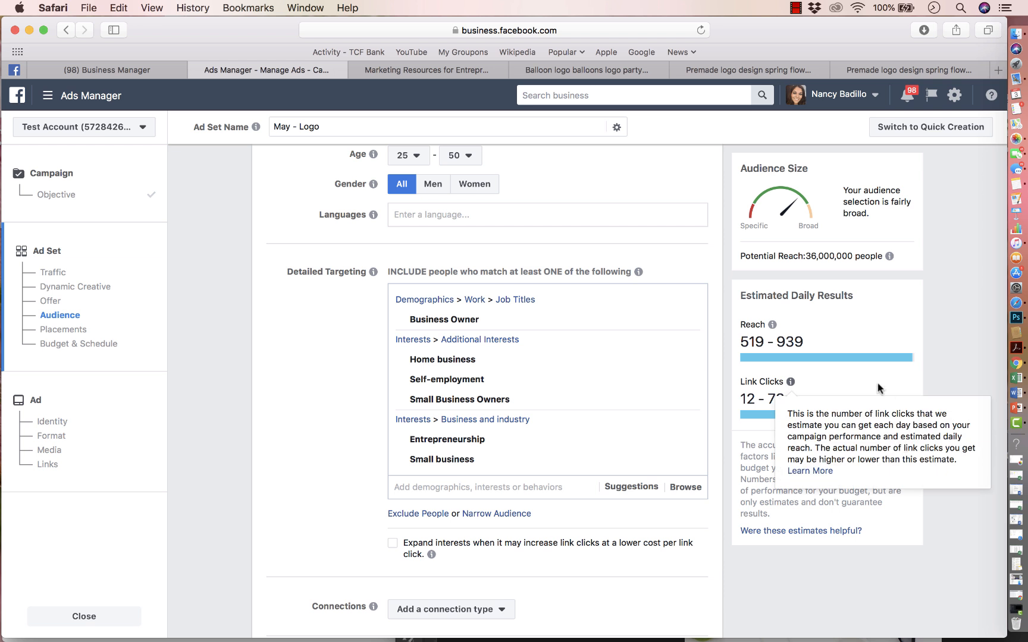
pyautogui.moveTo(781, 391)
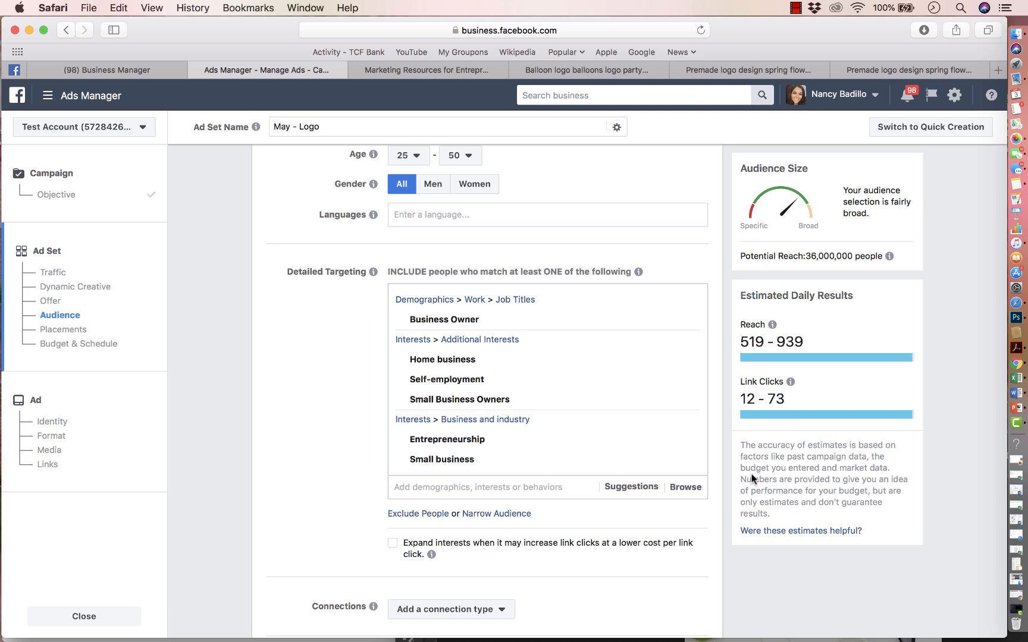
# Step: Change the ad set's budget type to Lifetime Budget and set the amount to $300
pyautogui.scroll(-10, 610, 476)
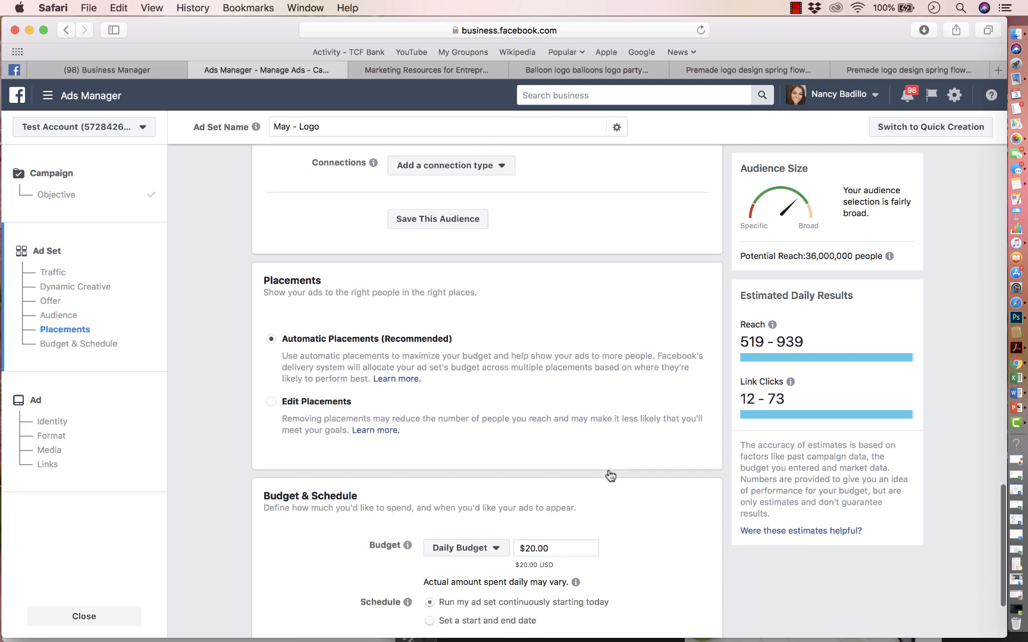
pyautogui.scroll(-3, 610, 476)
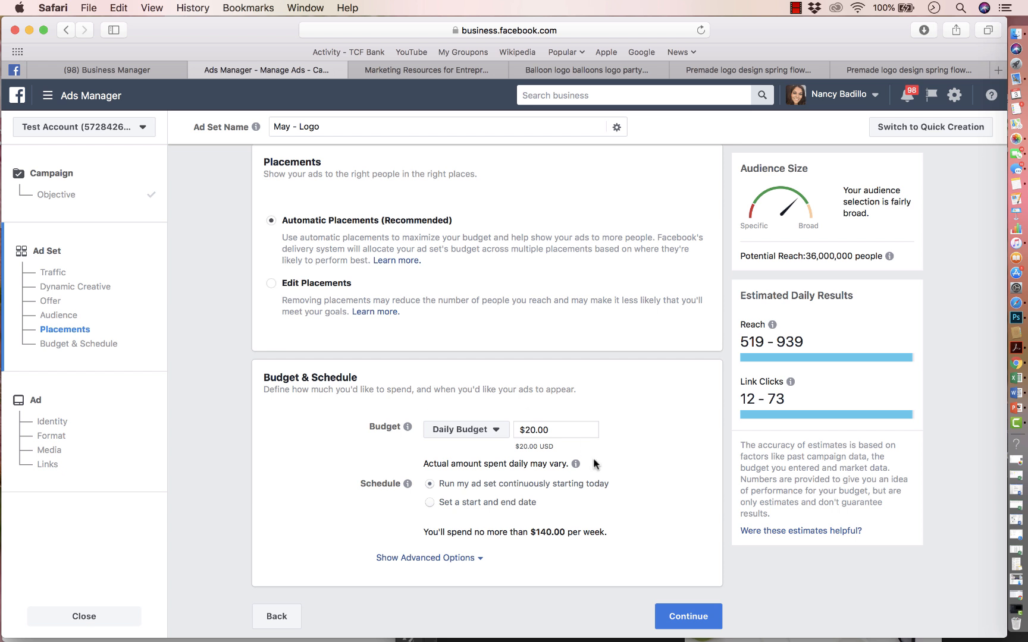
pyautogui.moveTo(582, 469)
pyautogui.click(488, 434)
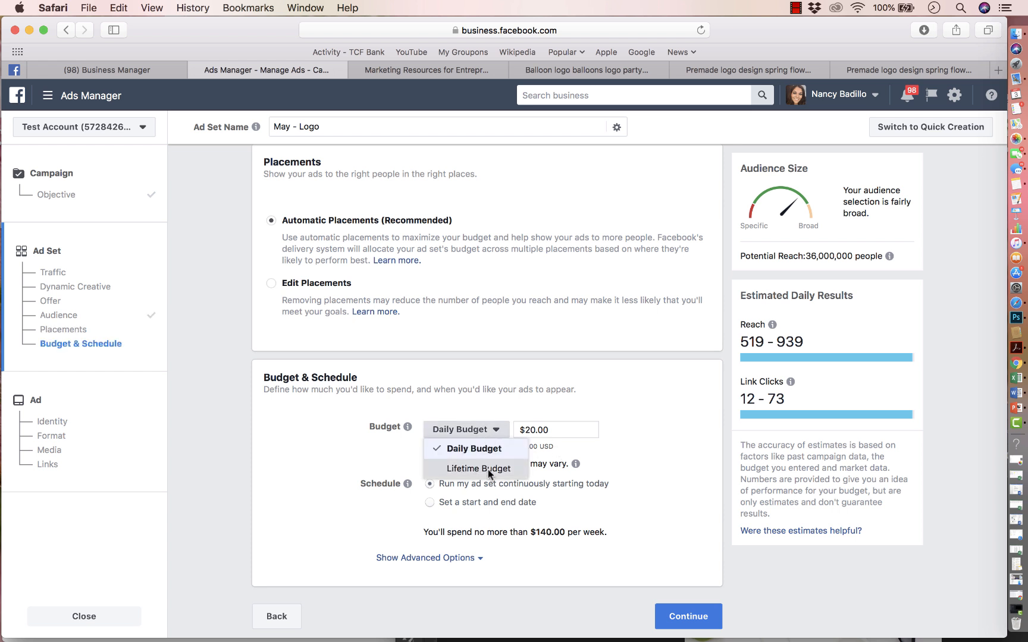
pyautogui.click(487, 468)
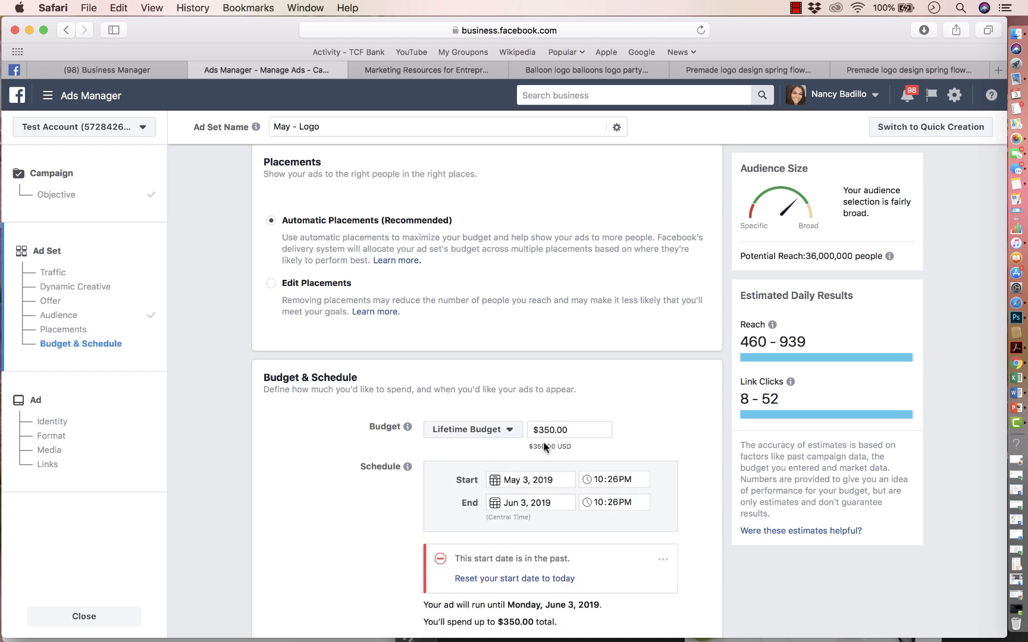
pyautogui.tripleClick(582, 430)
pyautogui.write('300')
pyautogui.click(289, 548)
# Step: Set the ad set's schedule to end on May 31, 2019 at 8:00 PM and continue to the ad setup
pyautogui.click(529, 504)
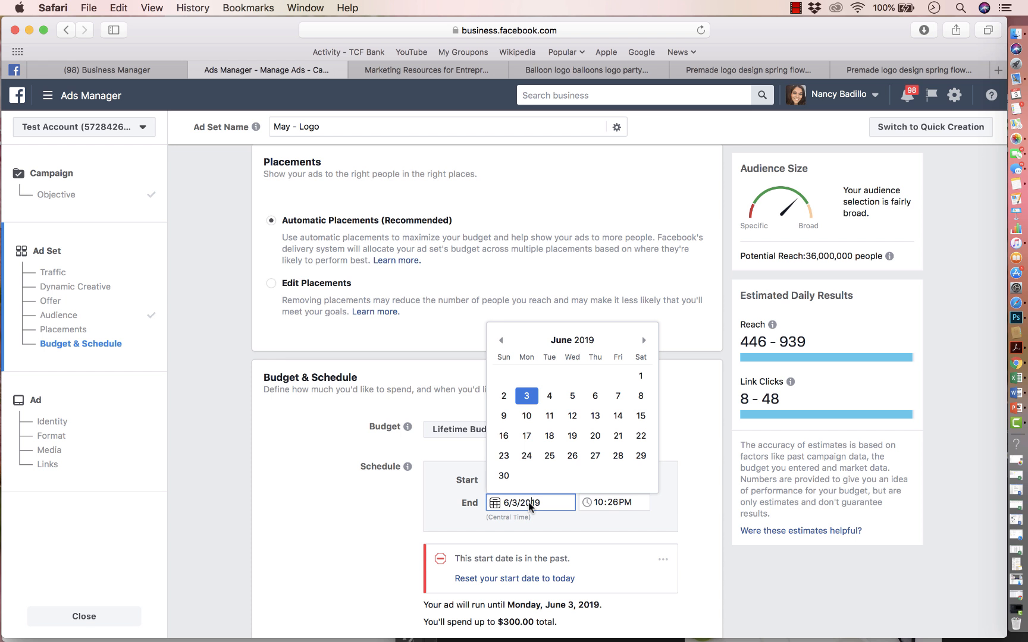
pyautogui.click(504, 475)
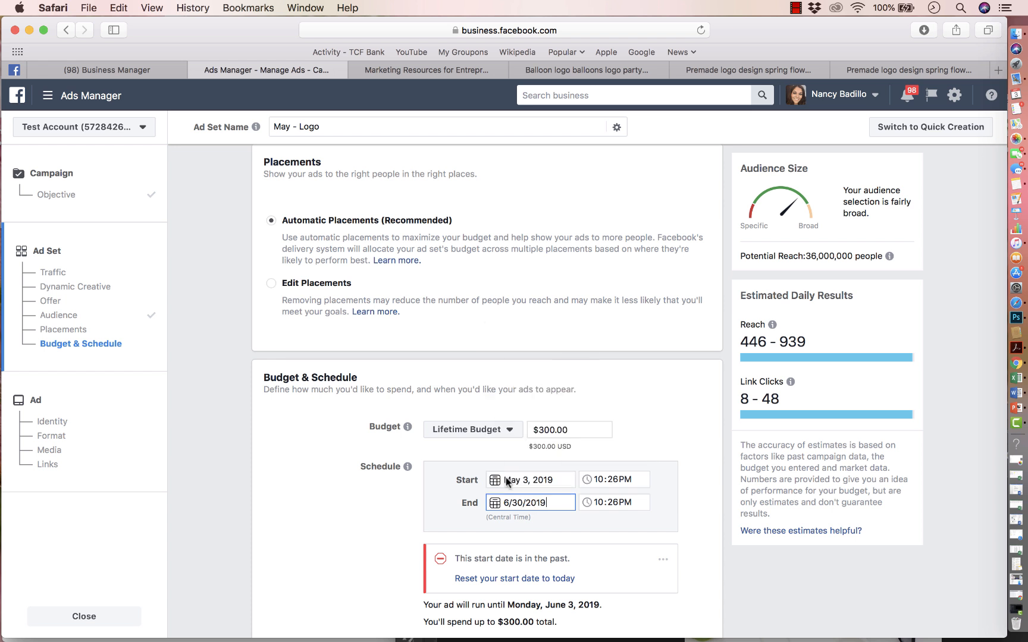
pyautogui.click(599, 501)
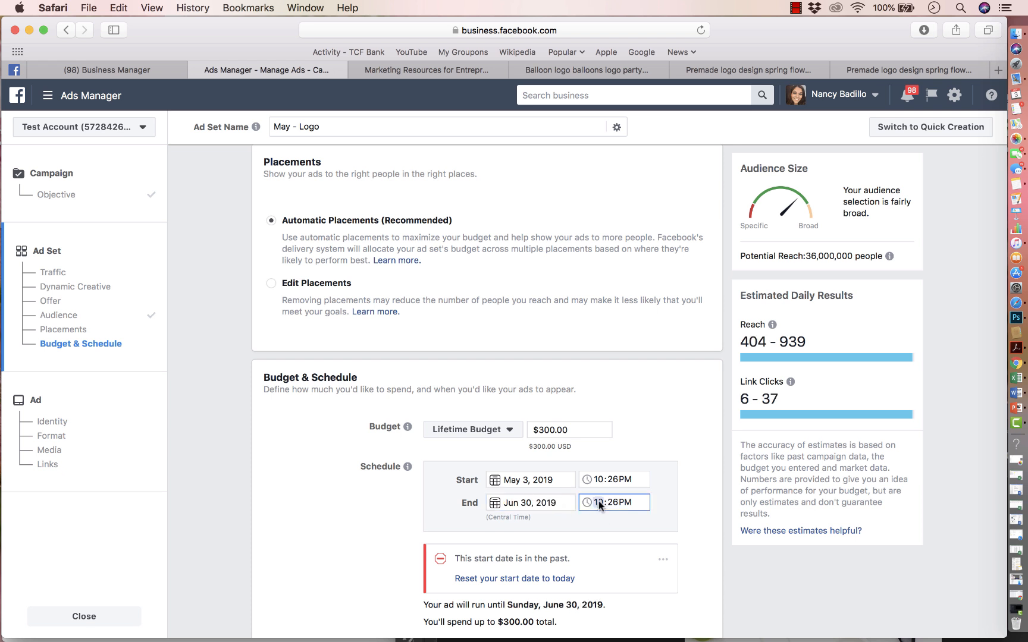
pyautogui.write('800')
pyautogui.click(520, 505)
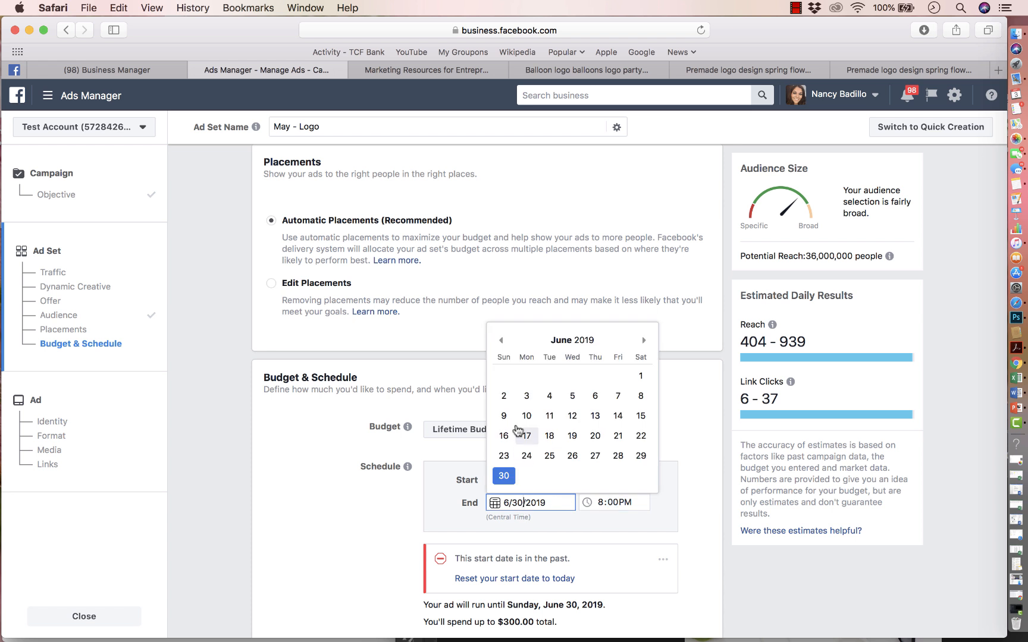
pyautogui.click(501, 341)
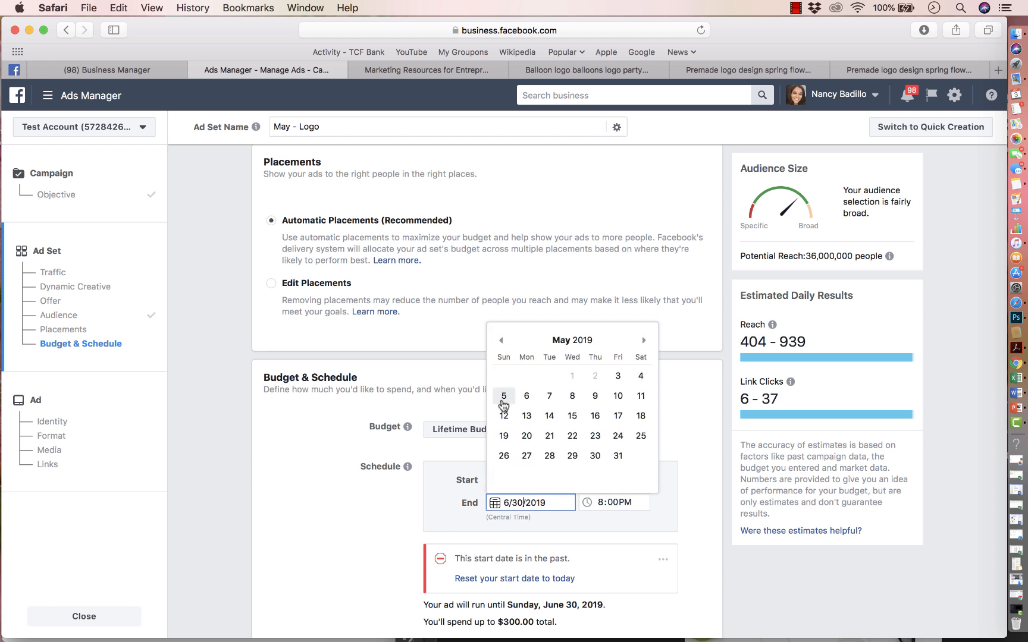
pyautogui.click(618, 456)
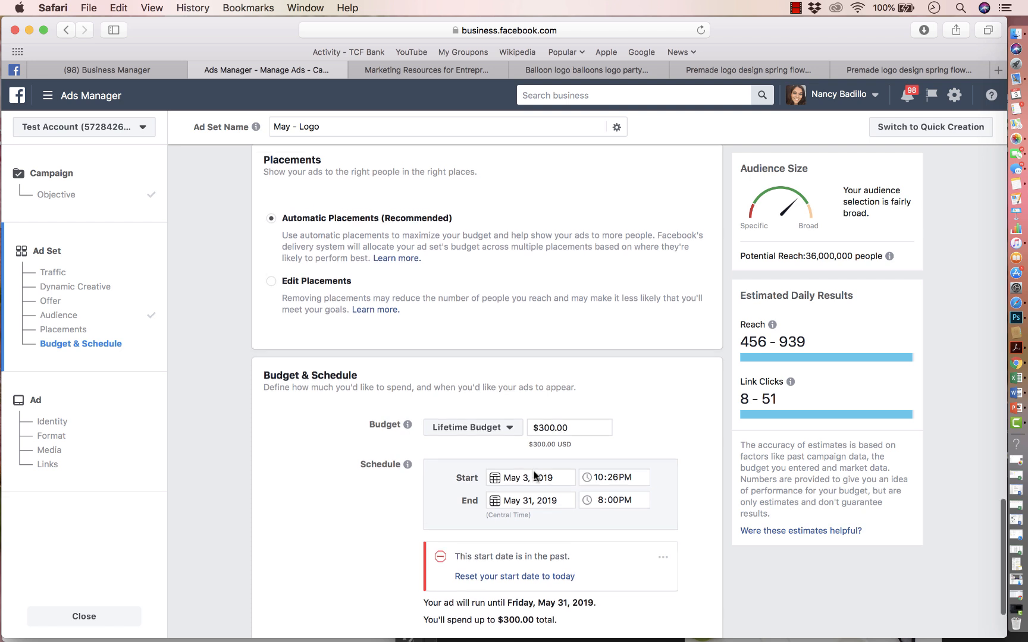
pyautogui.scroll(-3, 533, 476)
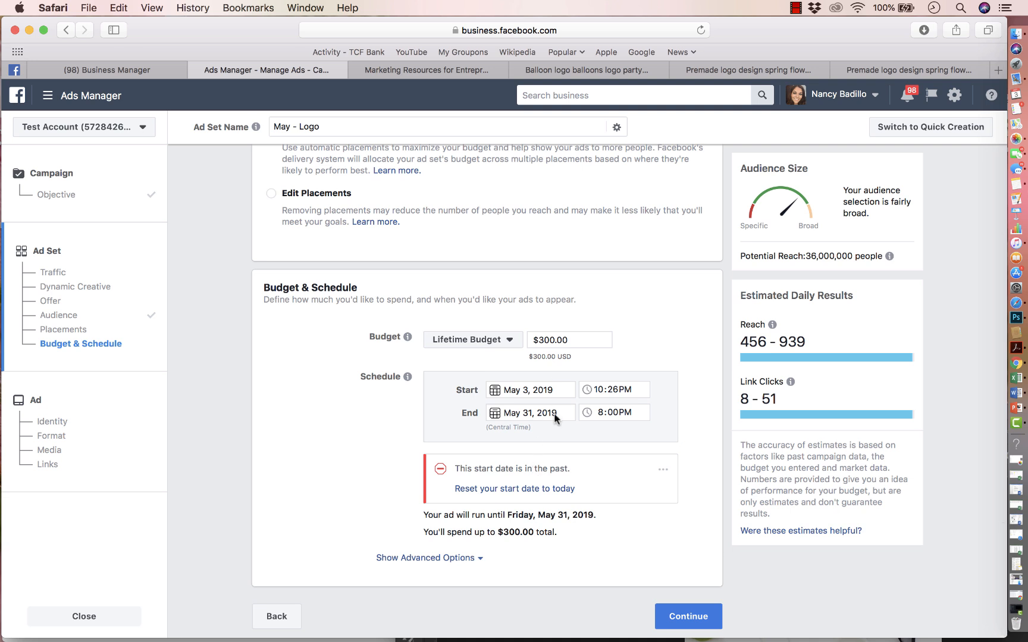
pyautogui.click(675, 621)
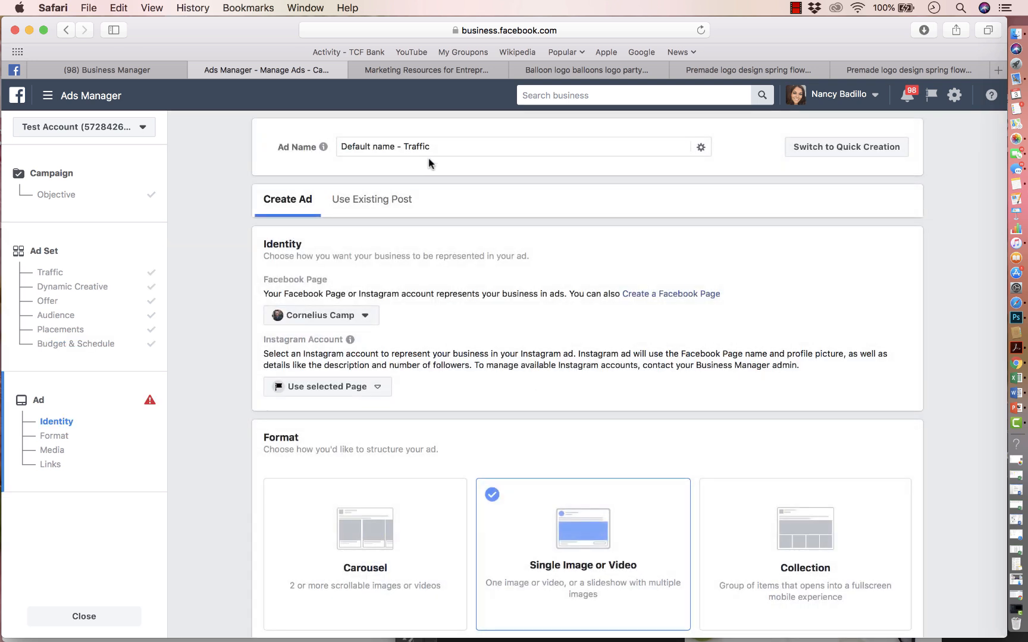
# Step: Rename the ad as "May - Logo"
pyautogui.click(436, 150)
pyautogui.press('super+a')
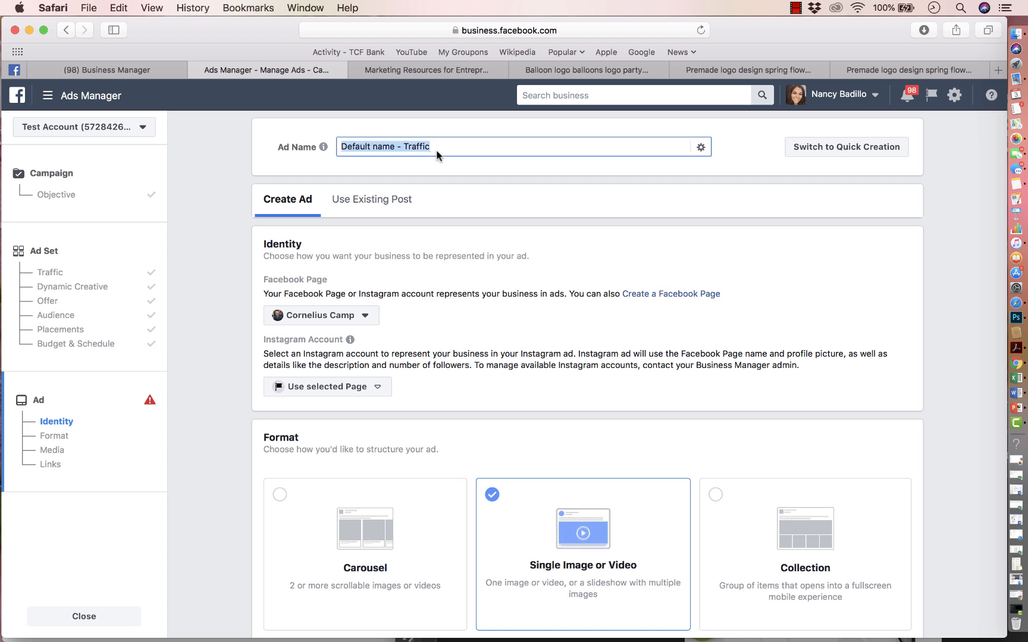
pyautogui.write('May - Logo')
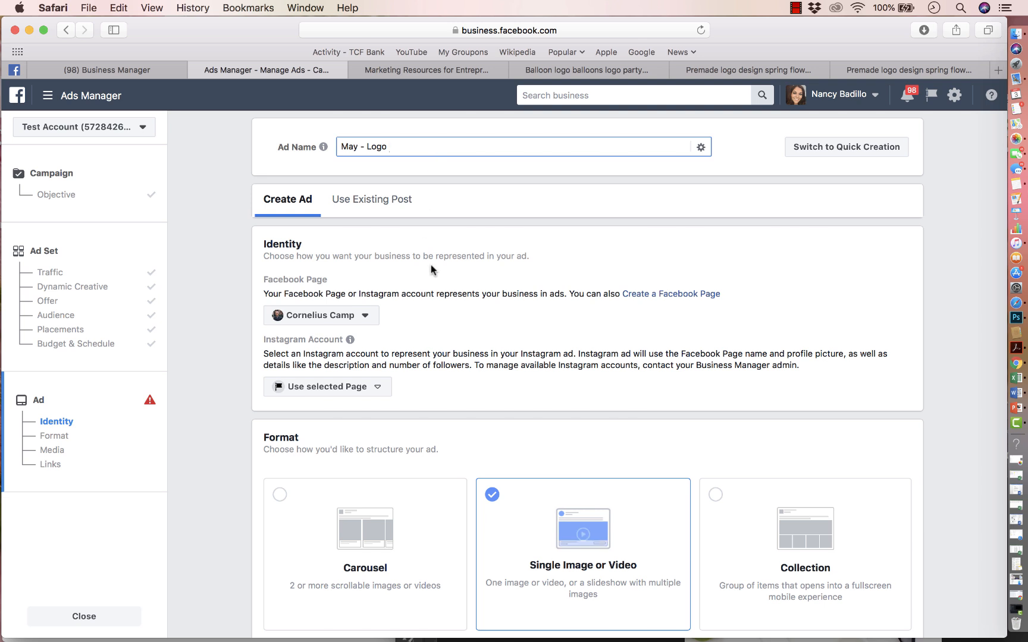
# Step: Set the ad's Facebook Page to the one named after the signed-in account owner
pyautogui.scroll(-3, 416, 262)
pyautogui.click(366, 240)
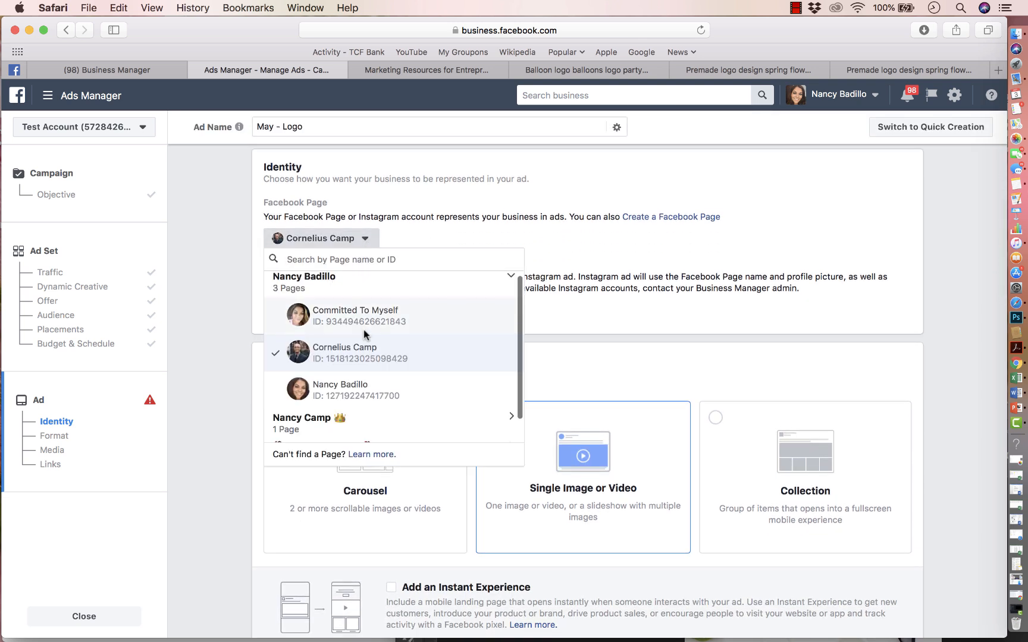
pyautogui.click(367, 386)
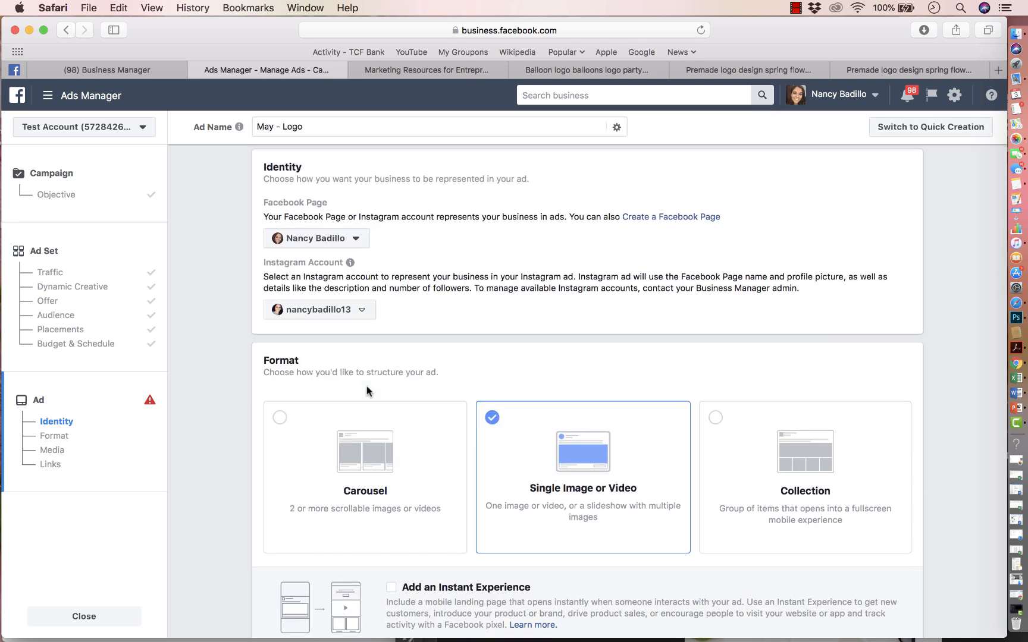
# Step: Choose the Carousel format for the ad and review the image specifications of its first card
pyautogui.scroll(-2, 402, 409)
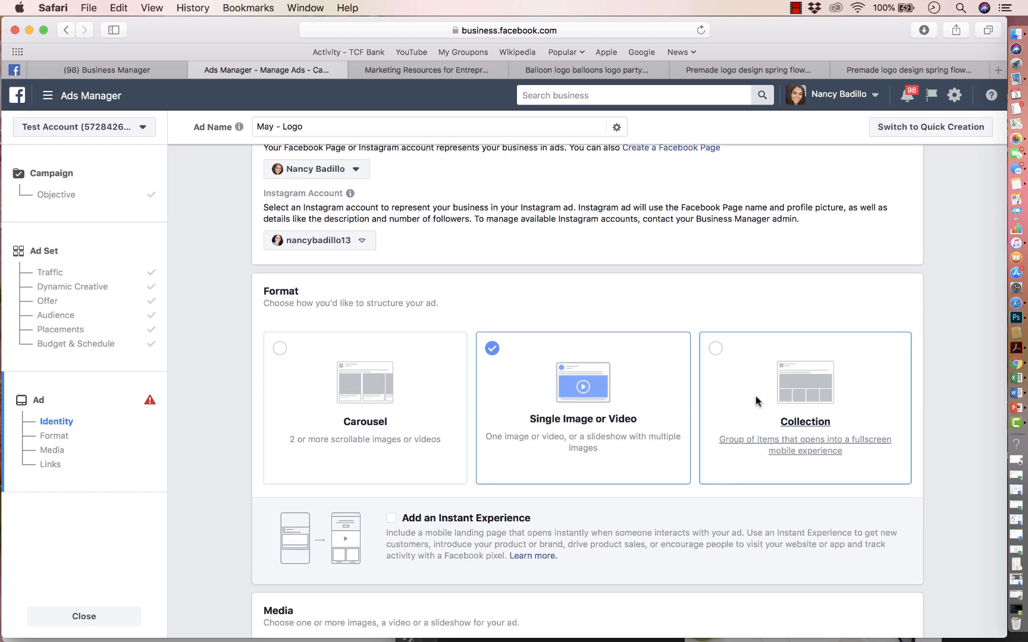
pyautogui.click(278, 350)
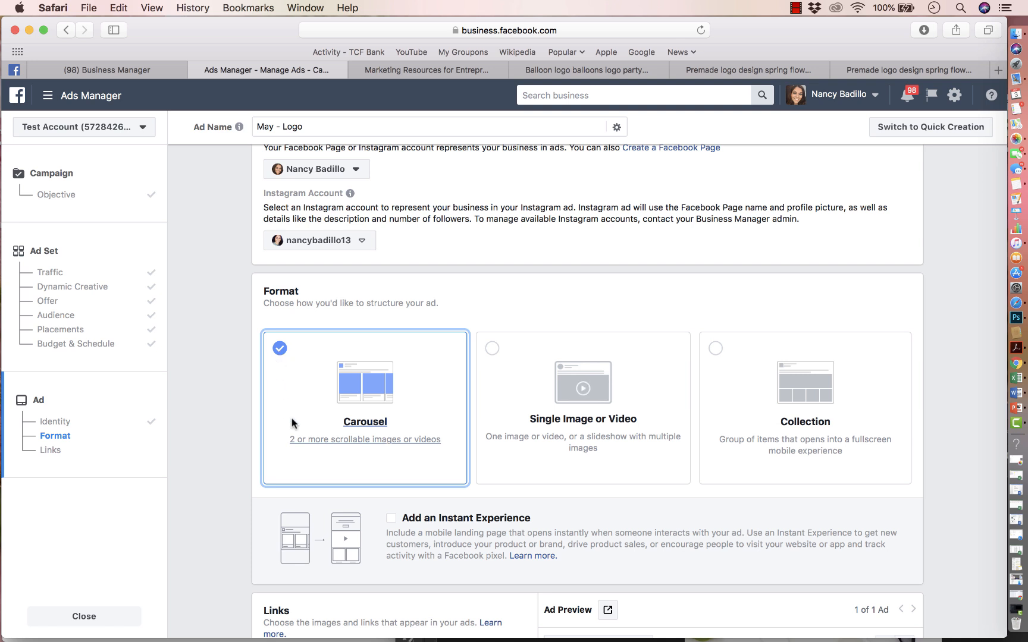
pyautogui.scroll(-5, 340, 392)
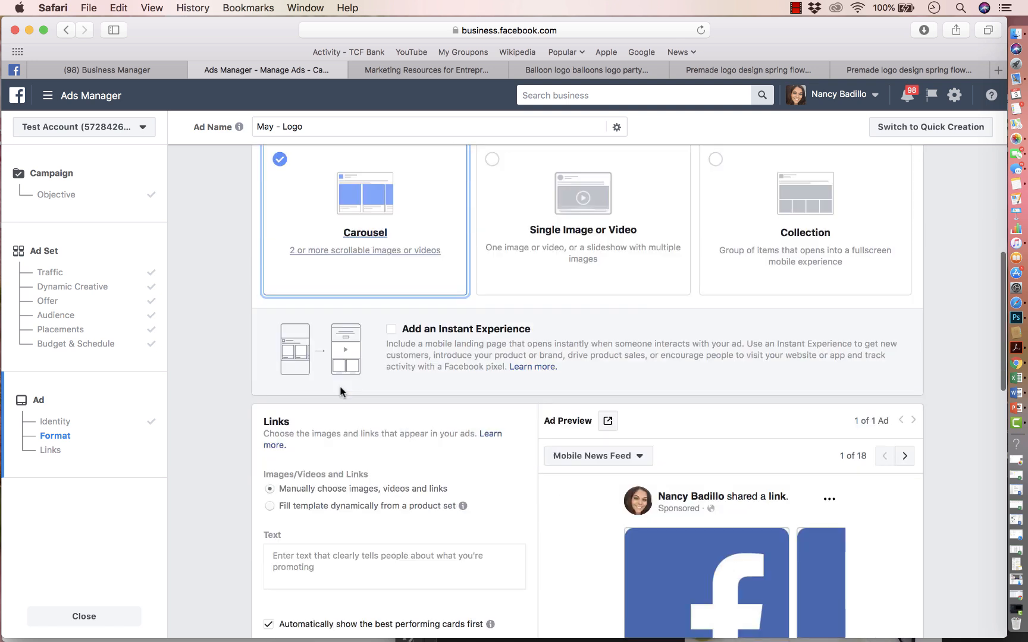
pyautogui.scroll(-6, 340, 391)
pyautogui.scroll(-3, 505, 501)
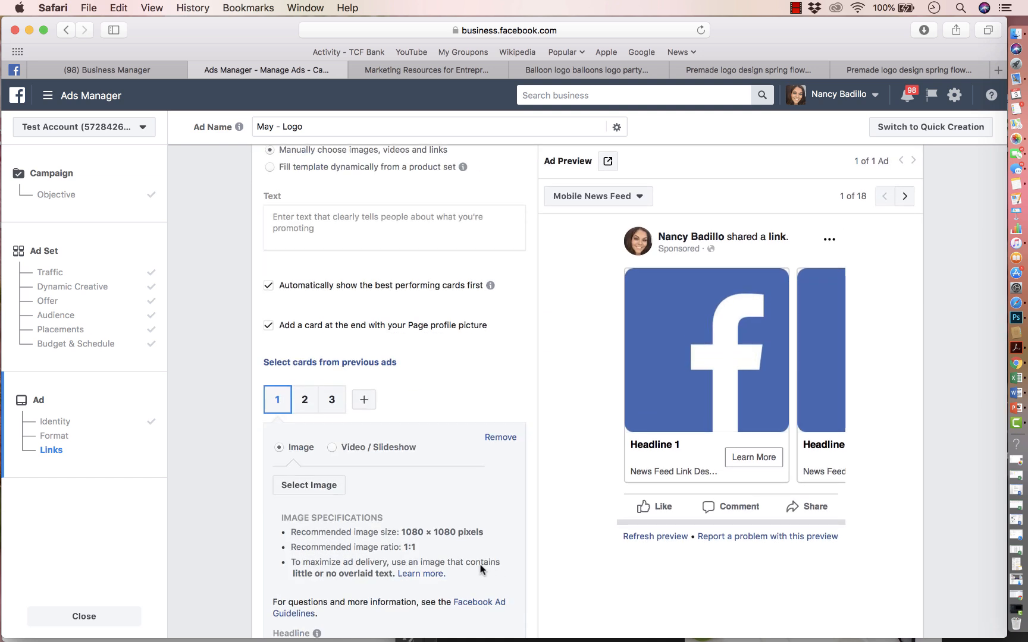
pyautogui.scroll(-1, 473, 561)
pyautogui.moveTo(276, 474); pyautogui.dragTo(481, 550)
pyautogui.click(455, 519)
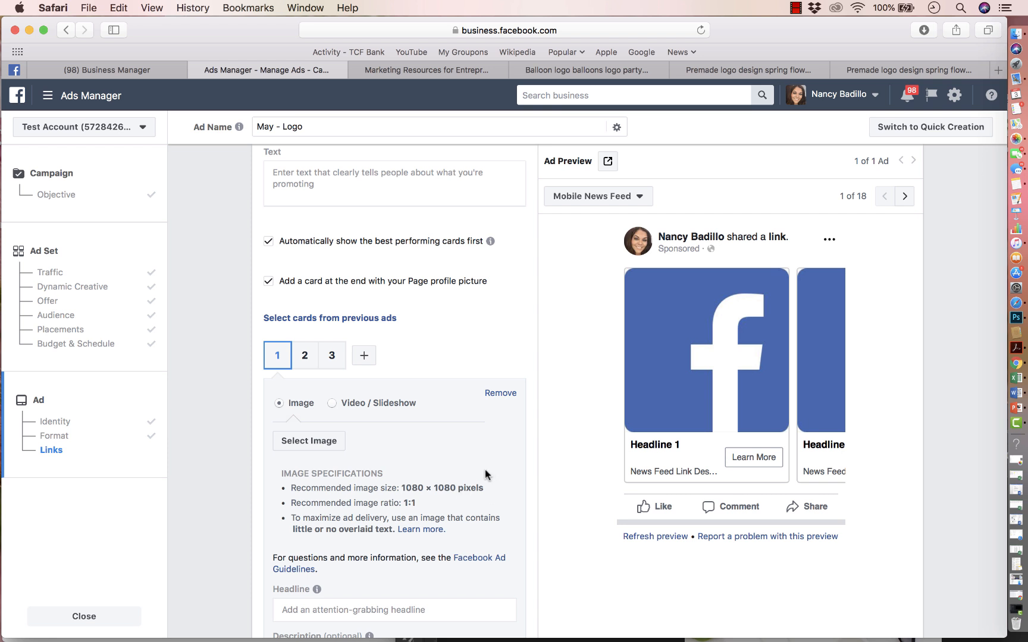
# Step: Add the account image Logo1.jpg to the first carousel card
pyautogui.scroll(-3, 485, 471)
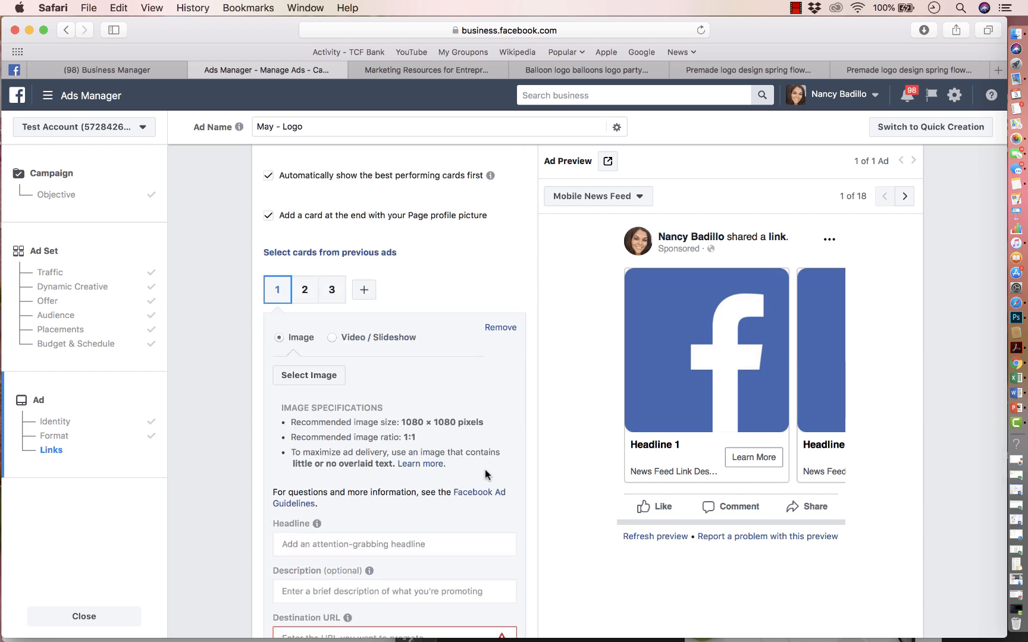
pyautogui.scroll(-3, 428, 428)
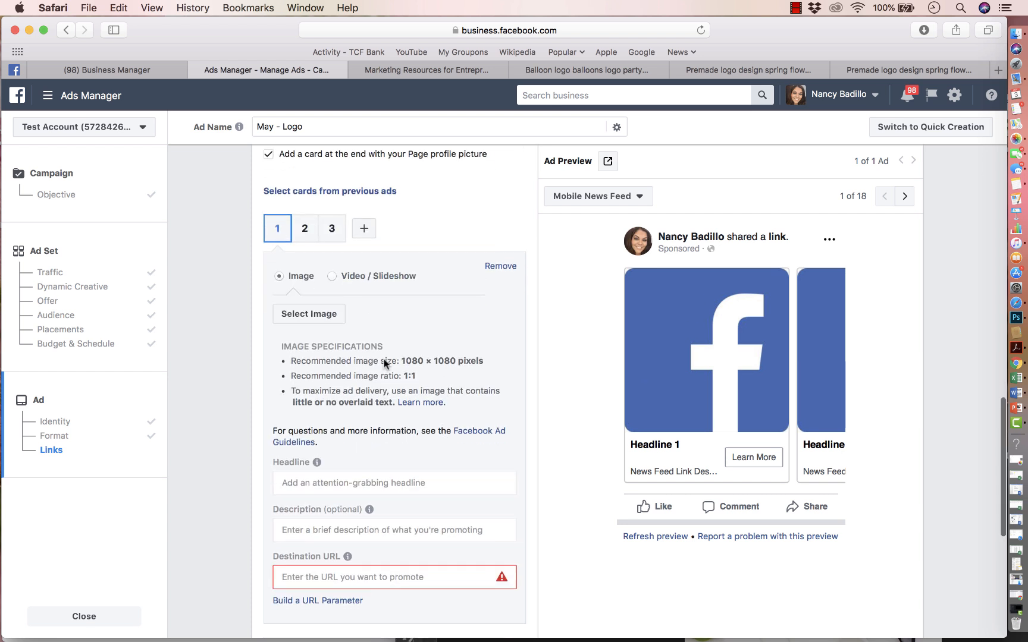
pyautogui.click(330, 316)
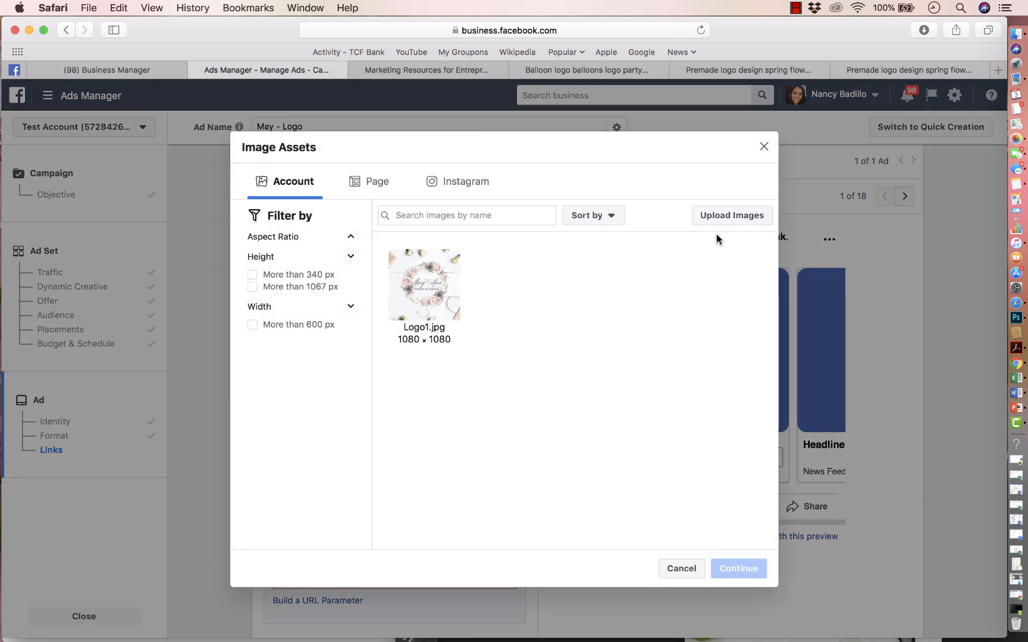
pyautogui.click(434, 304)
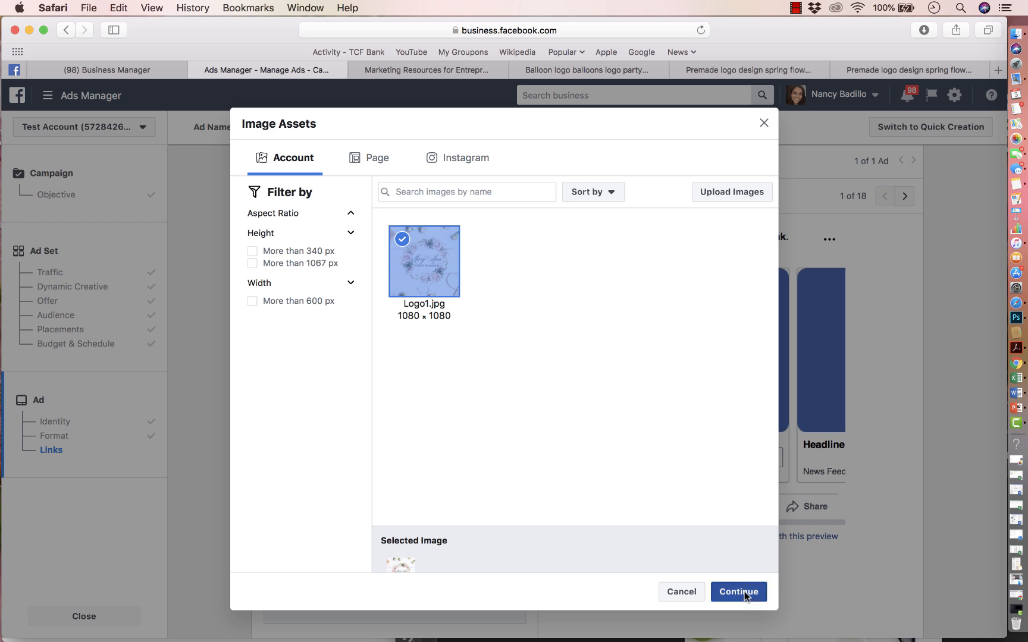
pyautogui.click(746, 593)
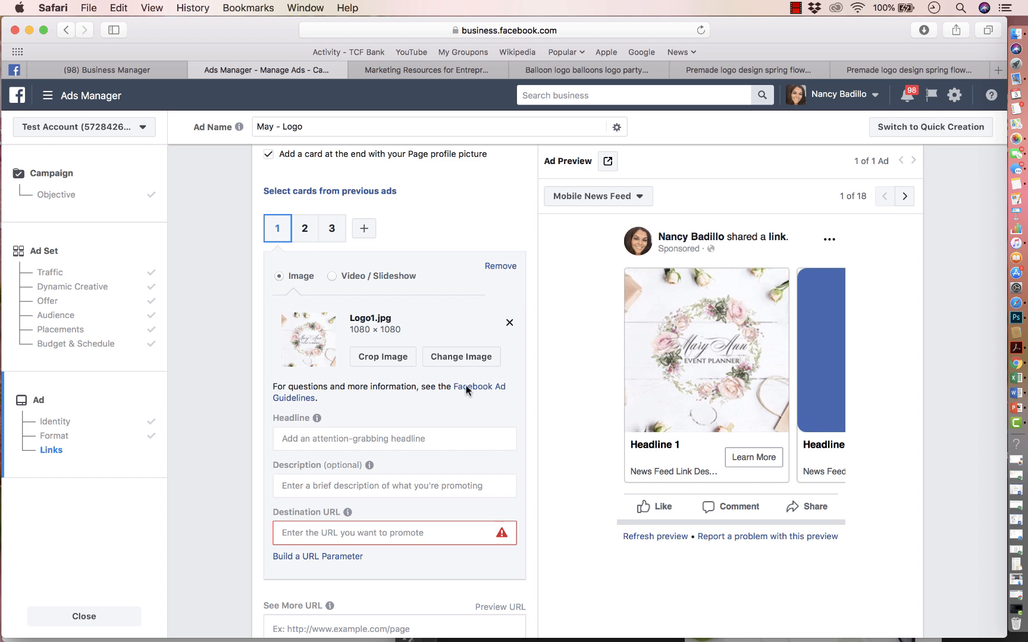
# Step: Enter "Flower Pre-made Logo" as the first carousel card's headline and open its description for editing
pyautogui.click(384, 439)
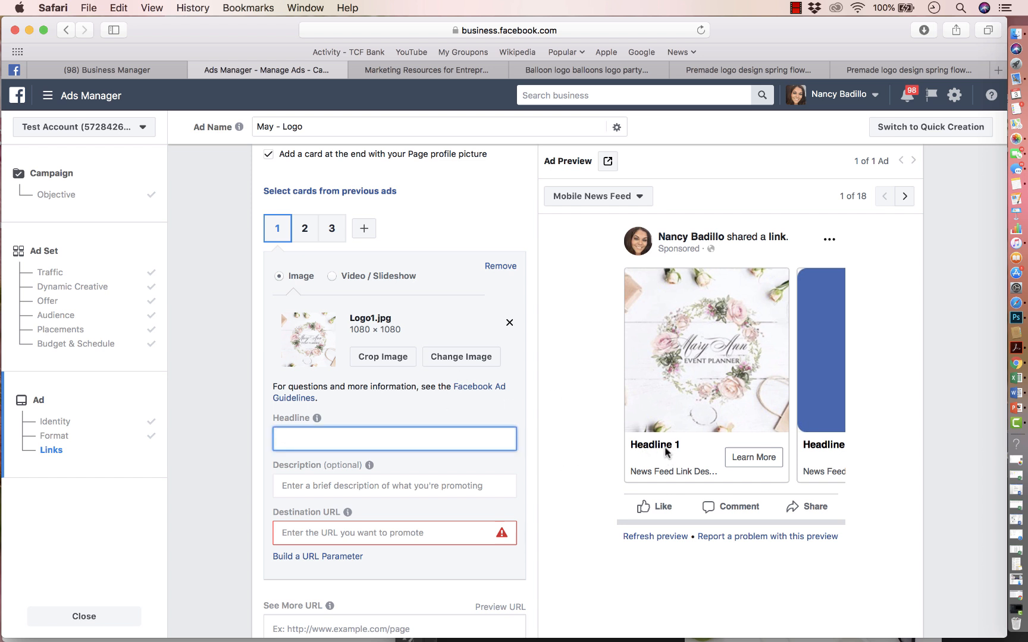
pyautogui.write('Flower Pre-made Logo')
pyautogui.click(453, 492)
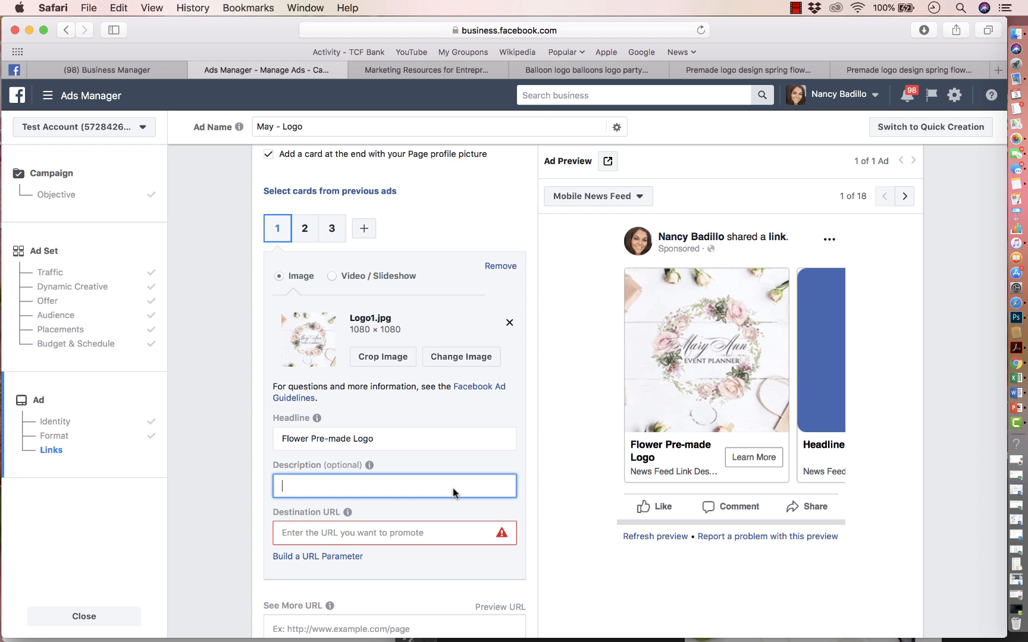
# Step: Copy the sentence "This premade logo design is a great way to set your business apart." from the $17.00 spring flower logo listing on Etsy
pyautogui.click(470, 70)
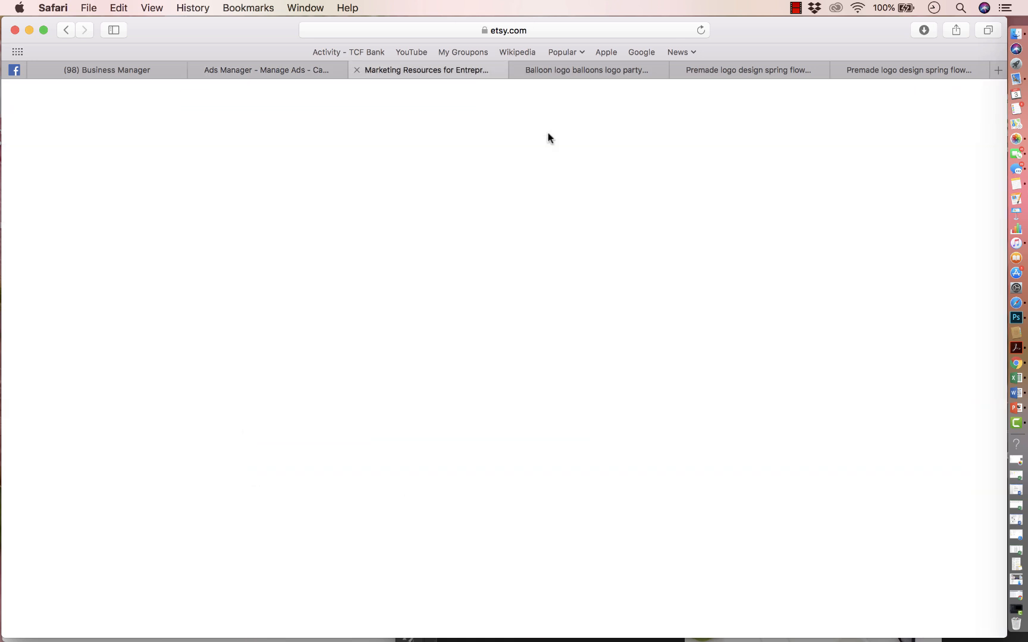
pyautogui.click(573, 71)
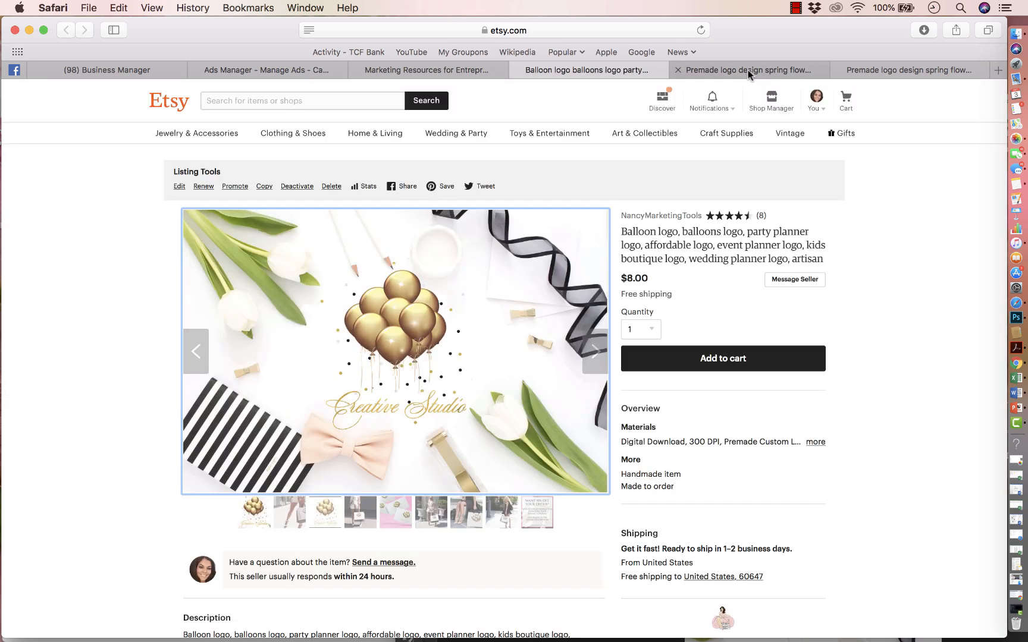
pyautogui.click(748, 69)
pyautogui.scroll(-5, 596, 305)
pyautogui.scroll(5, 596, 305)
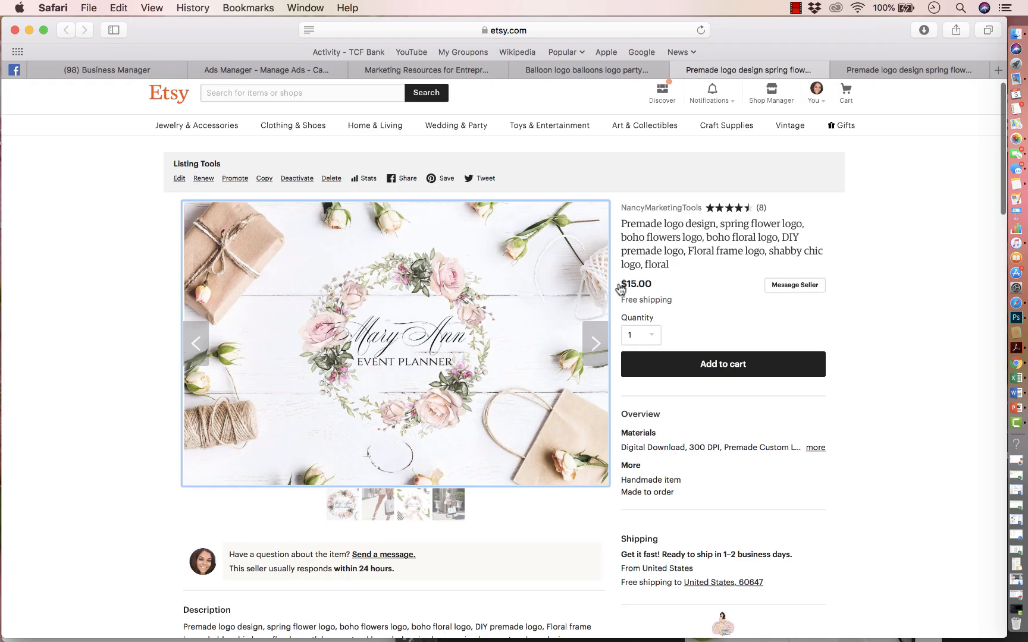
pyautogui.click(867, 71)
pyautogui.scroll(-3, 522, 370)
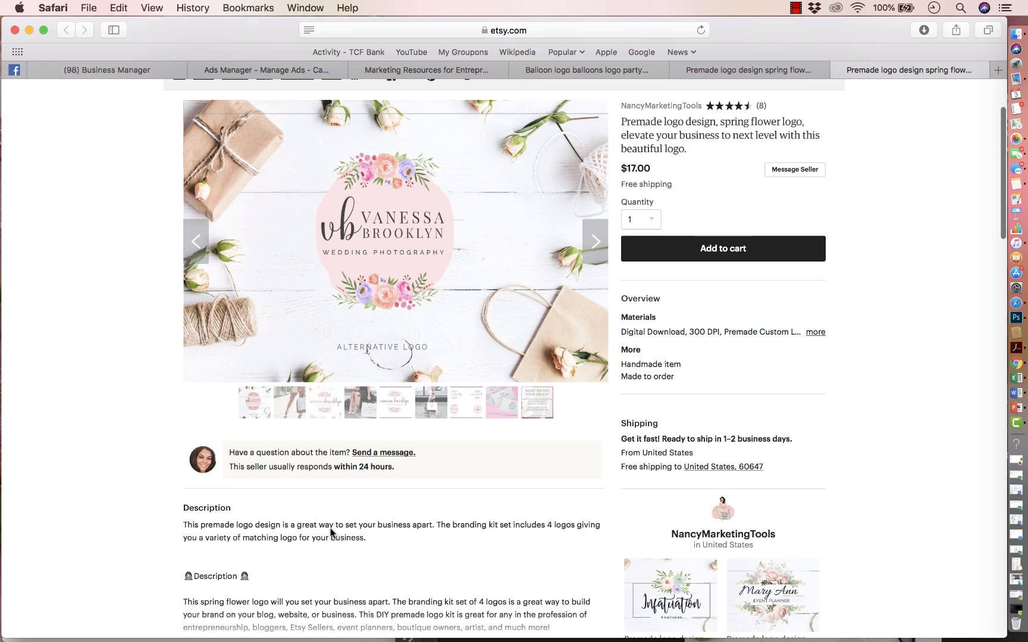
pyautogui.moveTo(435, 526); pyautogui.dragTo(183, 530)
pyautogui.press('super+c')
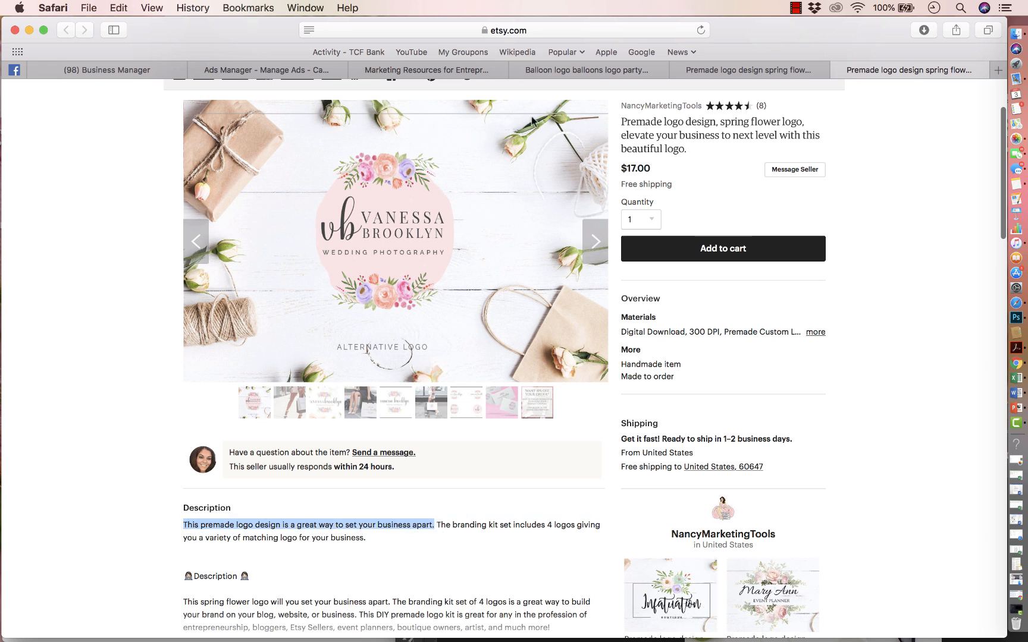
# Step: Switch back to Ads Manager and paste the copied sentence as the first carousel card's description
pyautogui.click(616, 73)
pyautogui.click(480, 69)
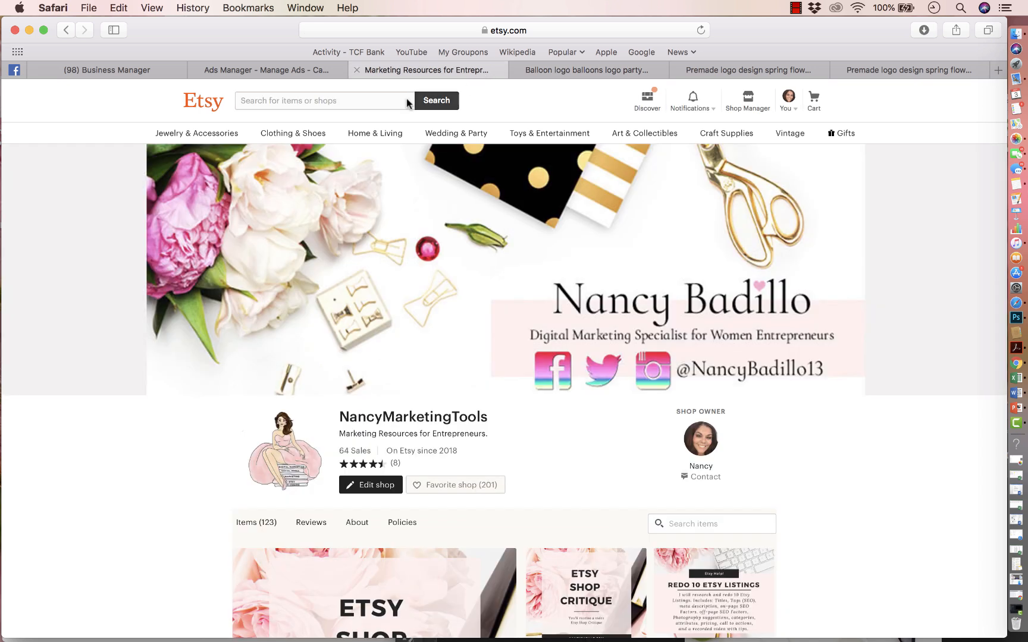
pyautogui.click(321, 72)
pyautogui.press('super+v')
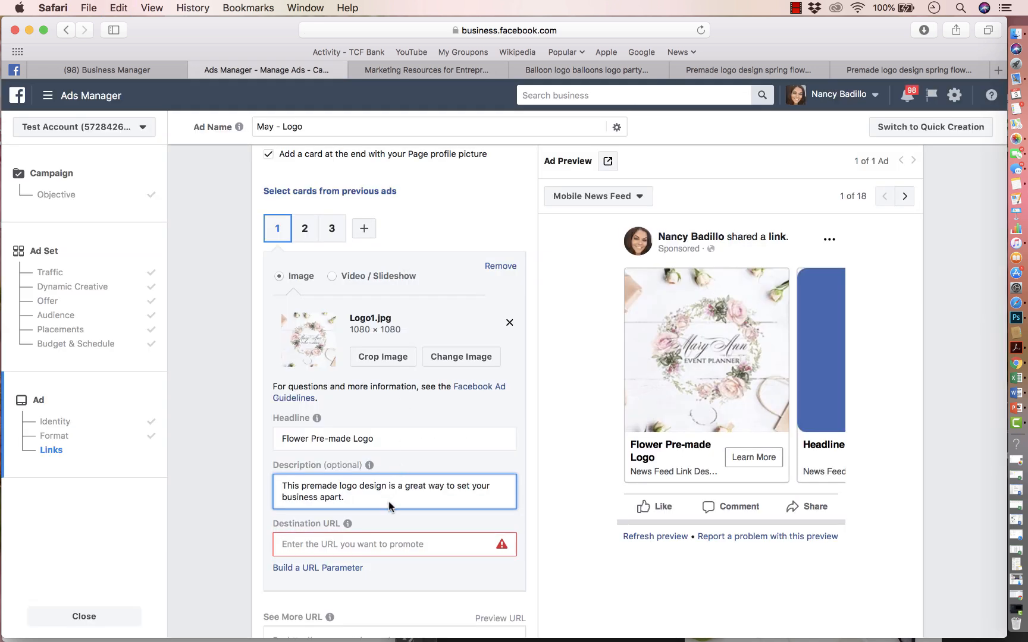
pyautogui.click(328, 543)
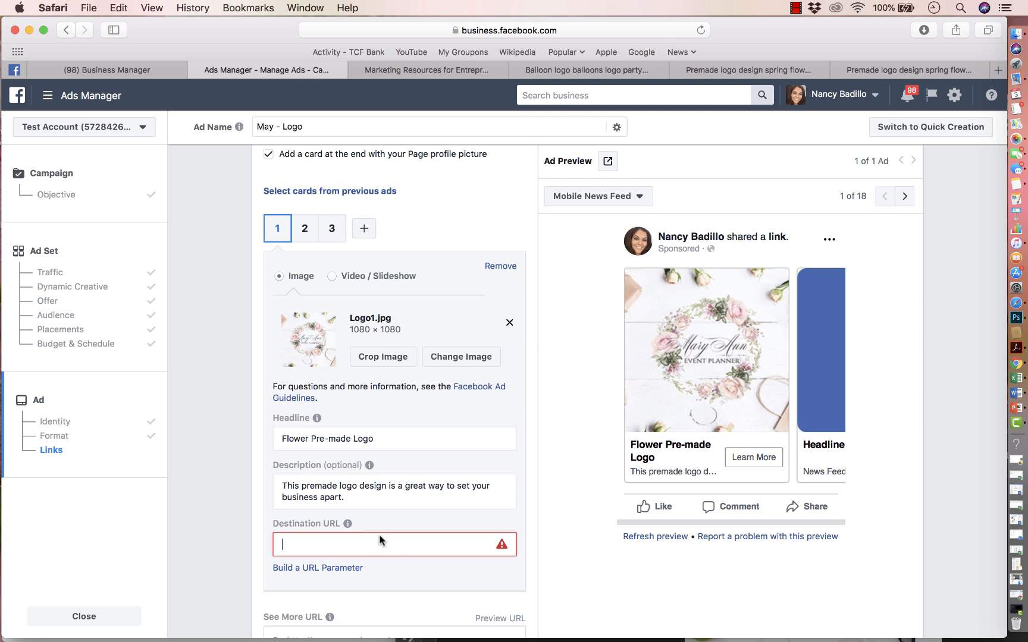
pyautogui.click(642, 70)
pyautogui.click(739, 67)
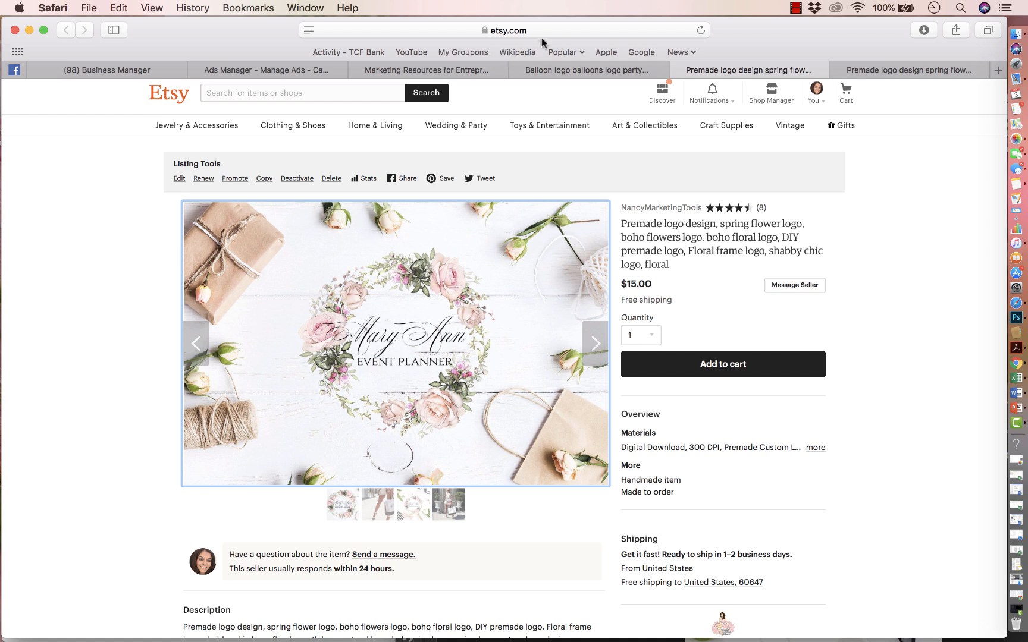
pyautogui.click(557, 31)
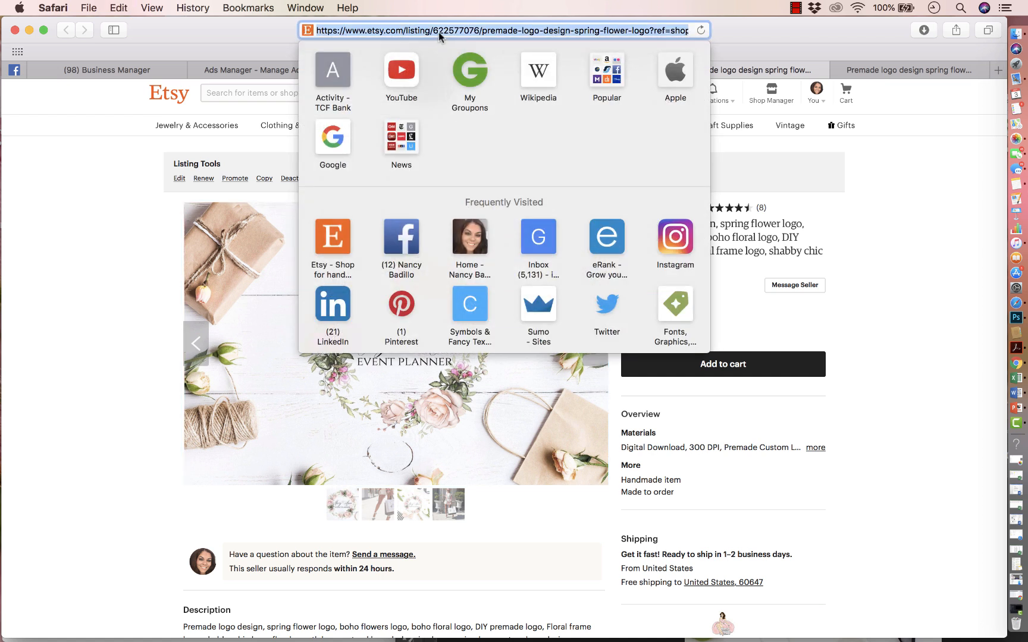
pyautogui.click(224, 327)
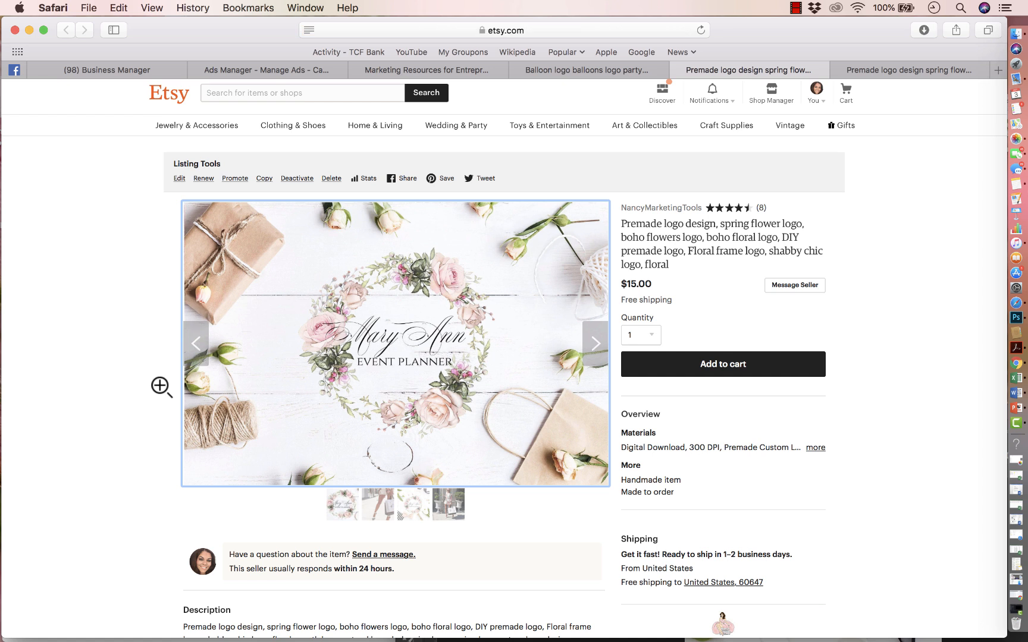
pyautogui.click(543, 32)
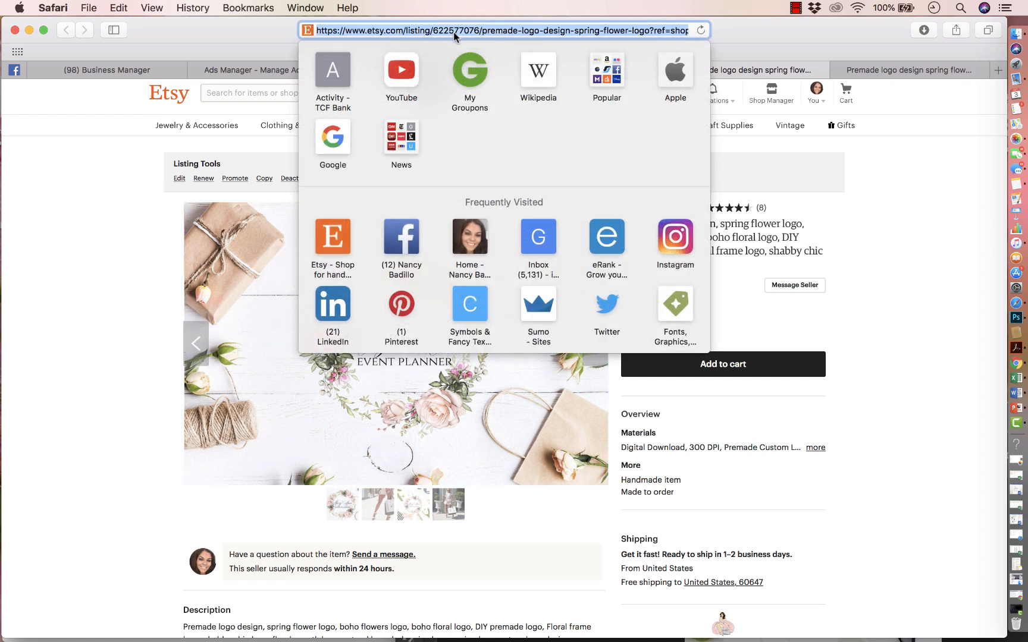
pyautogui.click(191, 221)
pyautogui.click(288, 72)
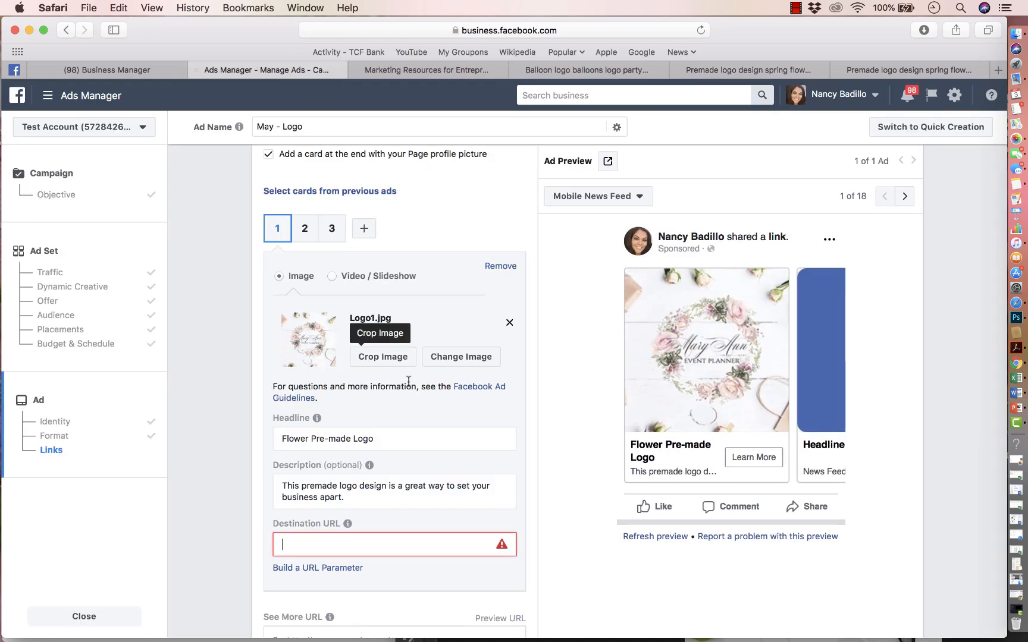
pyautogui.write('https://www.etsy.com/listing/622577076/premade-logo-design-spring-flower-logo?ref=shop_home_active_4&frs=1')
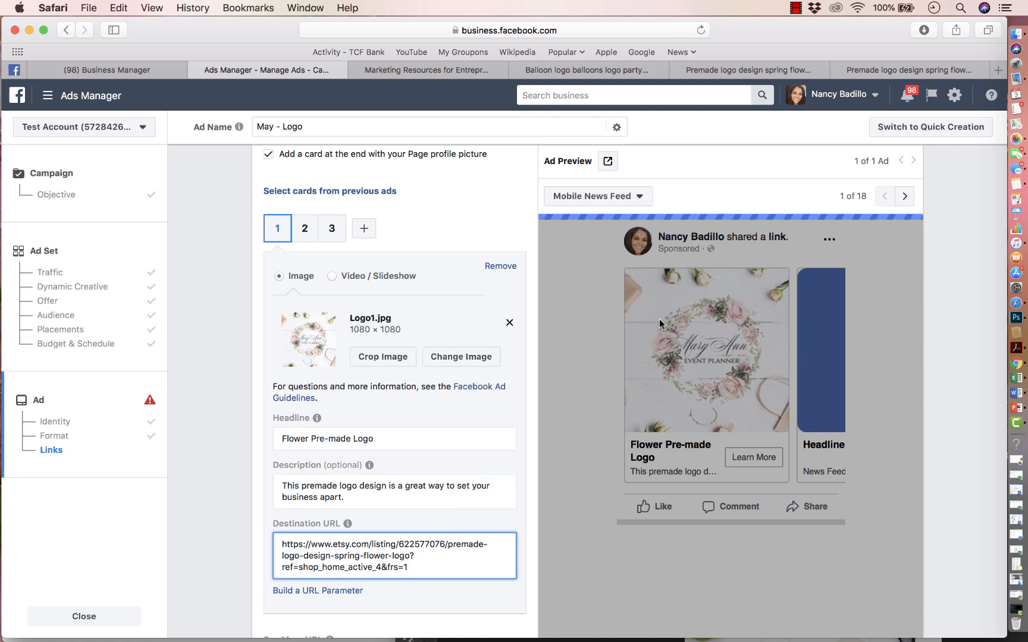
pyautogui.click(703, 68)
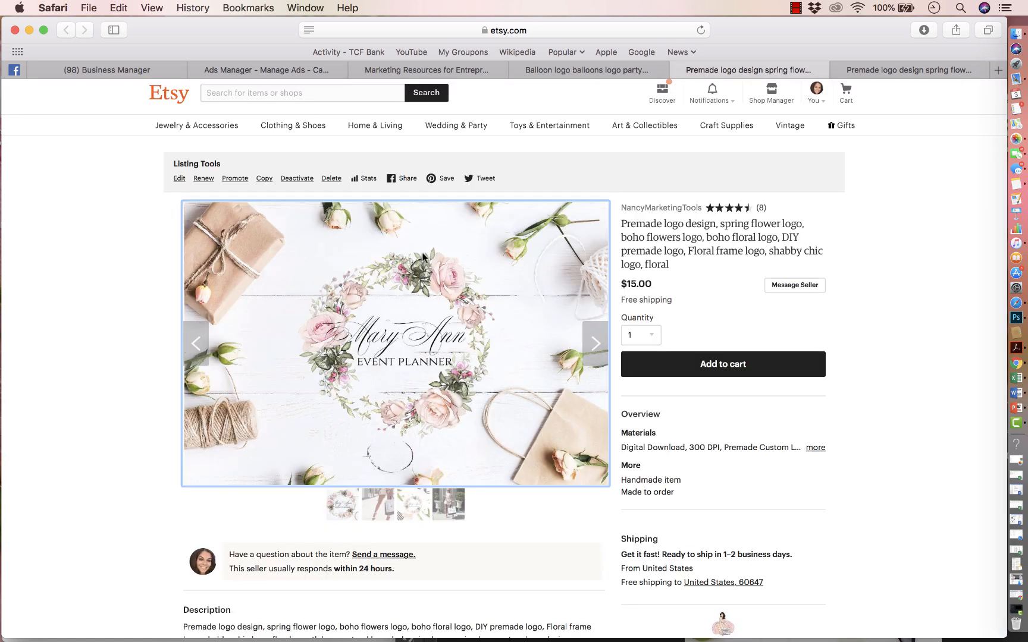
pyautogui.click(292, 71)
pyautogui.scroll(-2, 384, 435)
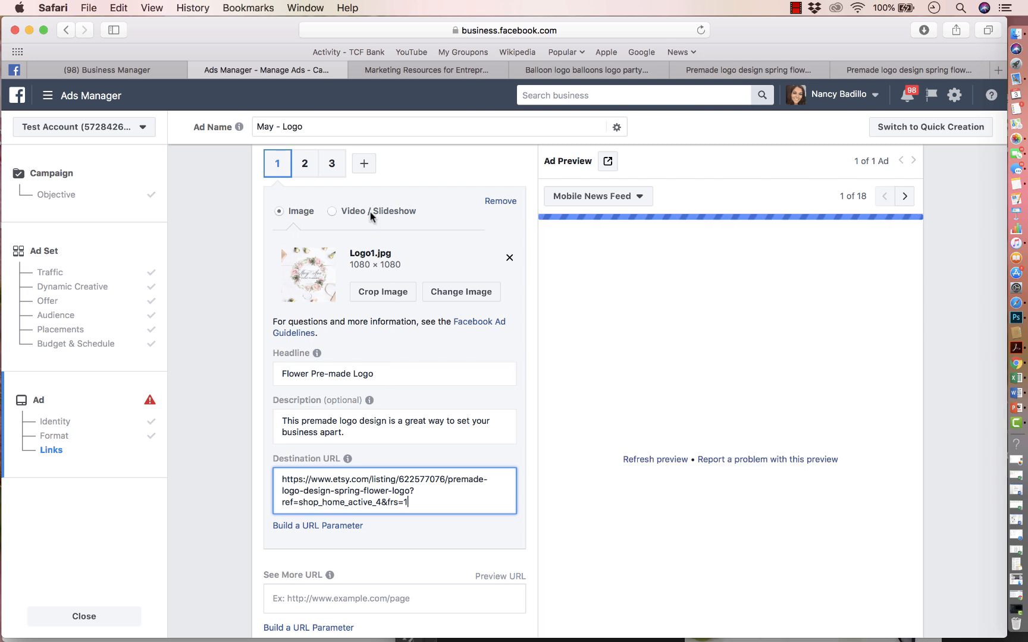
# Step: Review the Video / Slideshow specifications for the first carousel card, look at the second card, and return the first to Image
pyautogui.click(370, 212)
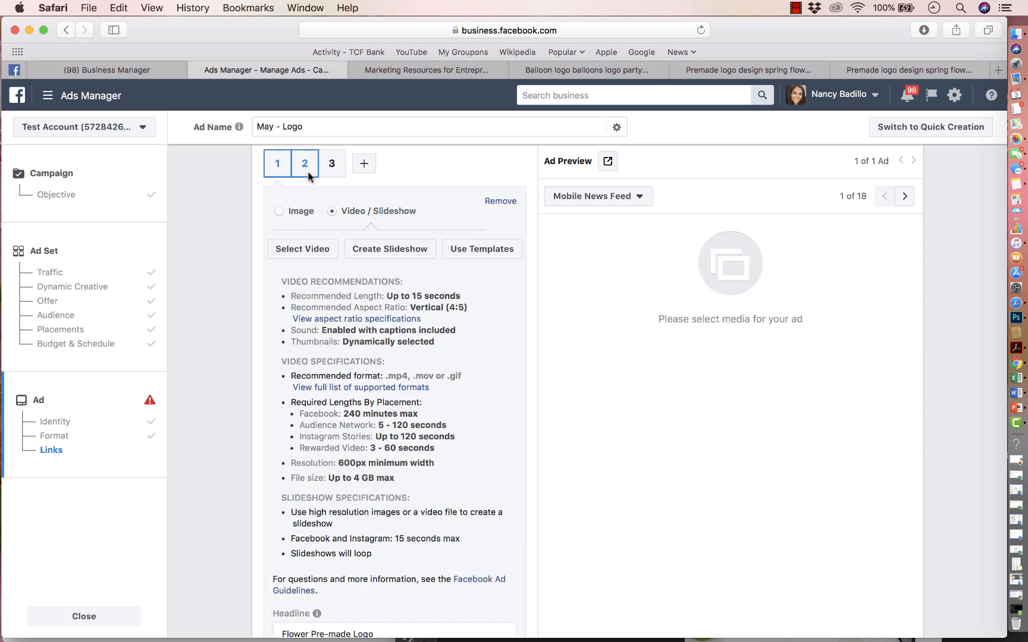
pyautogui.scroll(-1, 356, 364)
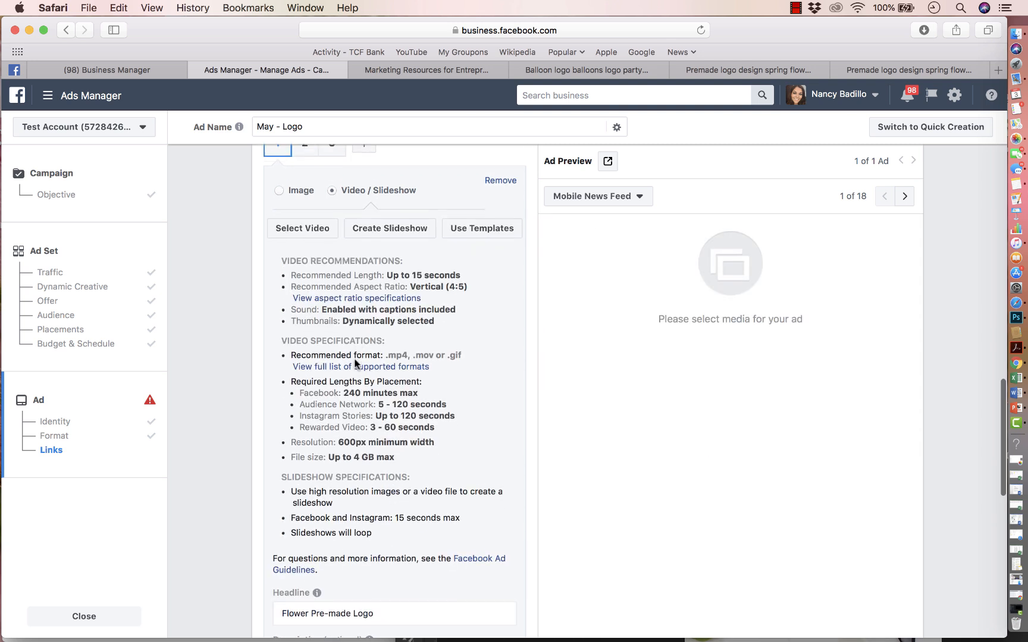
pyautogui.click(279, 191)
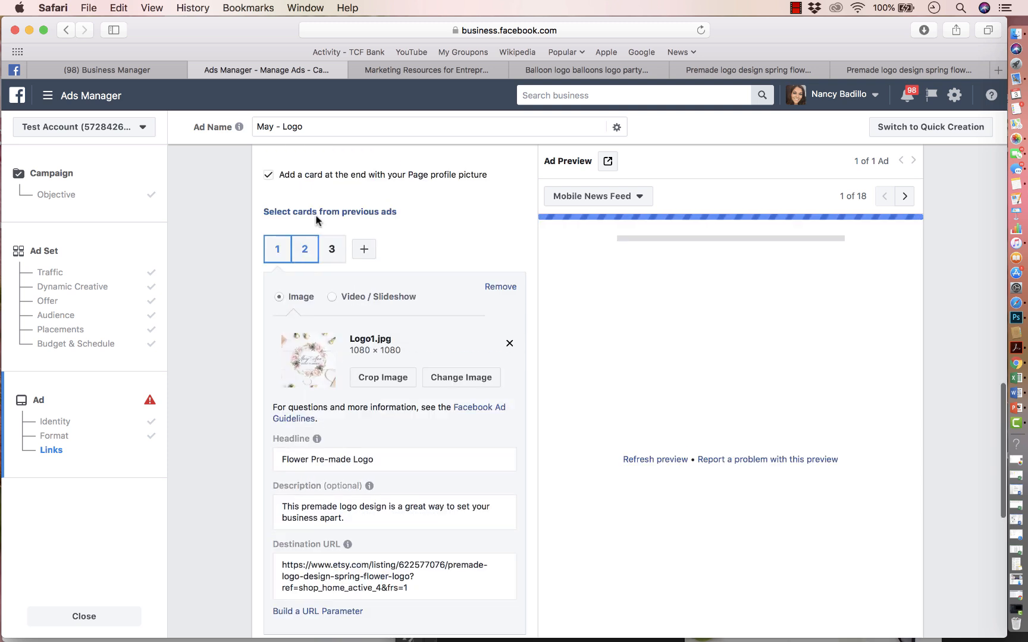
pyautogui.click(313, 254)
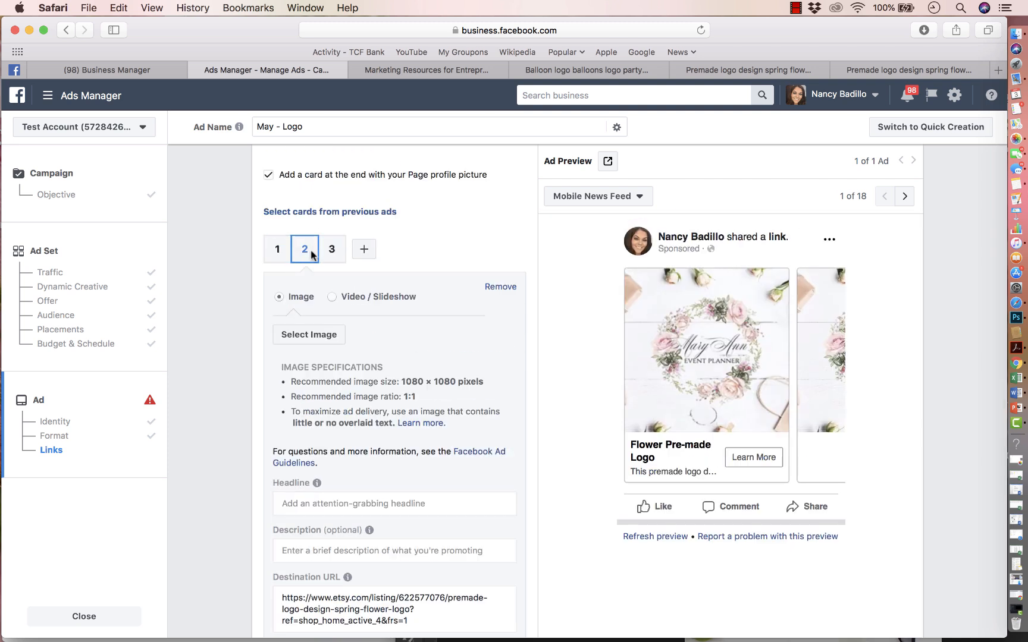
pyautogui.click(283, 256)
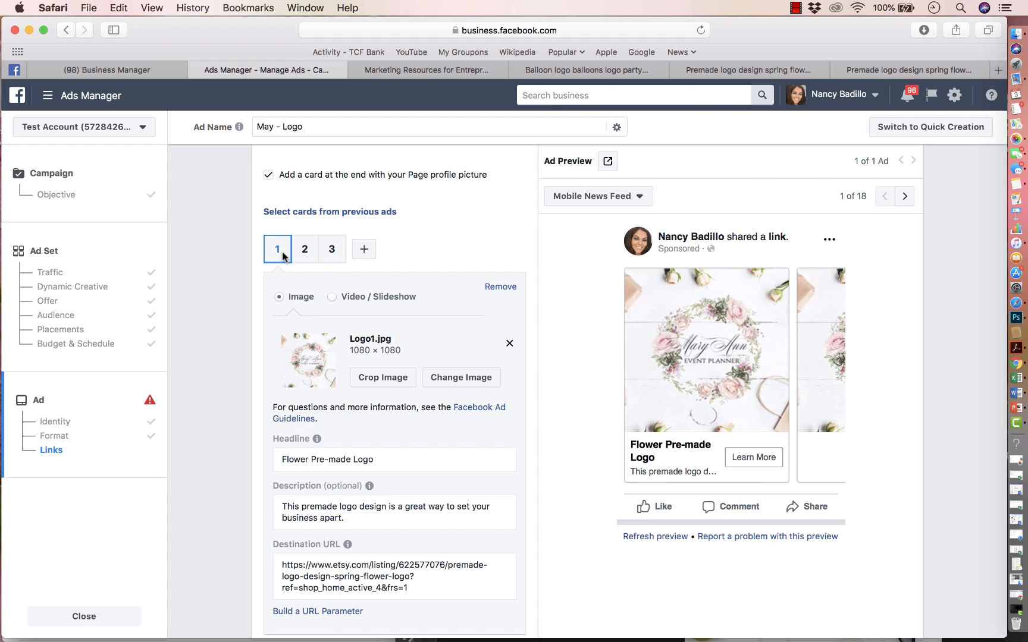
pyautogui.click(331, 298)
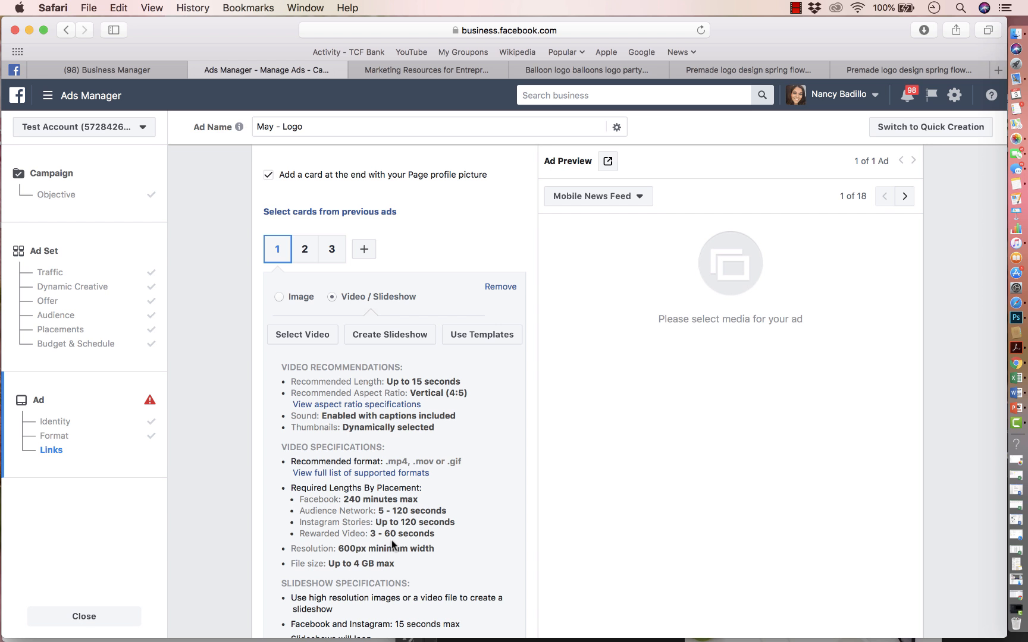
pyautogui.click(278, 298)
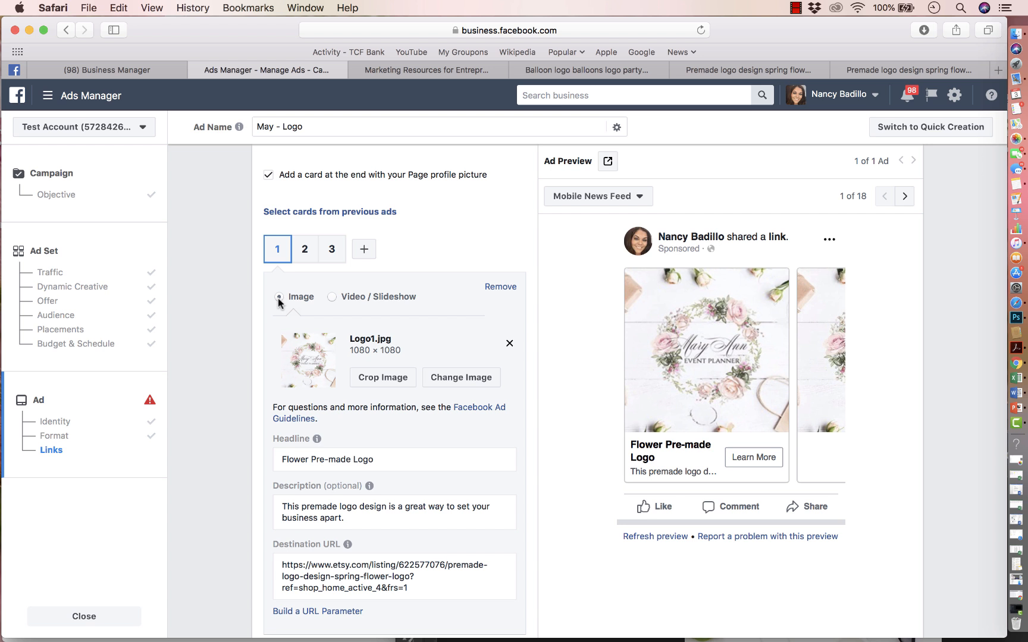
# Step: Upload Logo2.jpg from the Desktop and use it as the second carousel card's image
pyautogui.click(304, 257)
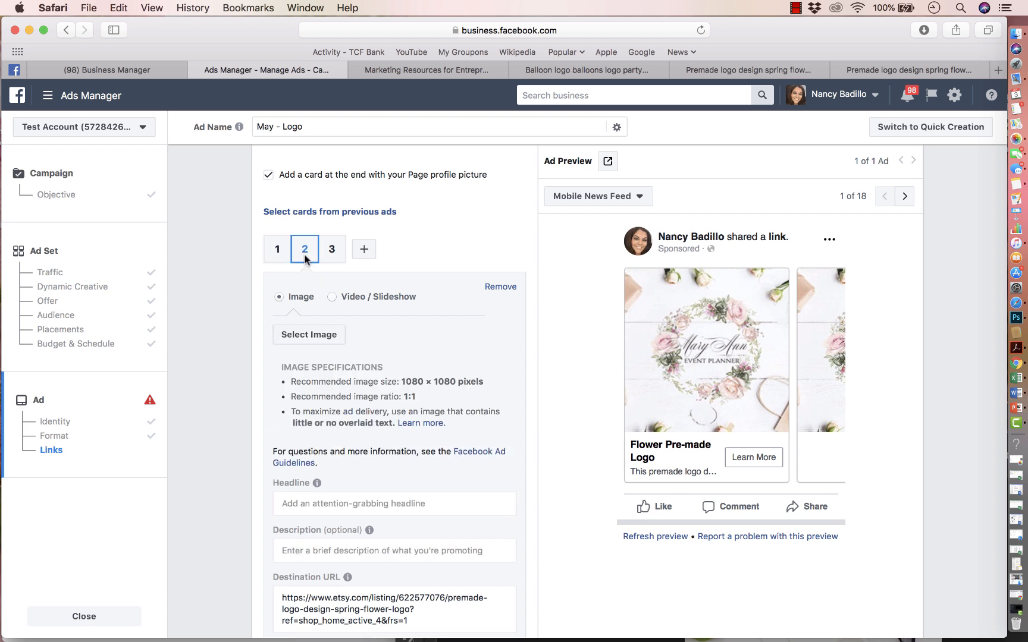
pyautogui.click(328, 334)
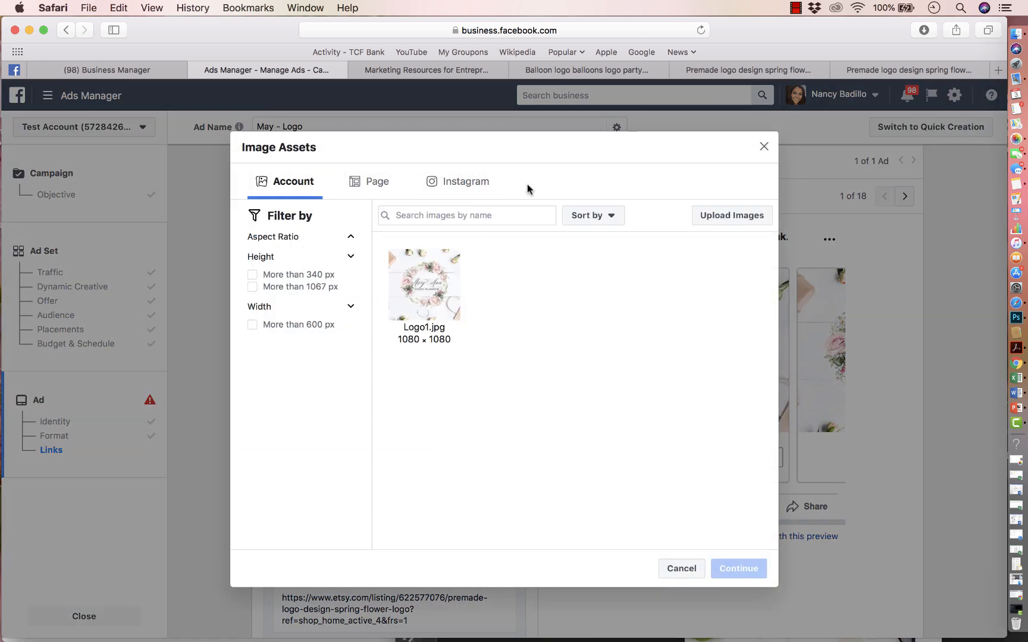
pyautogui.click(699, 214)
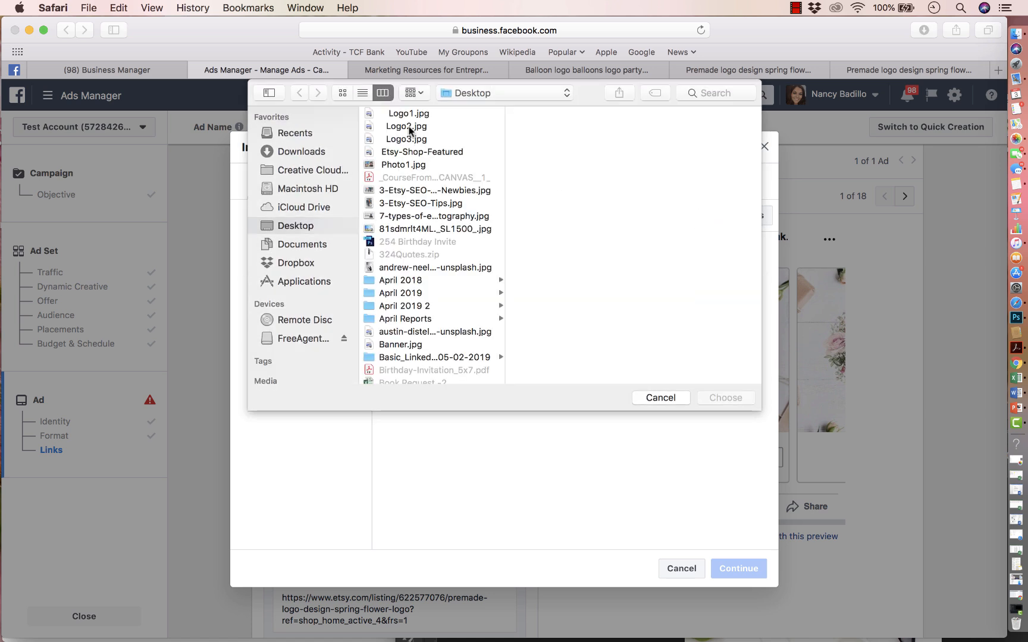
pyautogui.click(407, 126)
pyautogui.click(725, 398)
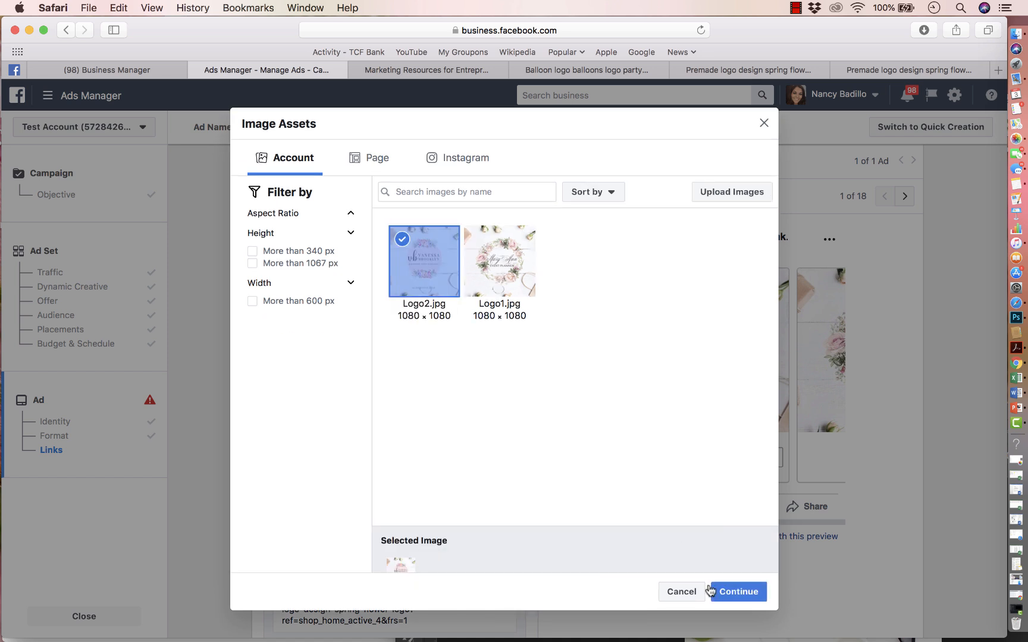
pyautogui.click(731, 588)
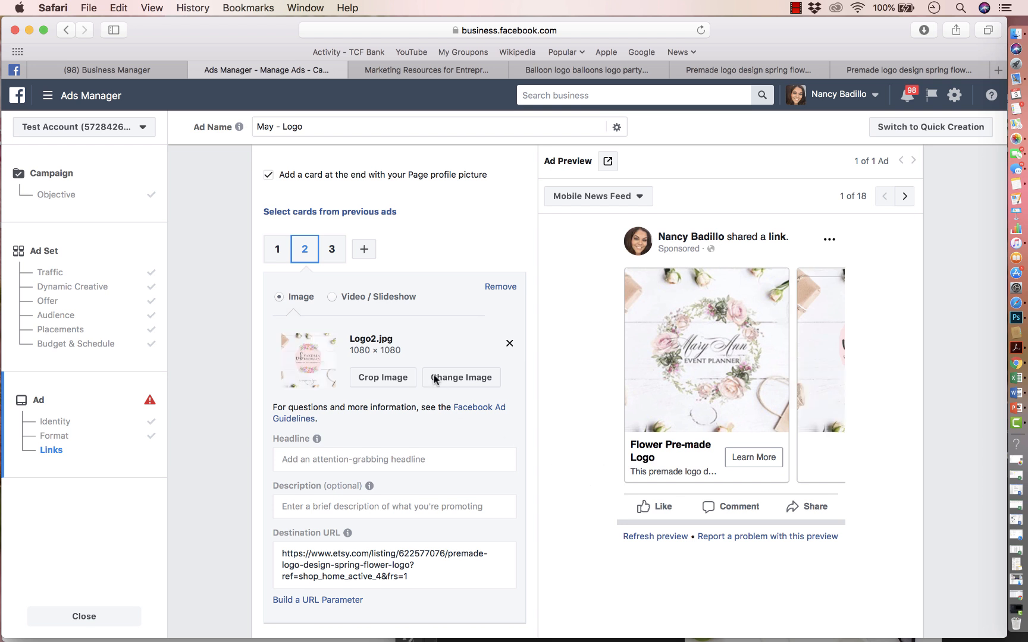
# Step: Preview the ad as Desktop News Feed and advance the carousel to the second card
pyautogui.click(368, 461)
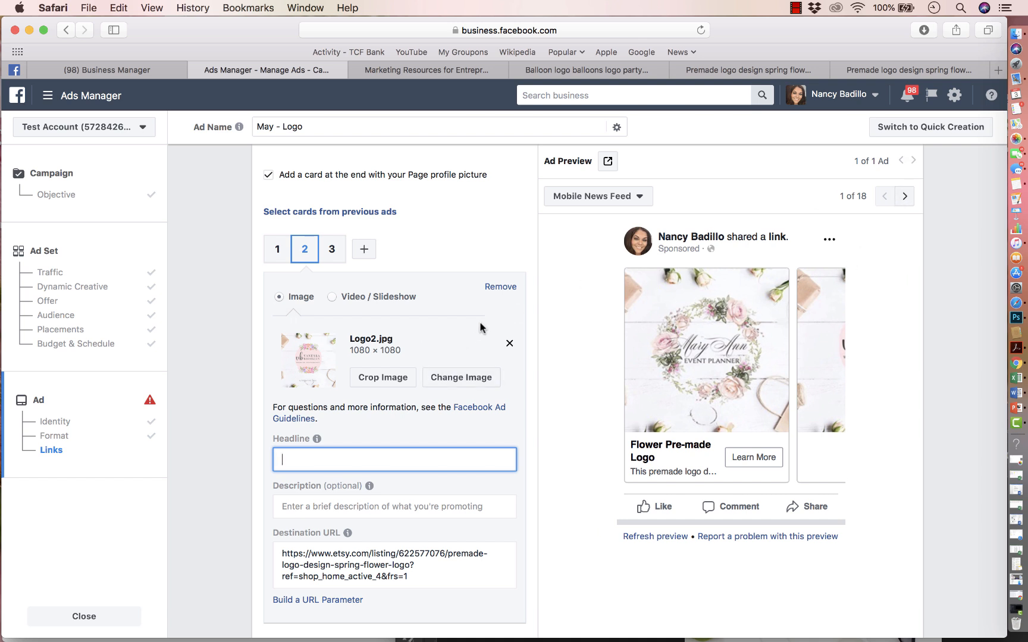
pyautogui.click(821, 355)
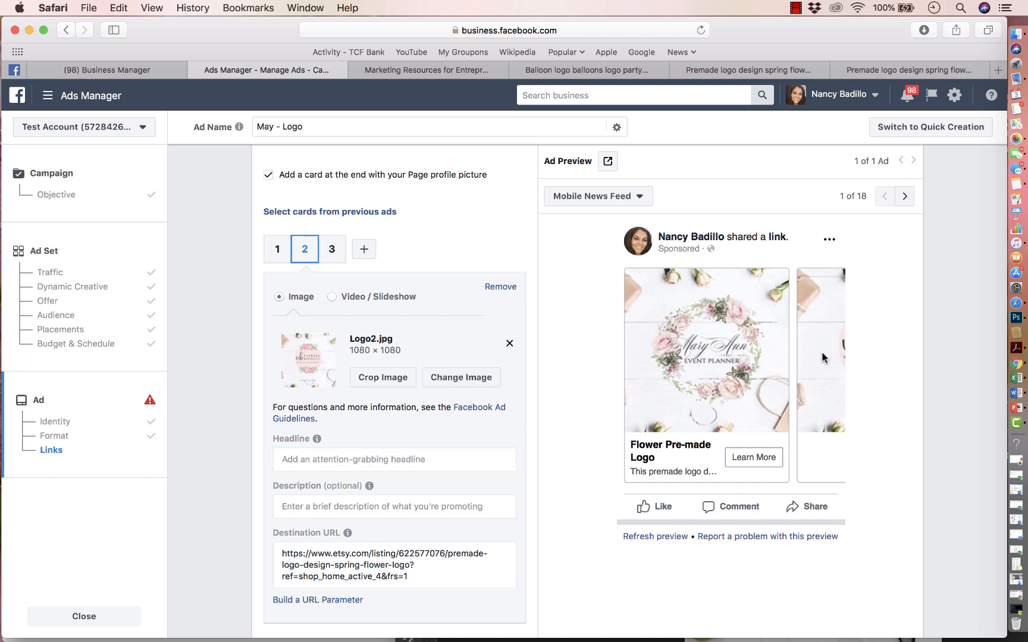
pyautogui.click(905, 197)
pyautogui.click(894, 392)
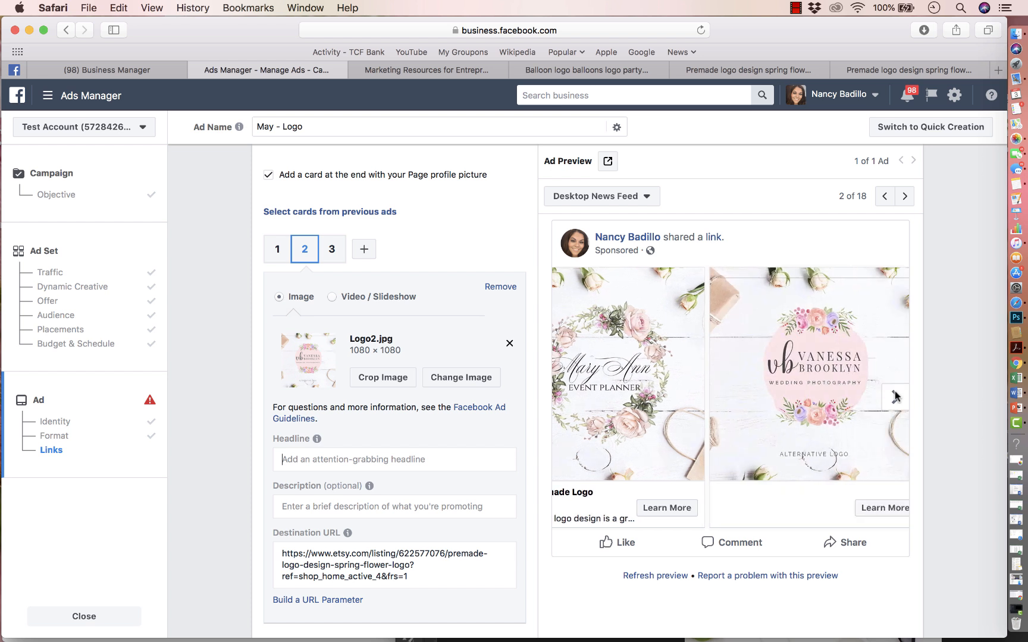
# Step: Give the second carousel card the headline "Wedding Pre-made Logo" and the description "Get this beautiful pre-made logo customize for any business."
pyautogui.click(347, 458)
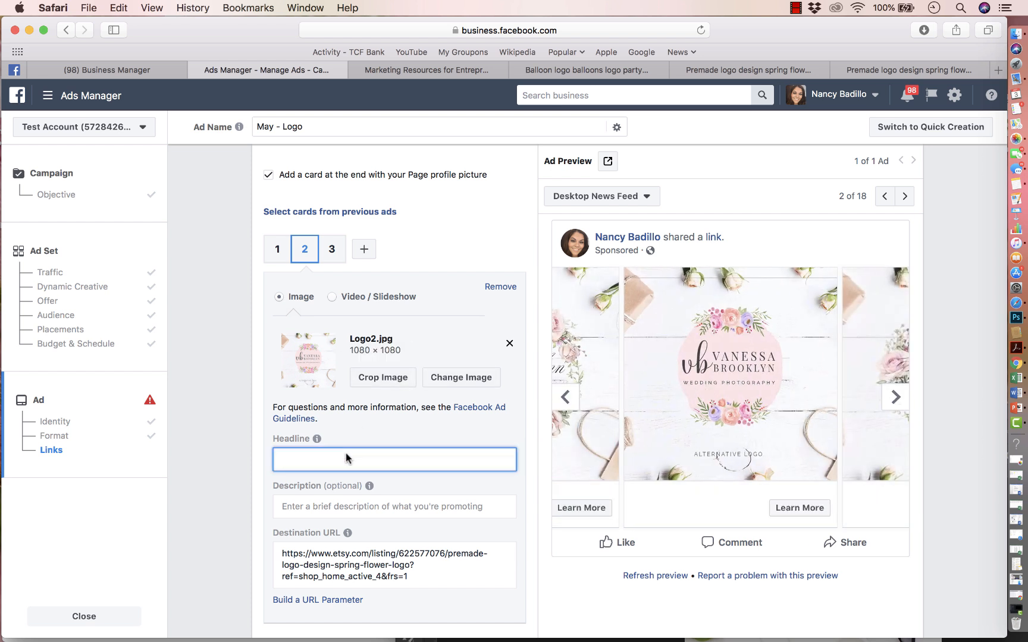
pyautogui.write('Wedding Pre-made Logo')
pyautogui.click(332, 508)
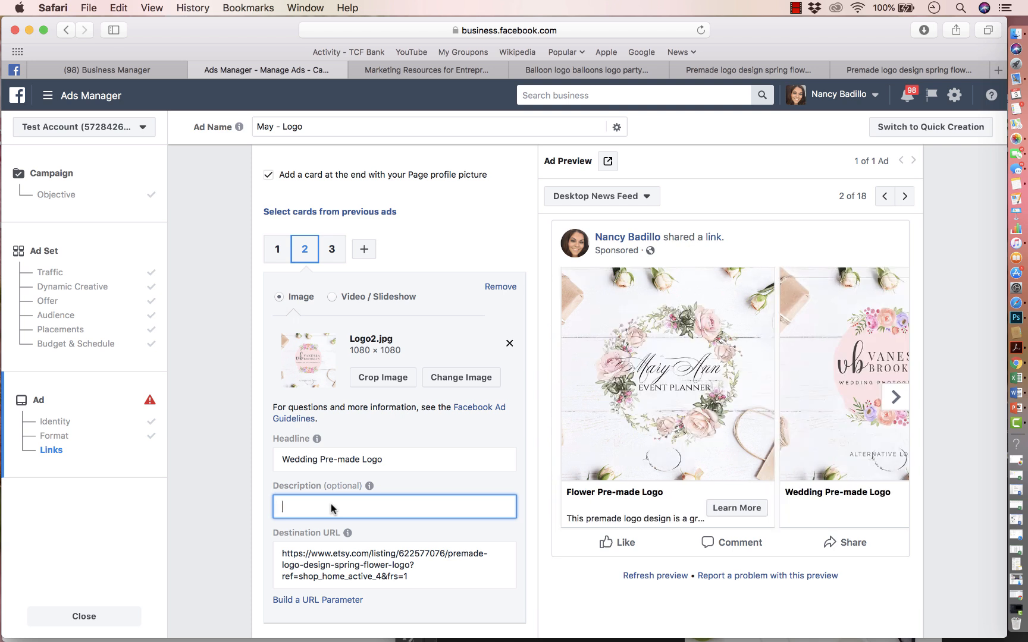
pyautogui.write('Bea')
pyautogui.press('BackSpace')
pyautogui.press('BackSpace')
pyautogui.press('BackSpace')
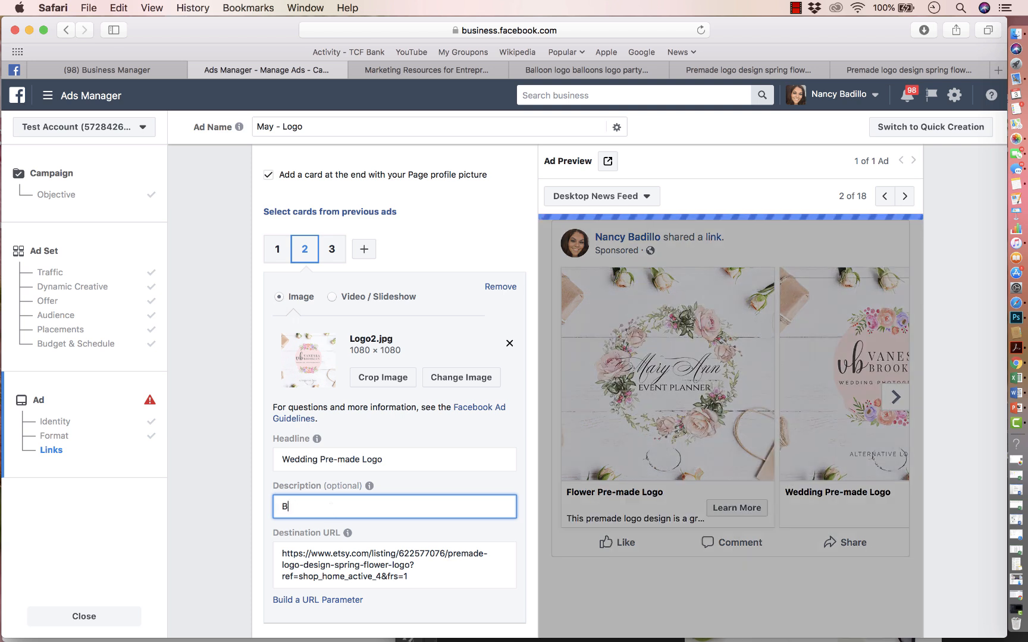
pyautogui.write('Get this beaut')
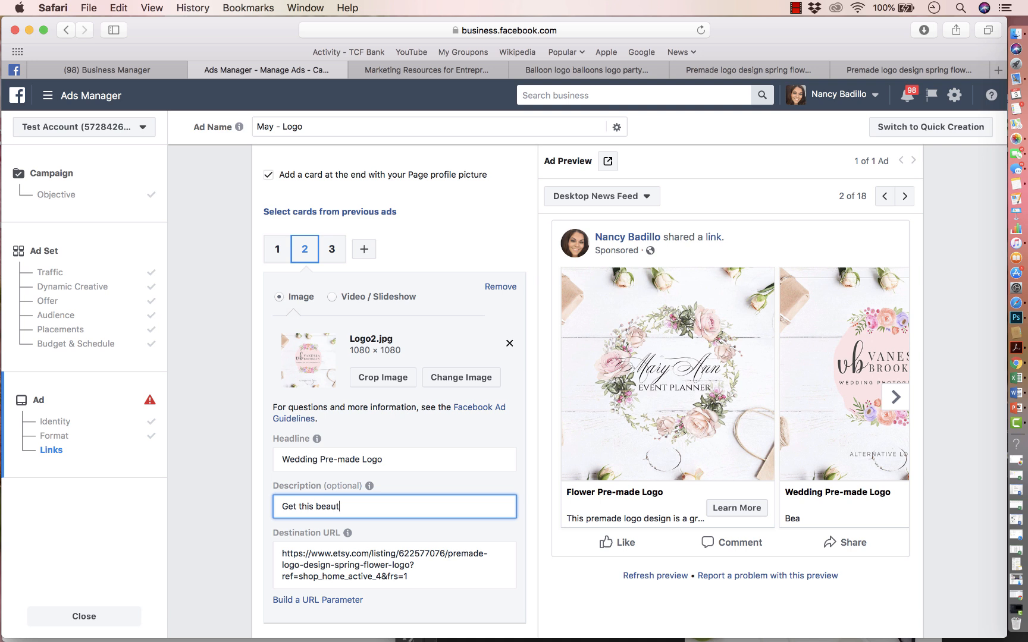
pyautogui.write('iful pre-made logo customize')
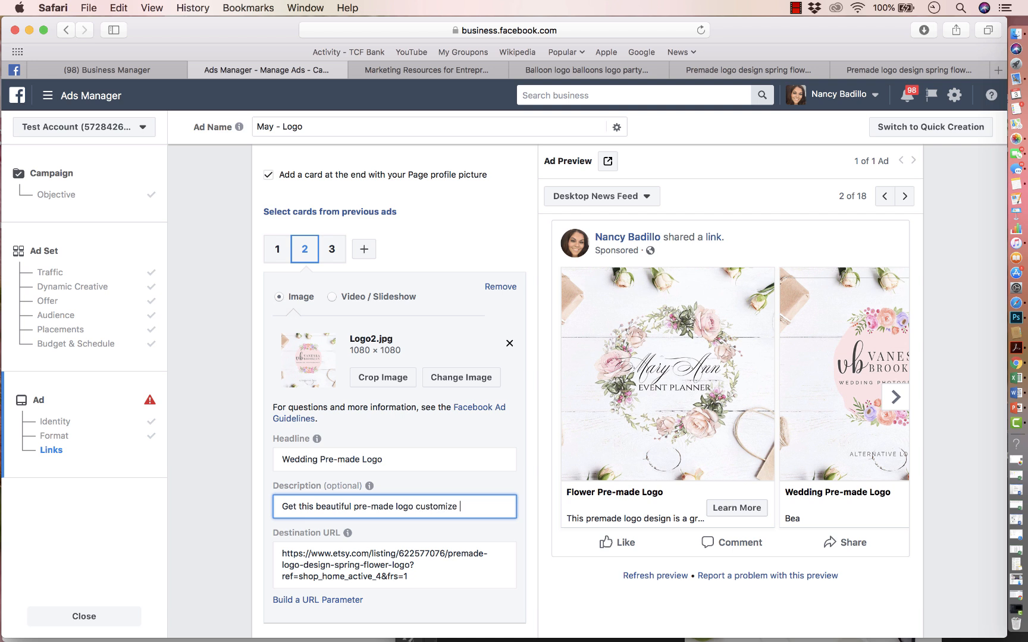
pyautogui.write(' for any business.')
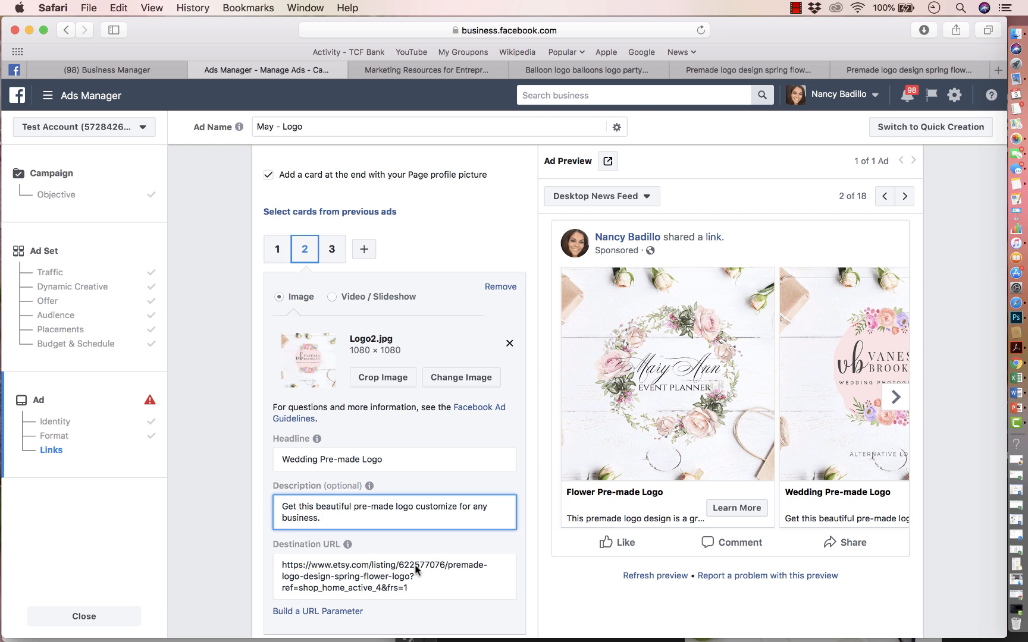
# Step: Clear the second card's destination URL and copy the web address of the $17.00 Etsy spring flower logo listing
pyautogui.moveTo(368, 486)
pyautogui.scroll(-3, 342, 518)
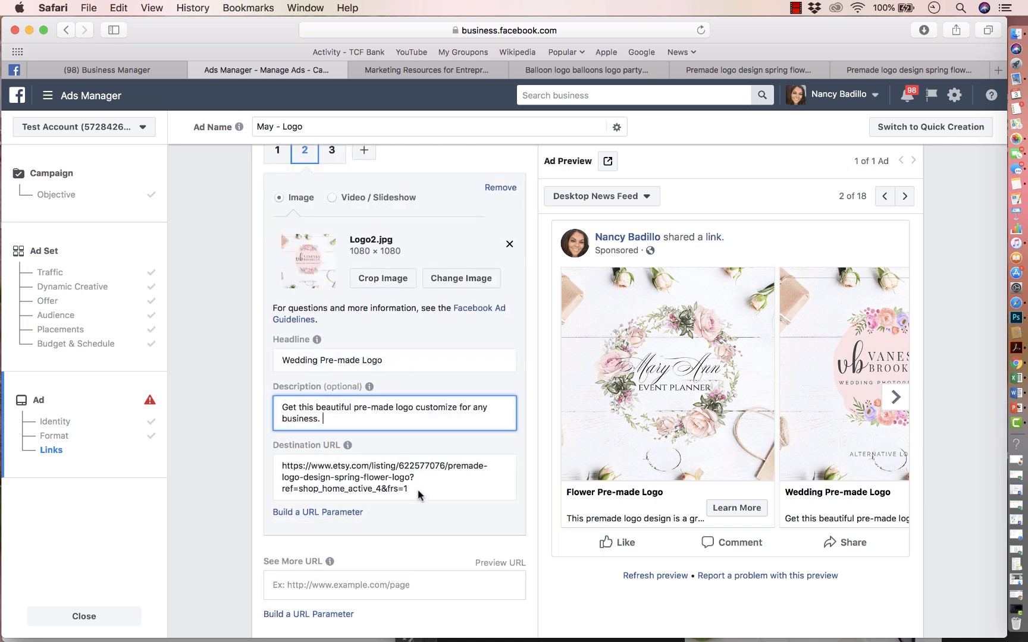
pyautogui.tripleClick(418, 461)
pyautogui.press('BackSpace')
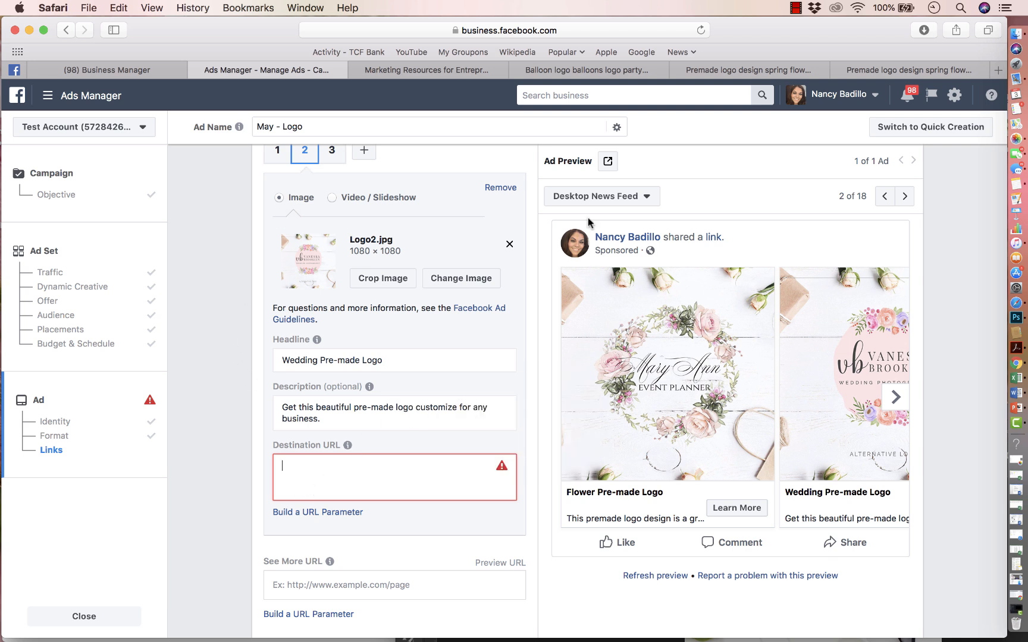
pyautogui.click(726, 69)
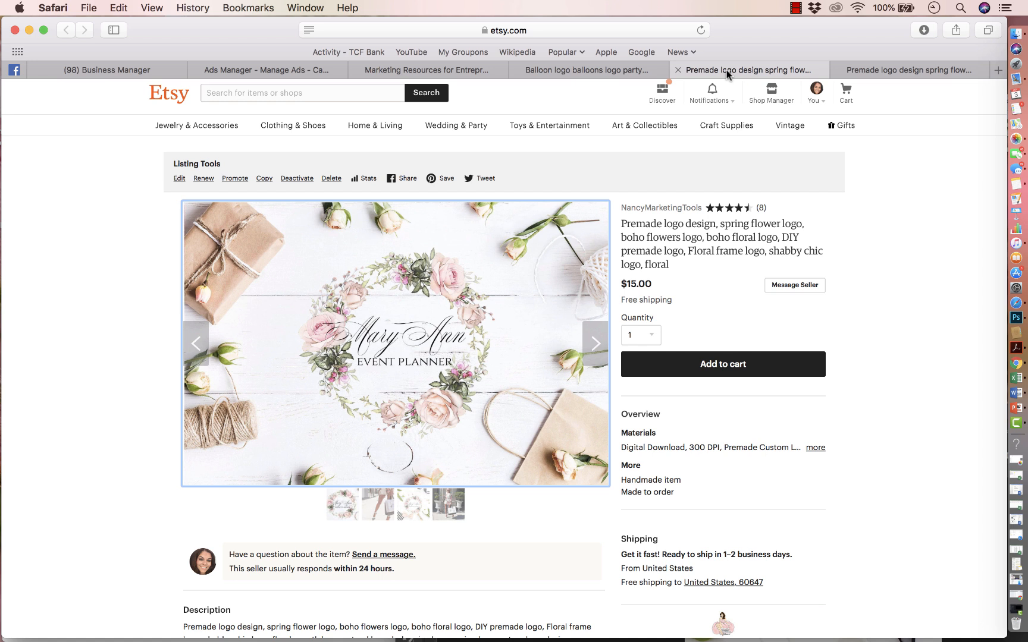
pyautogui.click(867, 66)
pyautogui.scroll(3, 548, 87)
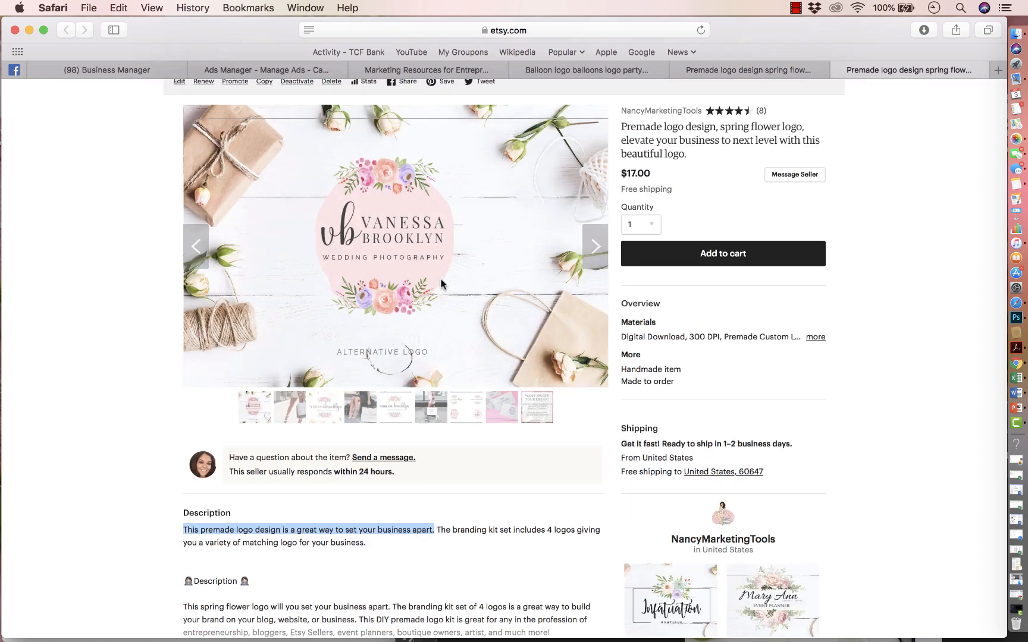
pyautogui.click(570, 33)
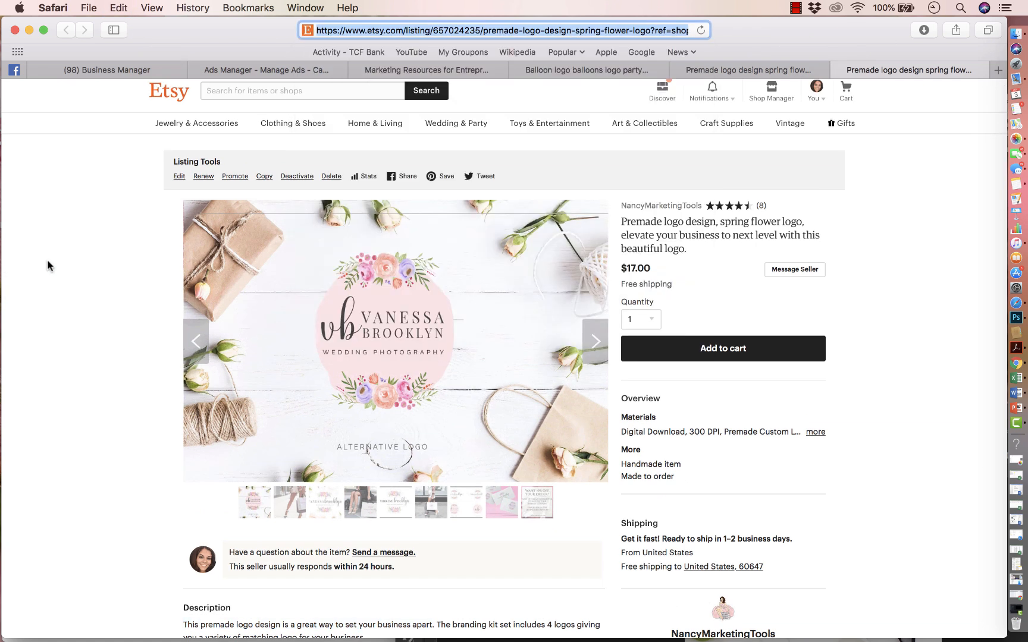
pyautogui.click(564, 69)
pyautogui.click(443, 71)
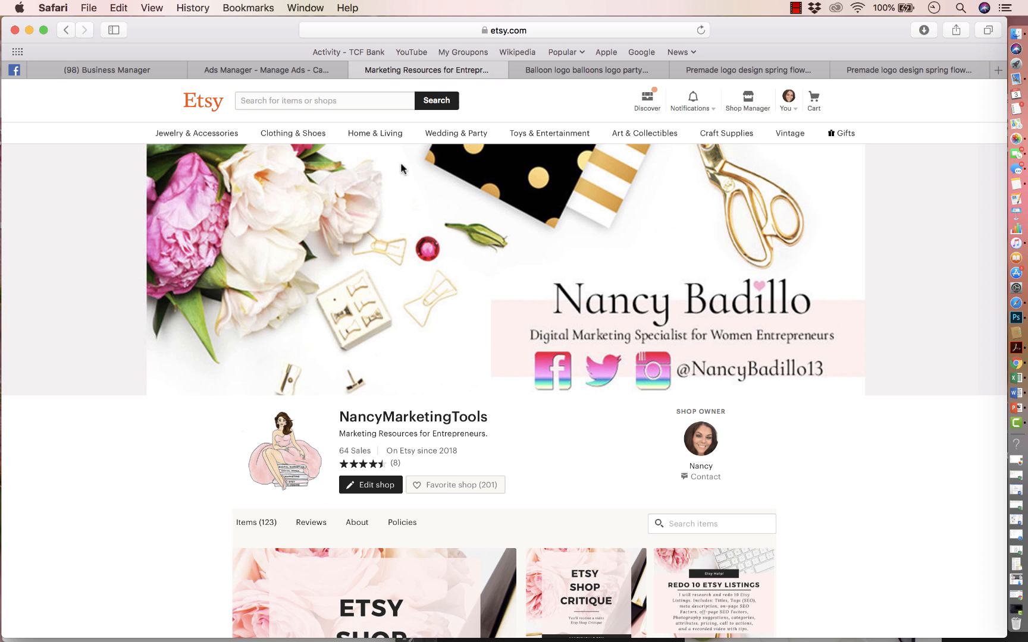
pyautogui.click(238, 70)
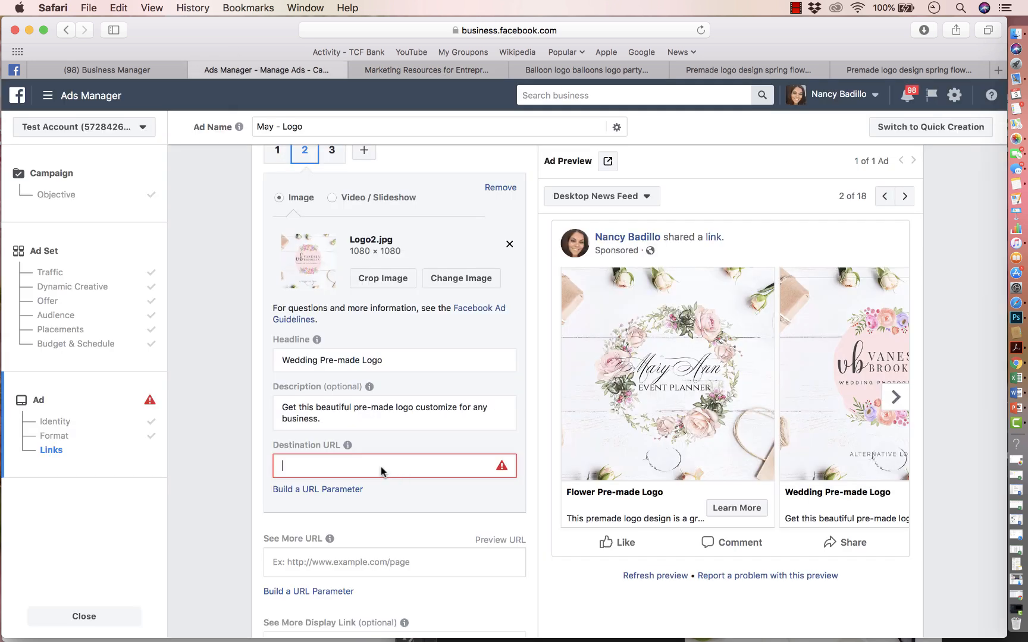
pyautogui.click(383, 468)
pyautogui.write('https://www.etsy.com/listing/657024235/premade-logo-design-spring-flower-logo?ref=shop_home_active_5&frs=1')
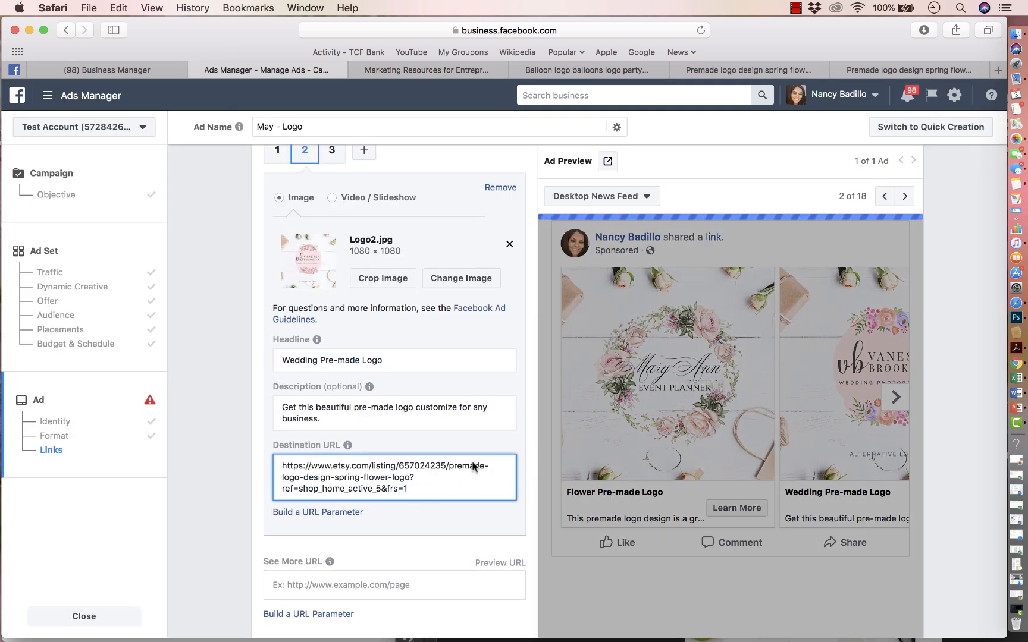
pyautogui.click(883, 71)
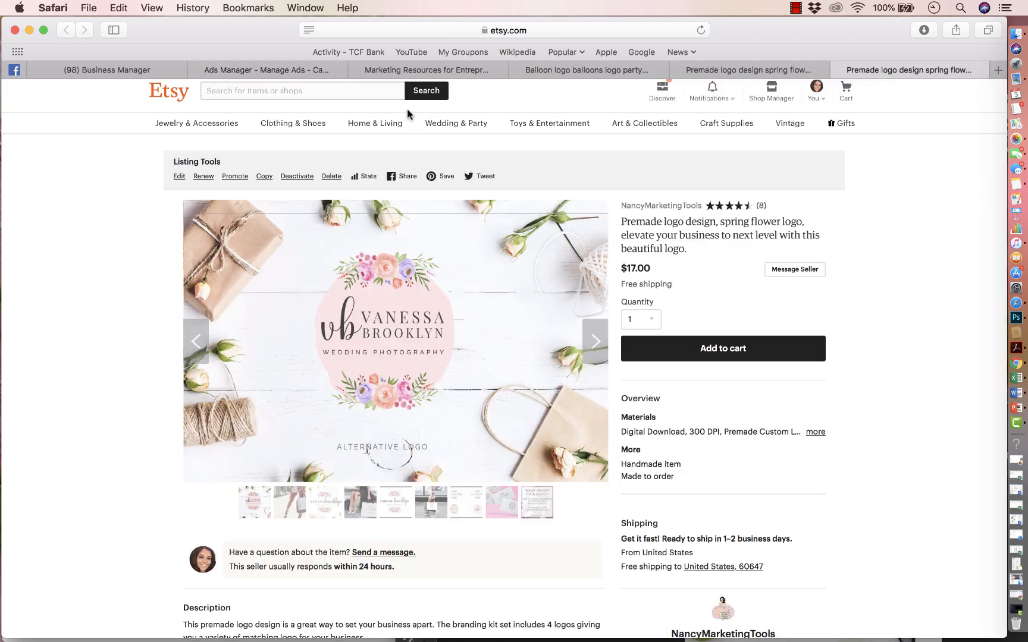
pyautogui.click(327, 69)
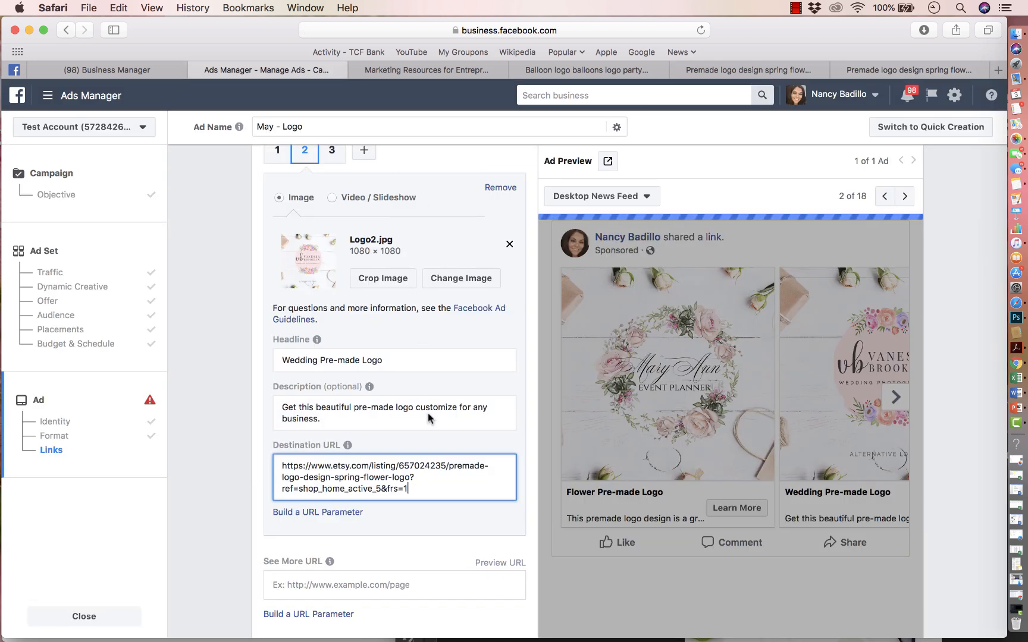
# Step: Upload Logo3.jpg from the Desktop and use it as the third carousel card's image
pyautogui.click(332, 216)
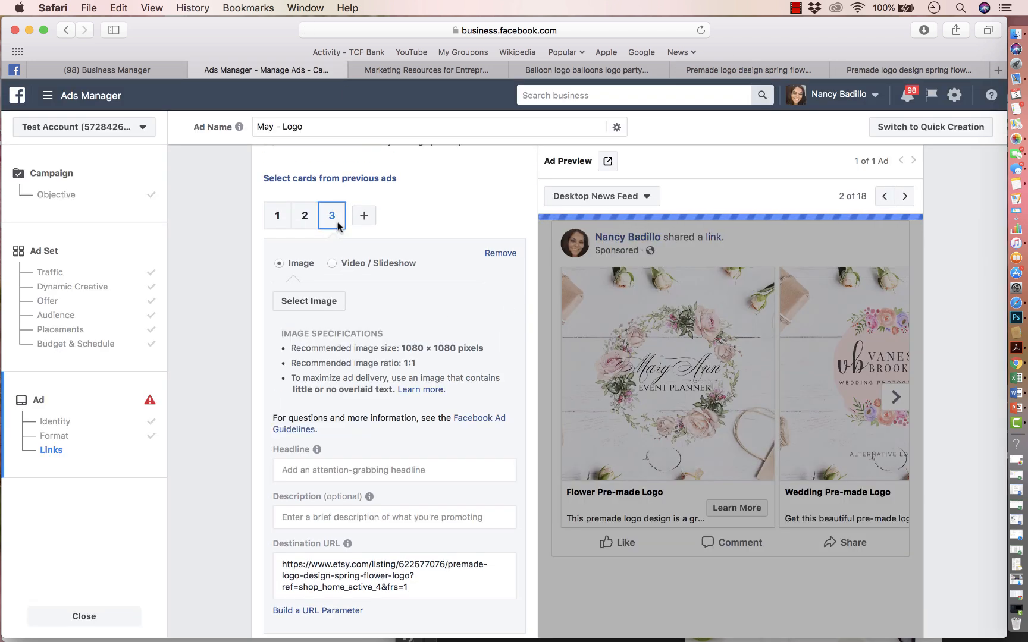
pyautogui.click(310, 301)
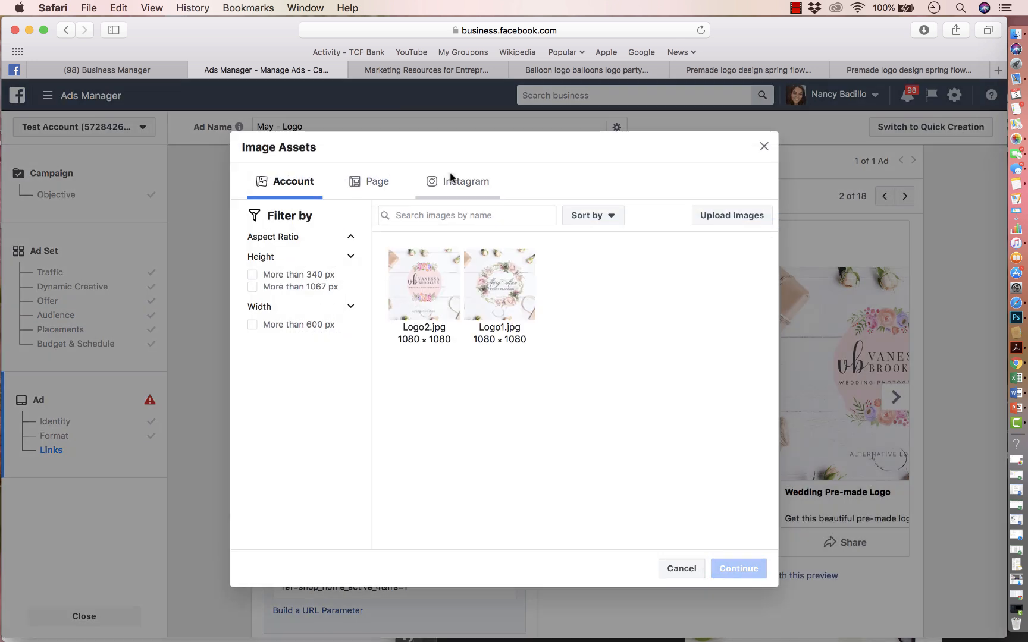
pyautogui.click(736, 216)
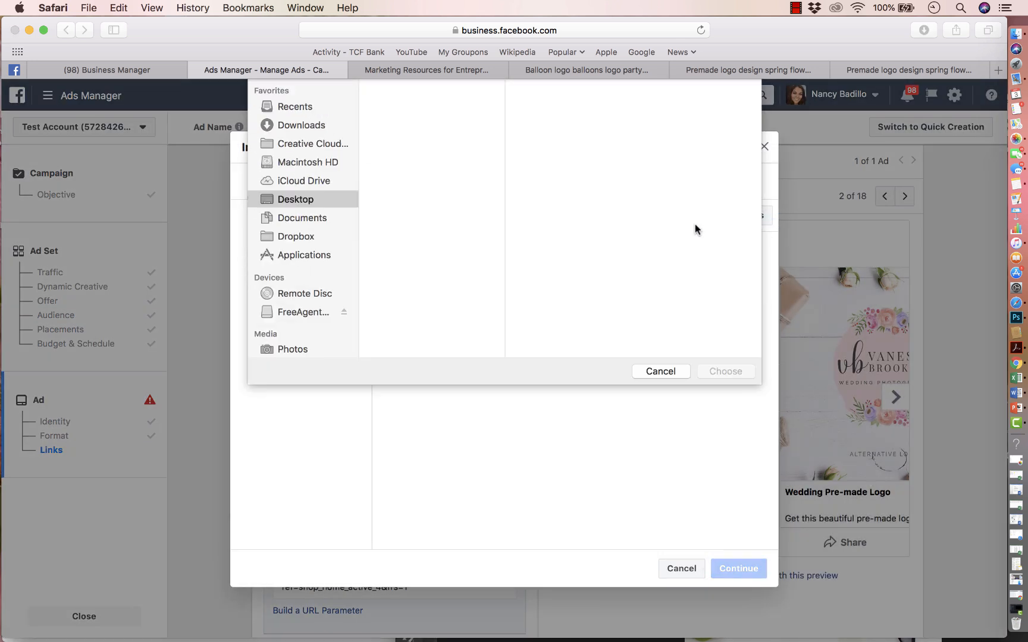
pyautogui.click(440, 139)
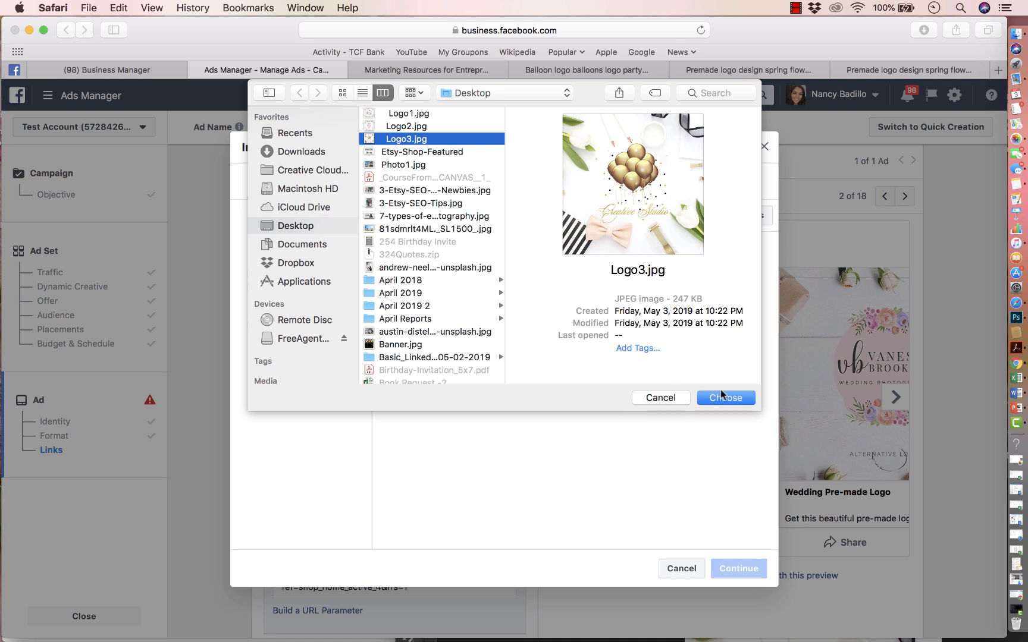
pyautogui.click(725, 397)
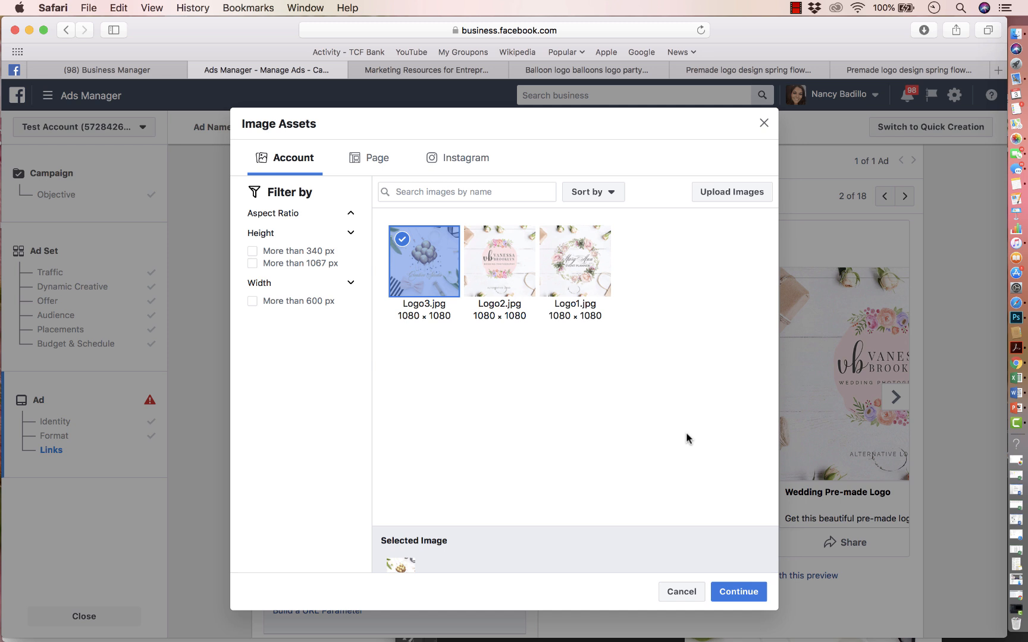
pyautogui.click(741, 591)
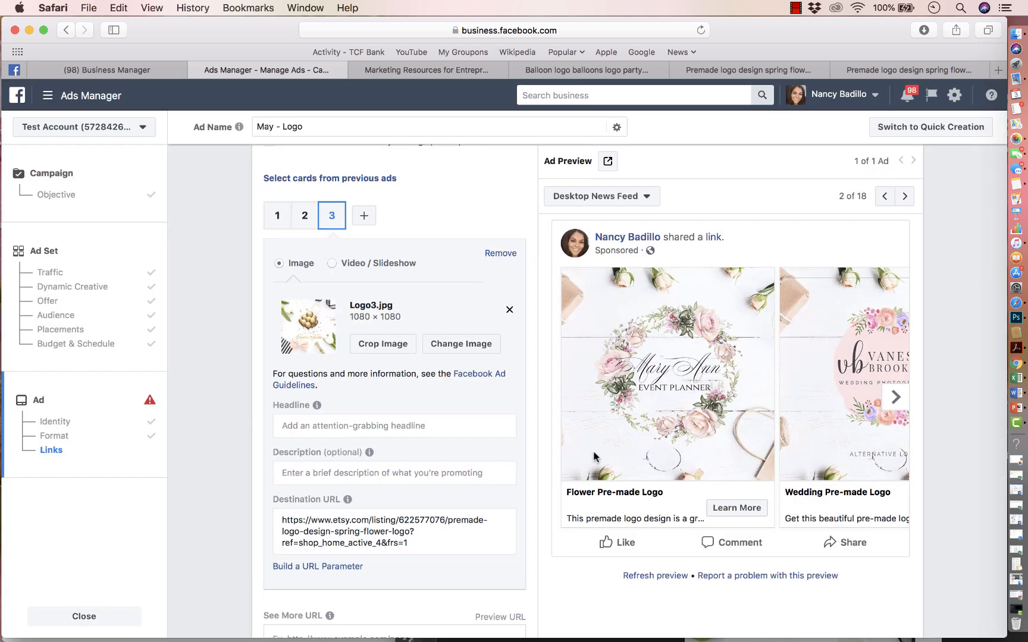
# Step: Set the third card's headline to "Balloon Pre-made Logo"
pyautogui.click(402, 428)
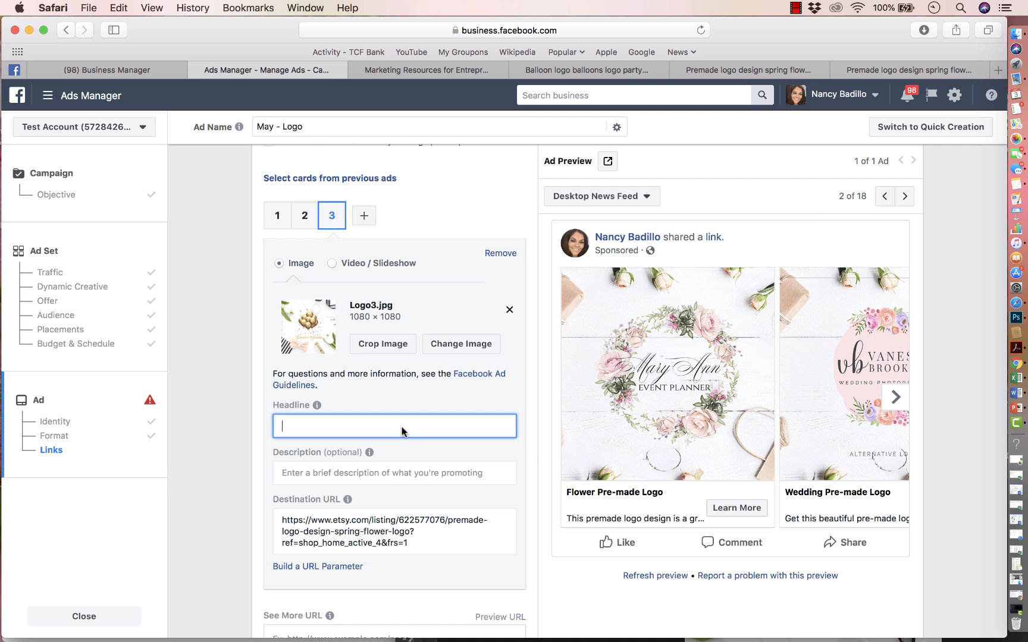
pyautogui.write('Balloon Pre-Made Logo')
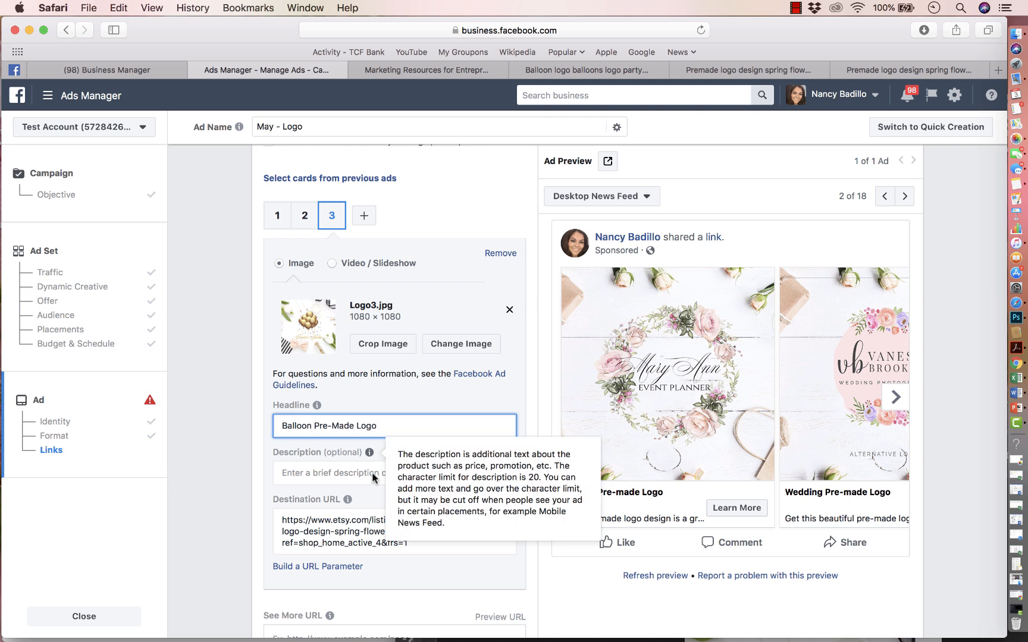
pyautogui.click(337, 426)
pyautogui.press('BackSpace')
pyautogui.write('m')
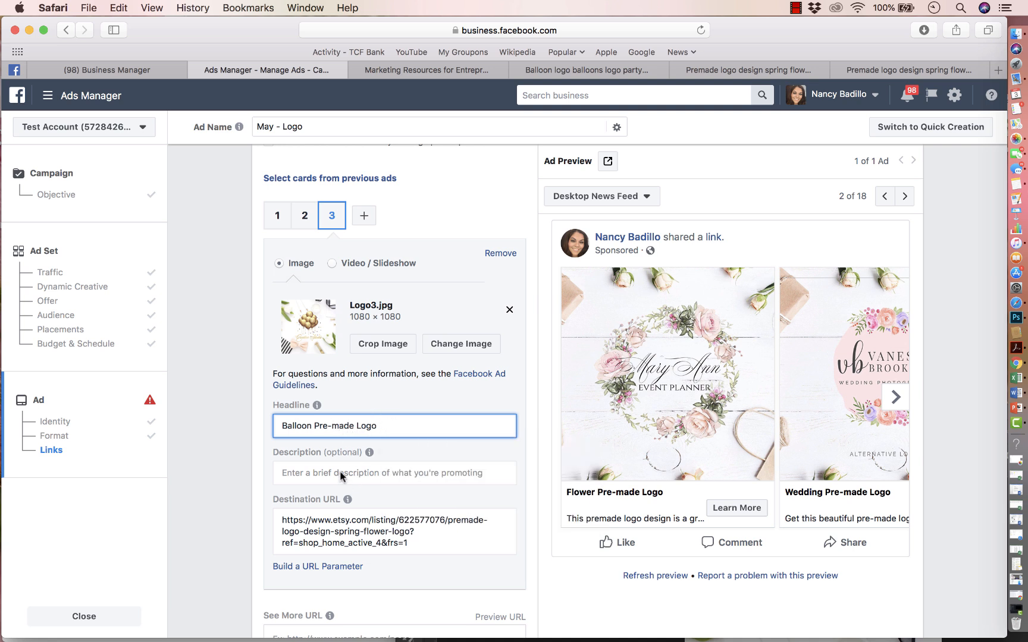
# Step: Enter "Buy this affordable logo to set your business apart." as the third card's description
pyautogui.click(342, 476)
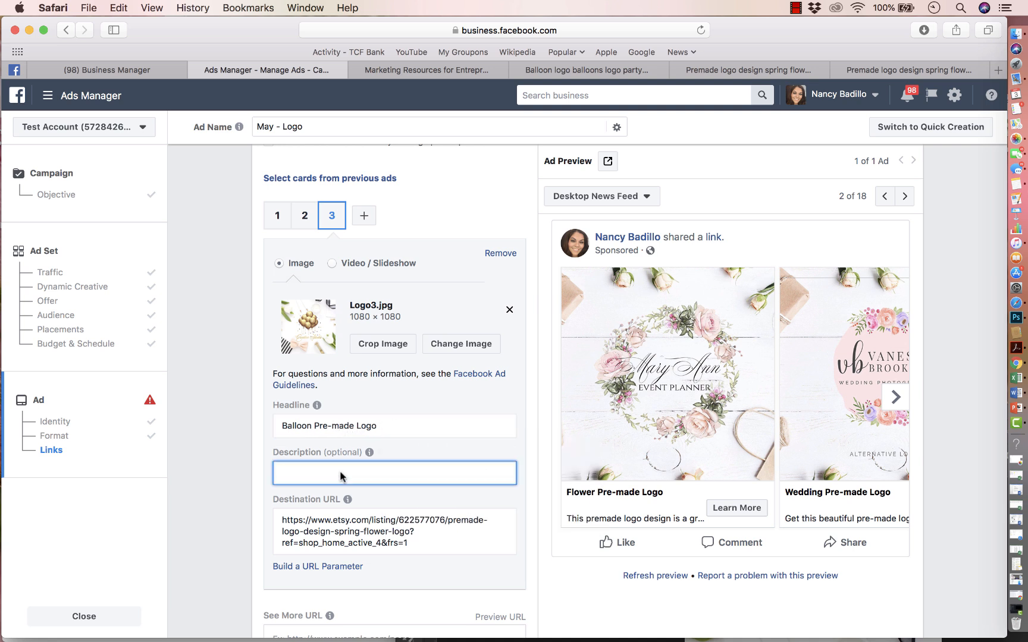
pyautogui.write('Buy thus')
pyautogui.press('BackSpace')
pyautogui.press('BackSpace')
pyautogui.write('hi')
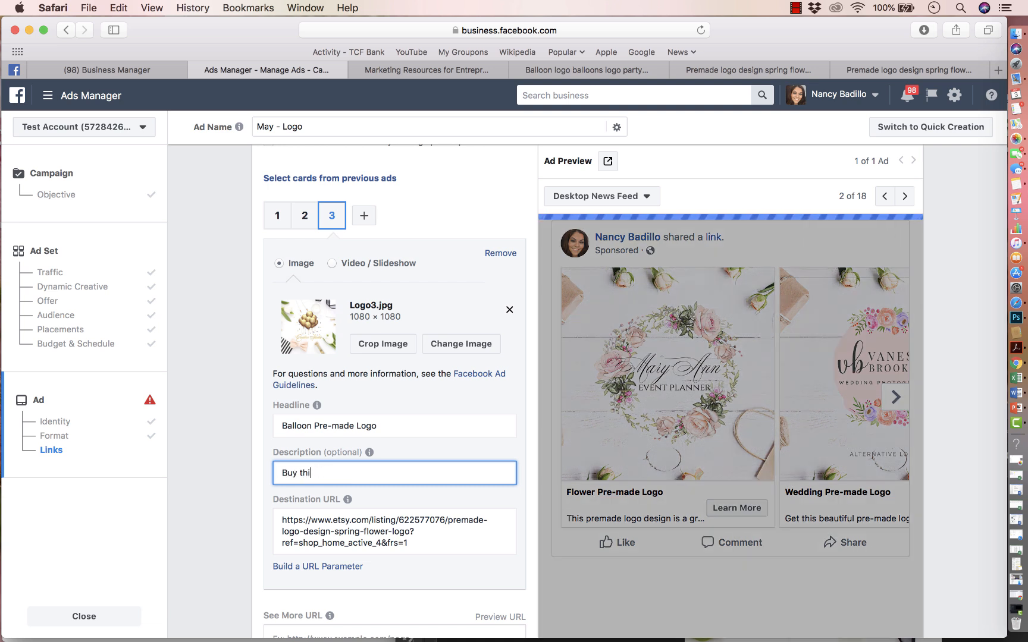
pyautogui.write('s affor')
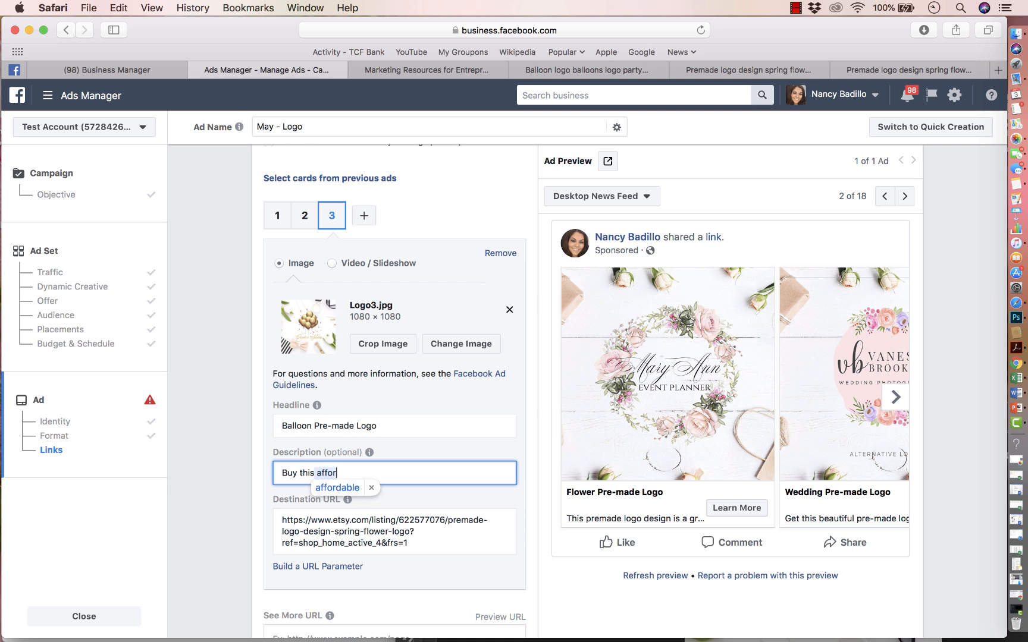
pyautogui.write('dable logo')
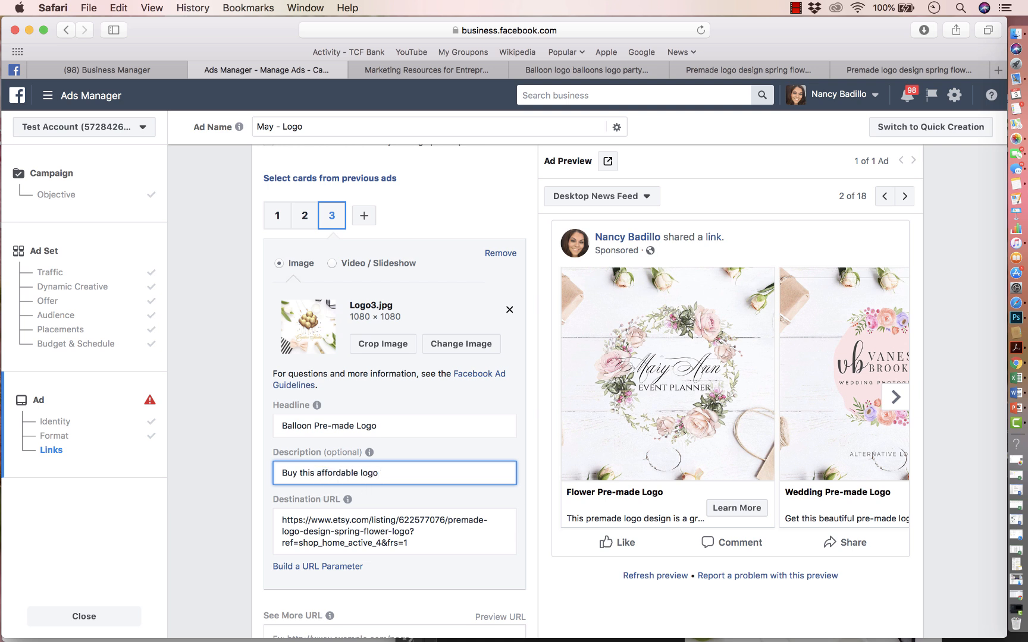
pyautogui.write(' for y')
pyautogui.write('o se')
pyautogui.write('t your business apart.')
pyautogui.click(418, 549)
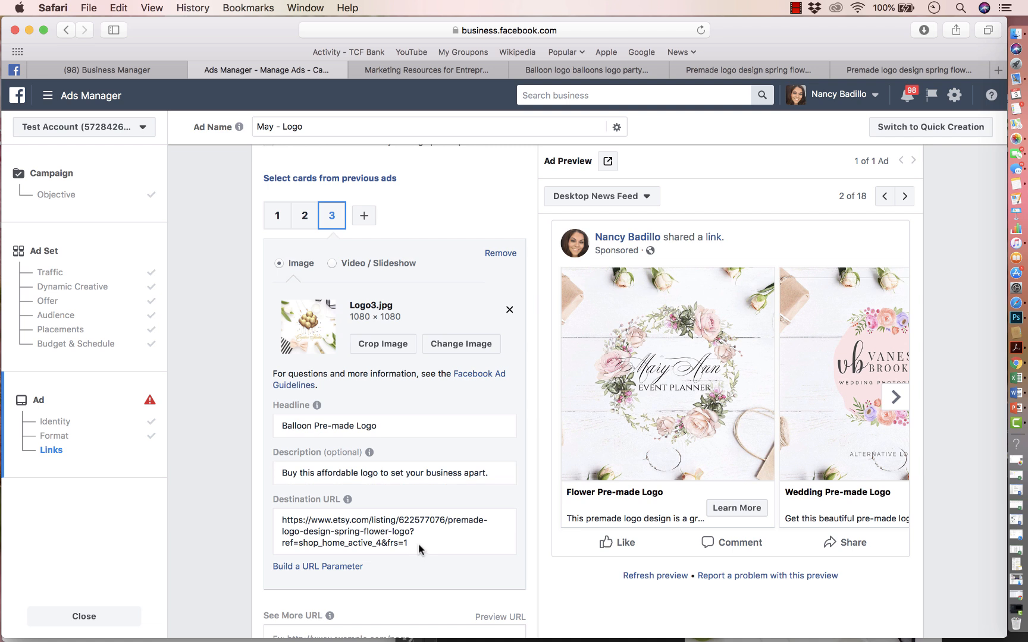
pyautogui.press('super+a')
pyautogui.press('BackSpace')
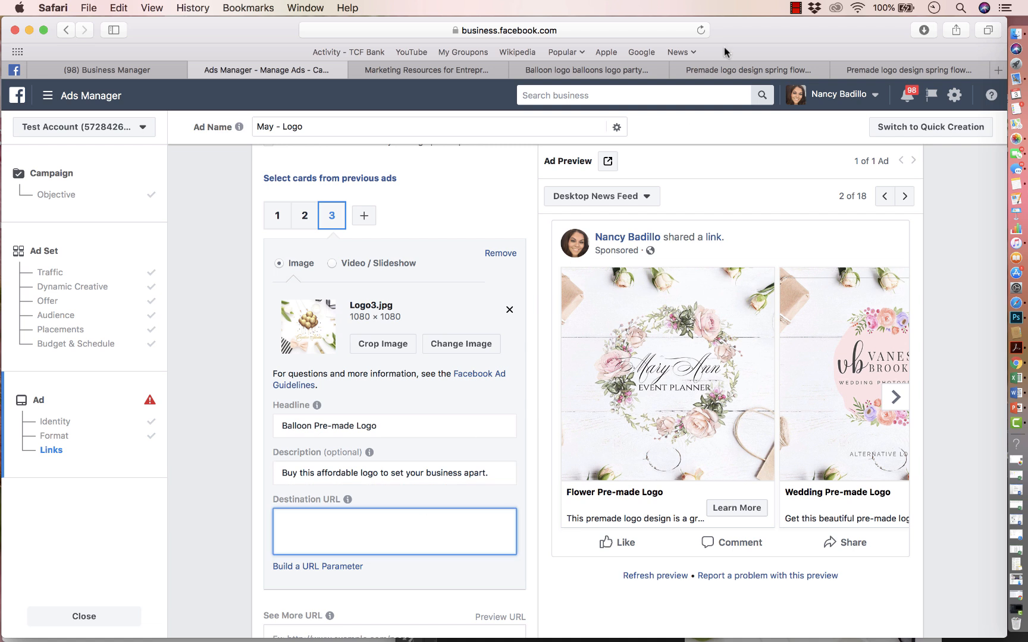
pyautogui.click(800, 66)
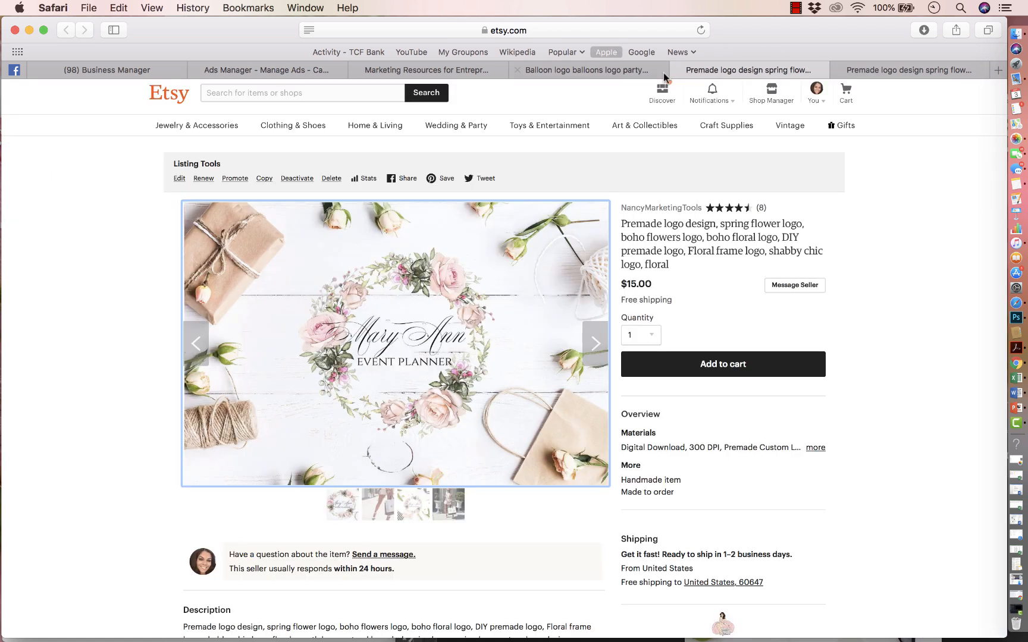
pyautogui.click(587, 70)
pyautogui.click(586, 30)
pyautogui.press('super+c')
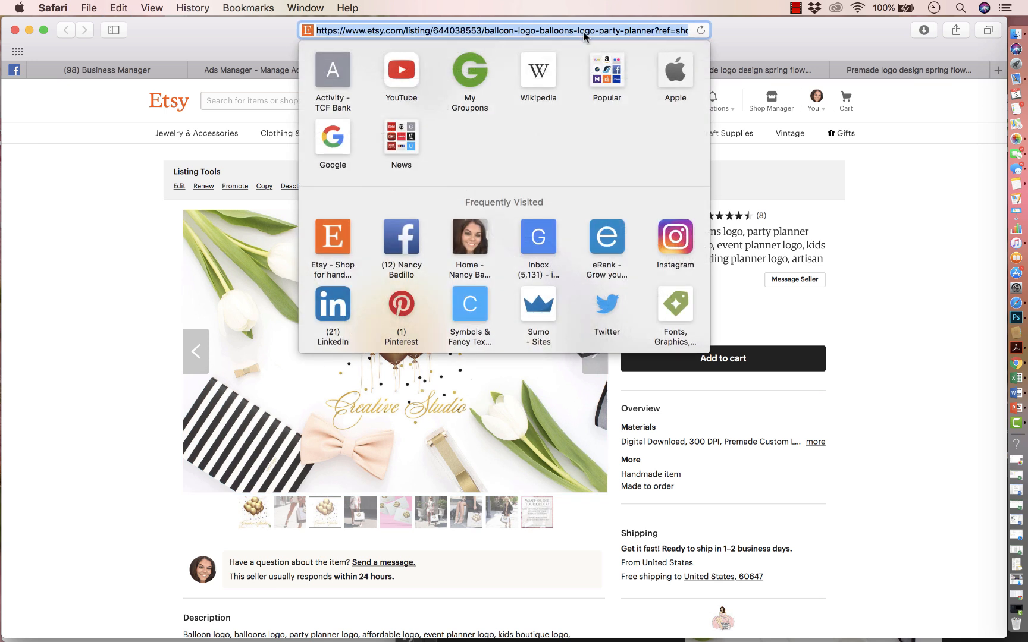
pyautogui.click(55, 245)
pyautogui.click(277, 70)
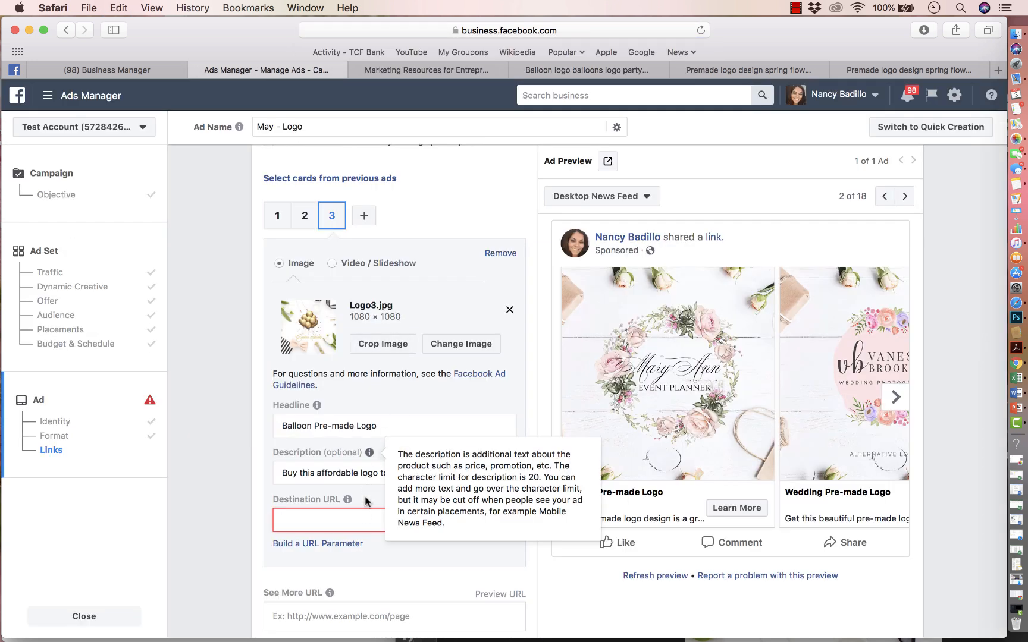
pyautogui.press('super+v')
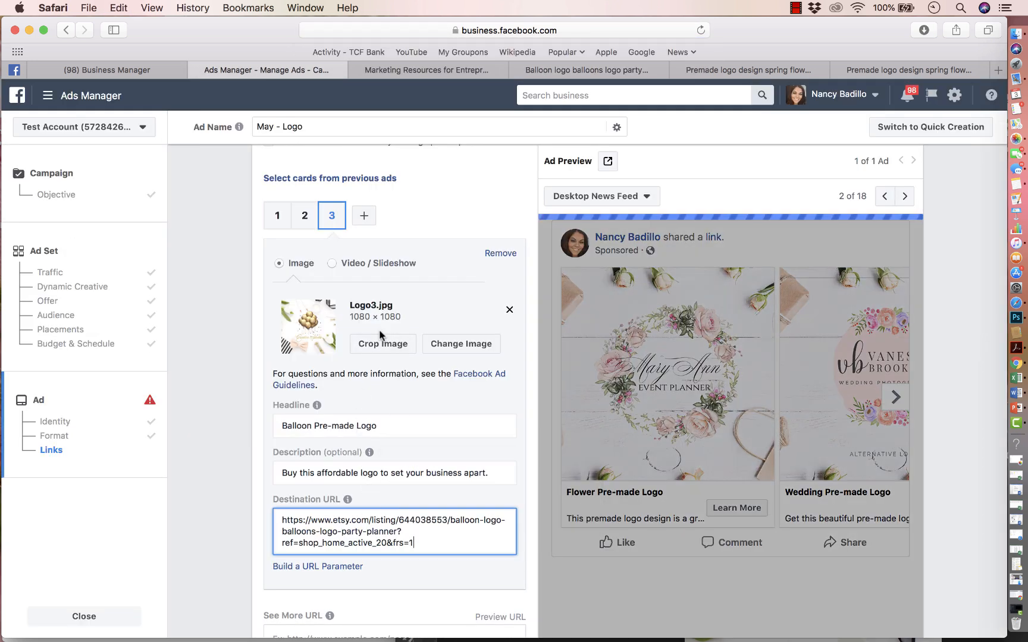
# Step: Enter "View our collection of affordable pre-made logo designs to set your business apart. Click to shop now!" as the ad's main text
pyautogui.scroll(5, 341, 383)
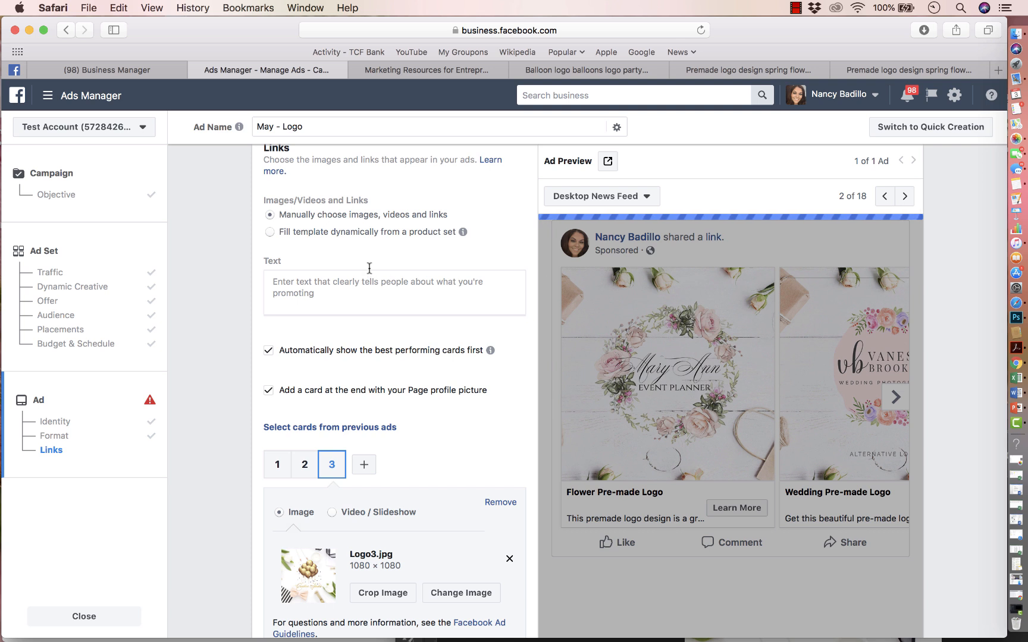
pyautogui.click(331, 293)
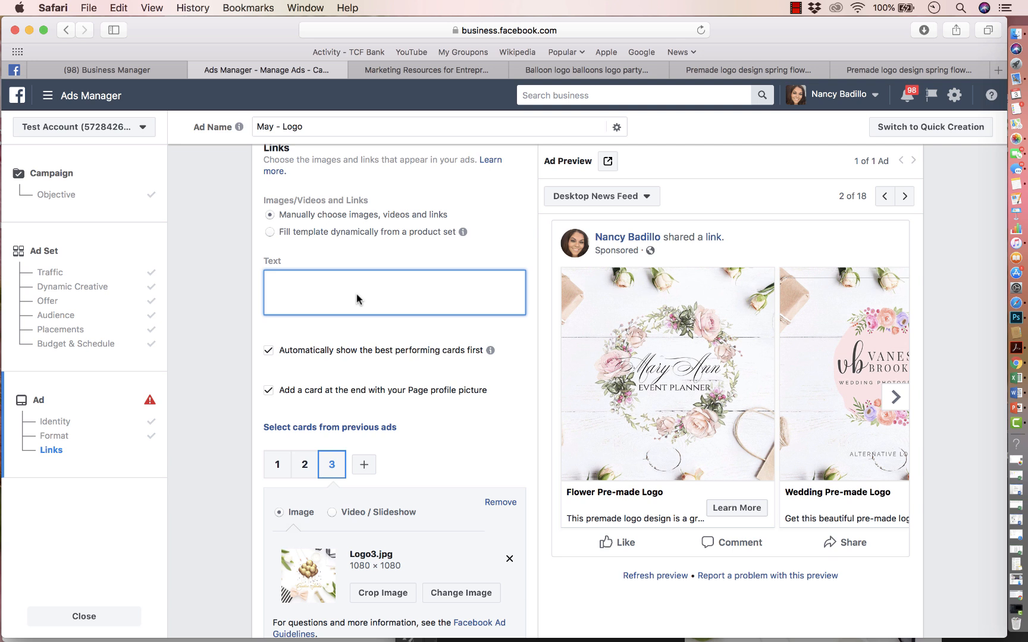
pyautogui.write('Find affordable')
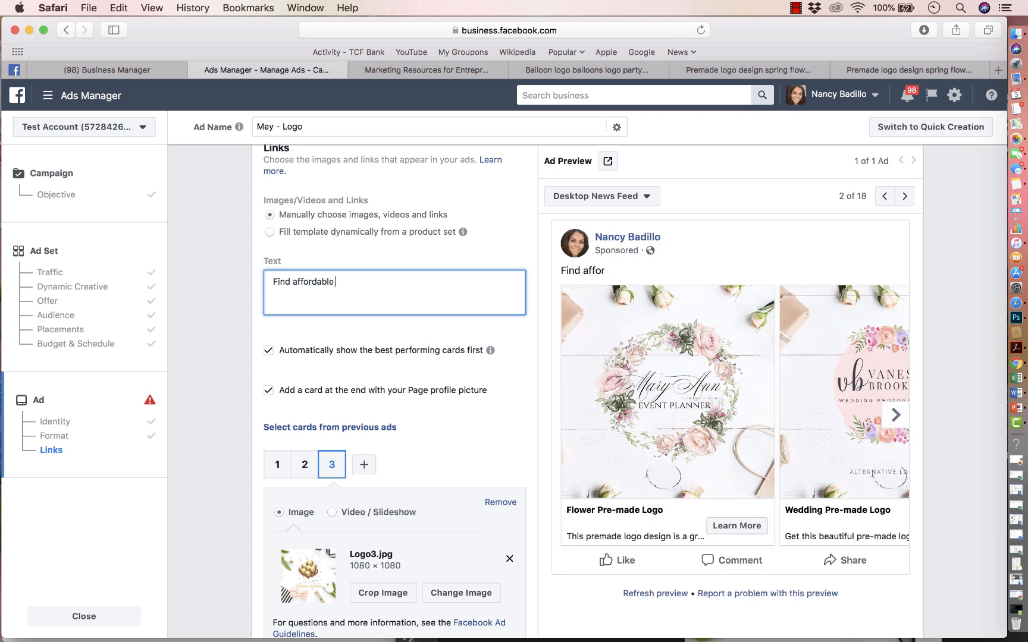
pyautogui.press('BackSpace')
pyautogui.press('BackSpace')
pyautogui.press('BackSpace')
pyautogui.press('BackSpace')
pyautogui.press('BackSpace')
pyautogui.press('BackSpace')
pyautogui.press('BackSpace')
pyautogui.press('BackSpace')
pyautogui.write('ove')
pyautogui.press('BackSpace')
pyautogui.press('BackSpace')
pyautogui.press('BackSpace')
pyautogui.press('BackSpace')
pyautogui.press('BackSpace')
pyautogui.press('BackSpace')
pyautogui.press('BackSpace')
pyautogui.write('Vie')
pyautogui.press('BackSpace')
pyautogui.write('View our collection of affordable ')
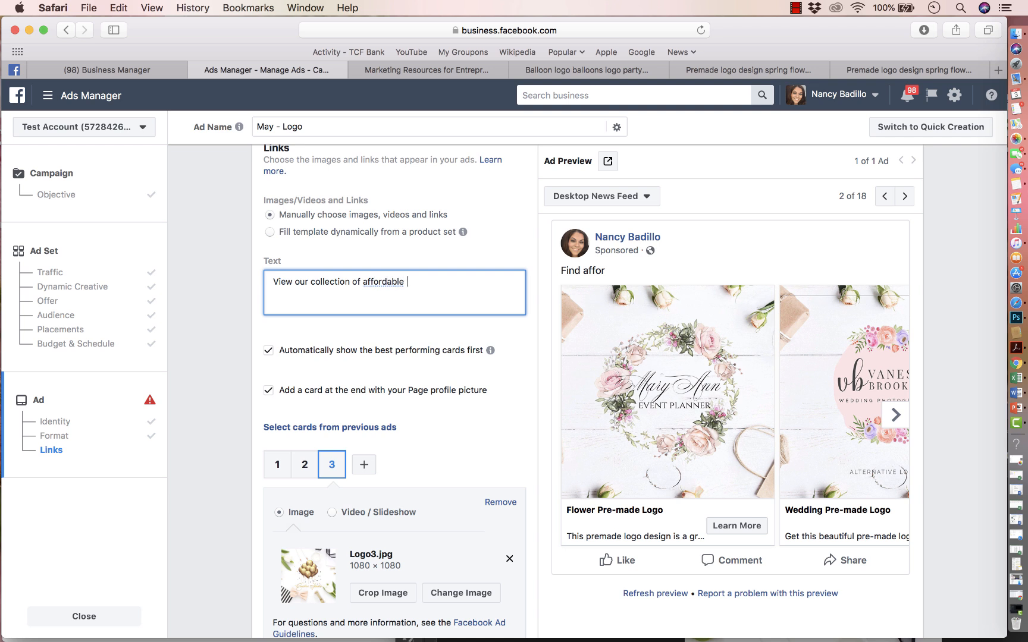
pyautogui.write('pr-m')
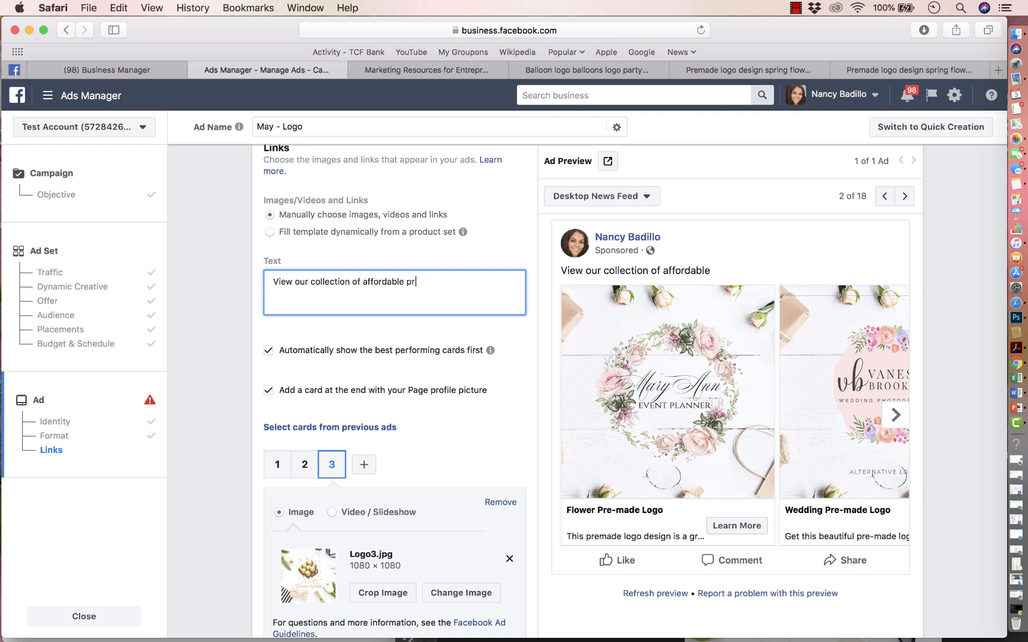
pyautogui.press('BackSpace')
pyautogui.press('BackSpace')
pyautogui.write('e-made logo designs to se')
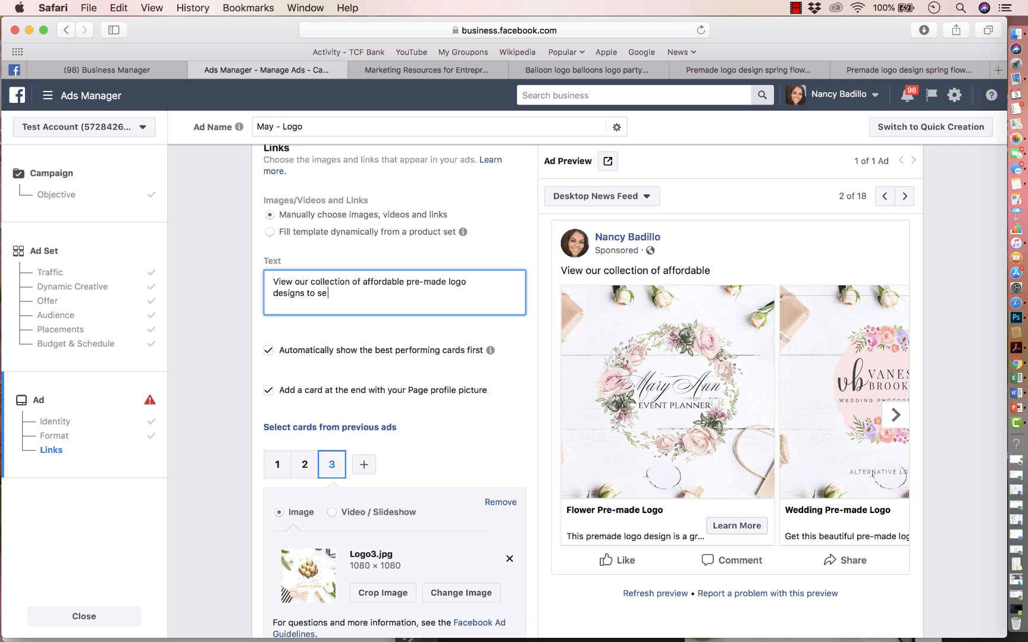
pyautogui.write('t your business par')
pyautogui.write('ts')
pyautogui.press('BackSpace')
pyautogui.press('BackSpace')
pyautogui.press('BackSpace')
pyautogui.press('BackSpace')
pyautogui.press('BackSpace')
pyautogui.write('paart. Click')
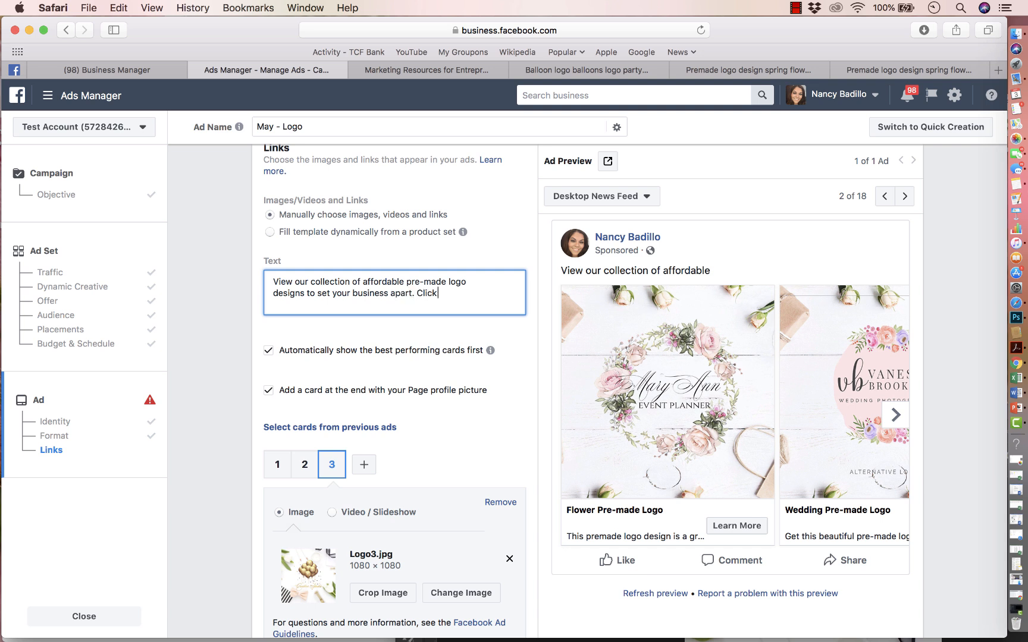
pyautogui.write(' to shop now!')
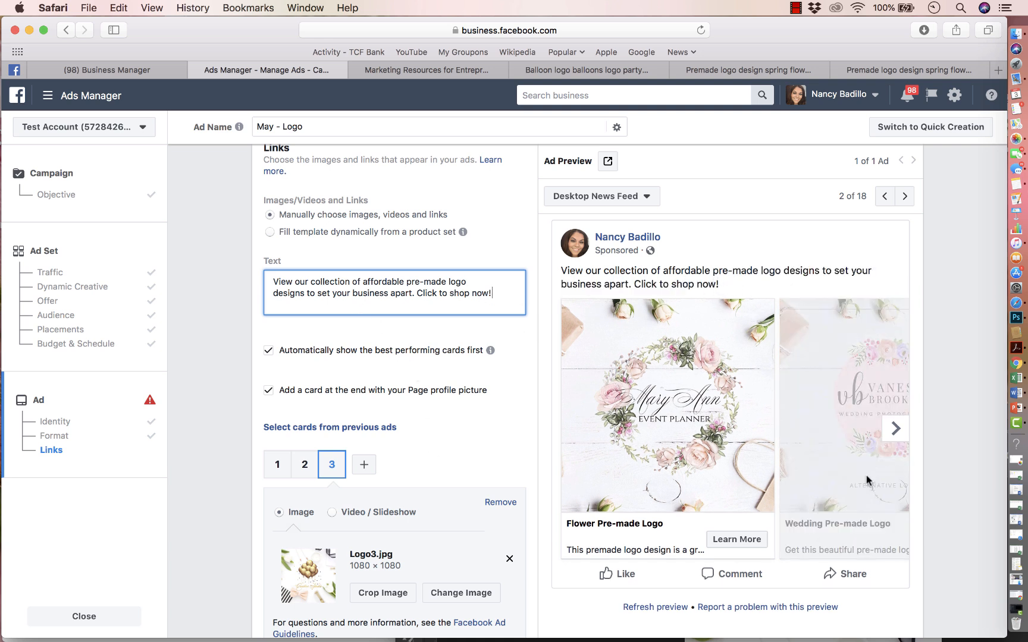
# Step: Browse the carousel cards back and forth in the Desktop News Feed ad preview to check their images, headlines and descriptions
pyautogui.click(897, 438)
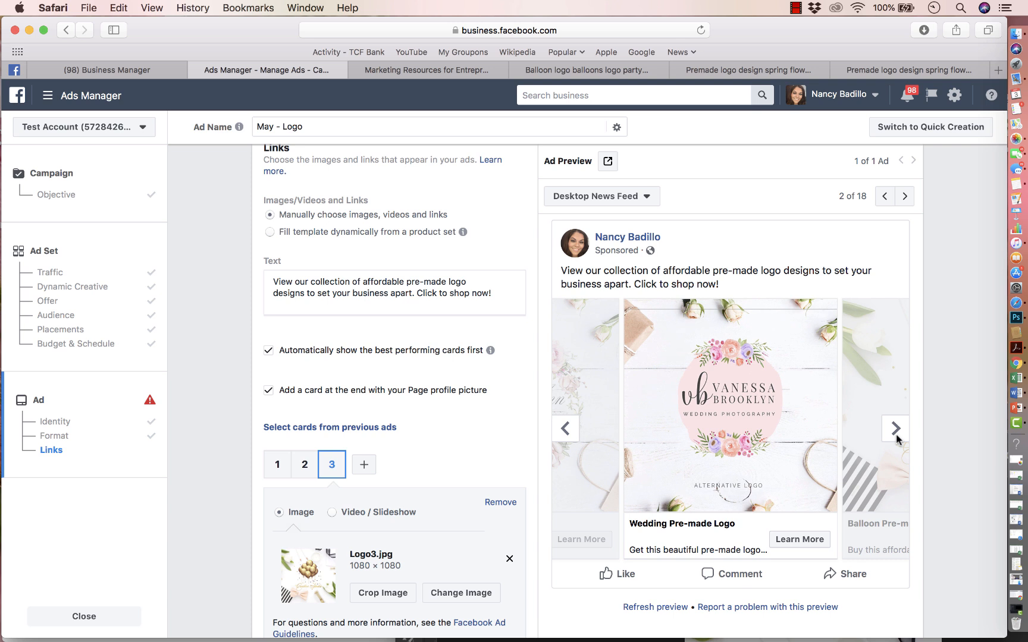
pyautogui.click(895, 429)
pyautogui.click(568, 430)
pyautogui.click(568, 430)
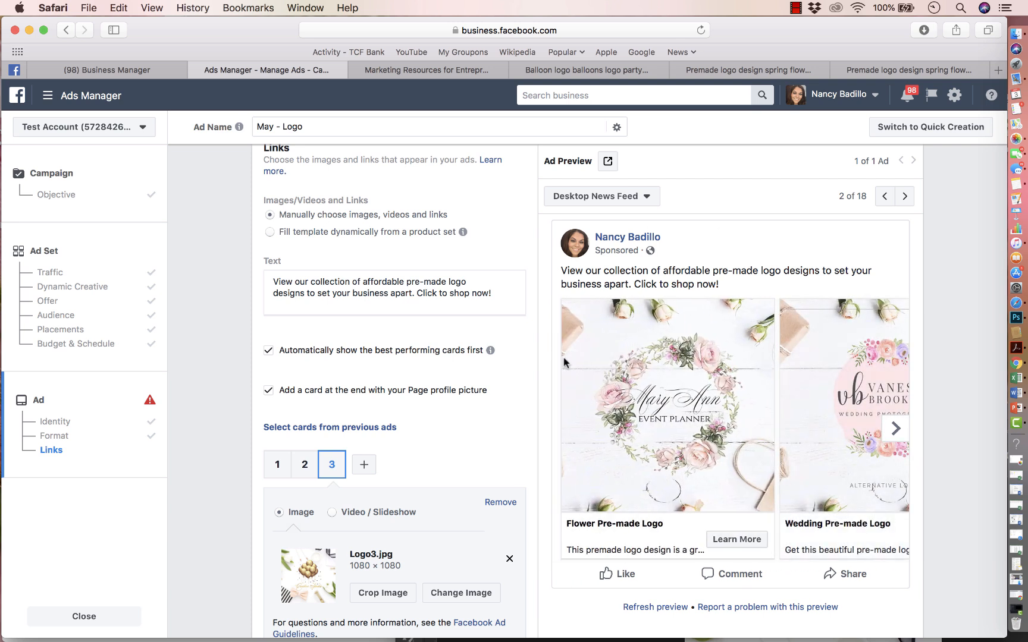
pyautogui.click(895, 430)
pyautogui.click(896, 430)
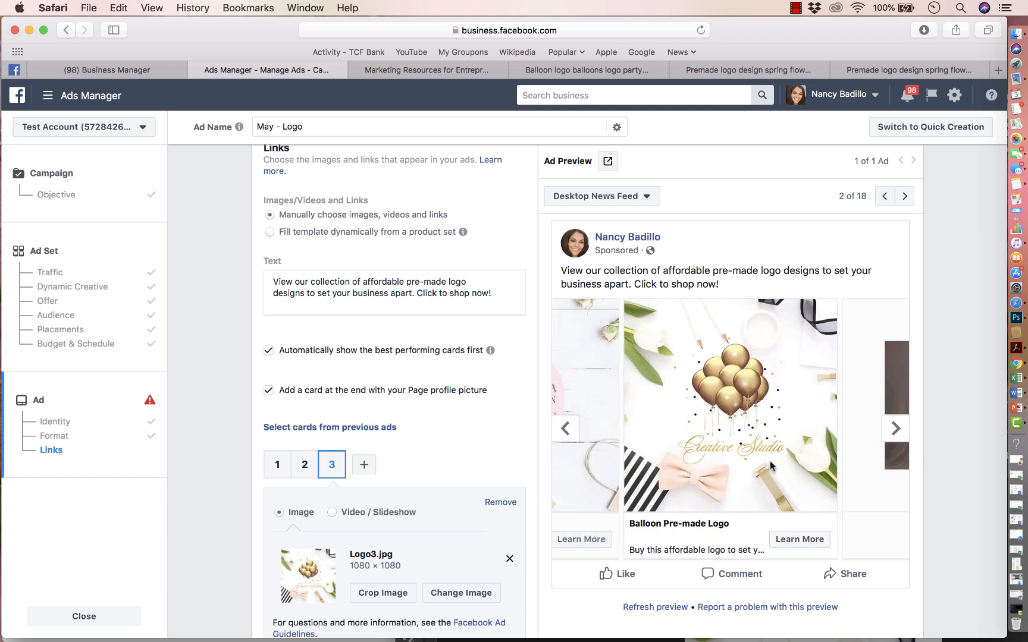
pyautogui.click(564, 429)
pyautogui.click(564, 428)
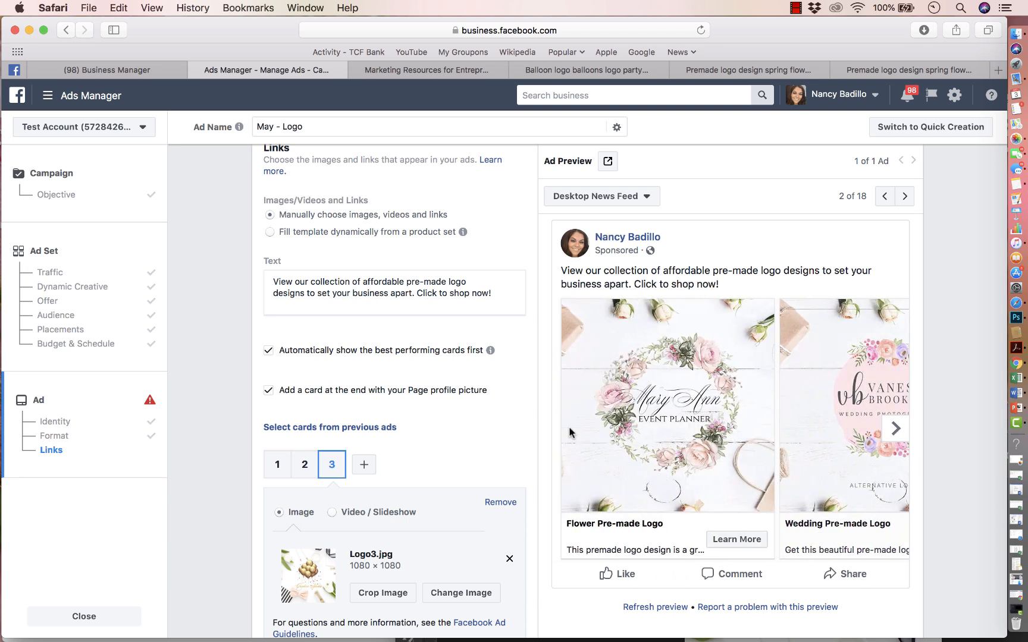
pyautogui.scroll(-8, 414, 456)
pyautogui.scroll(-3, 414, 456)
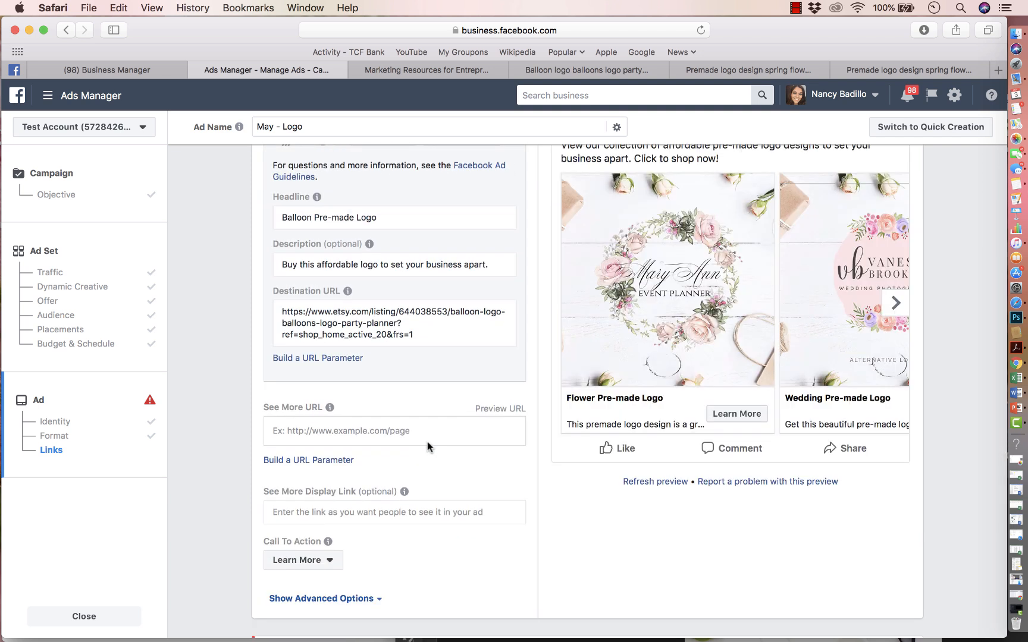
pyautogui.click(324, 430)
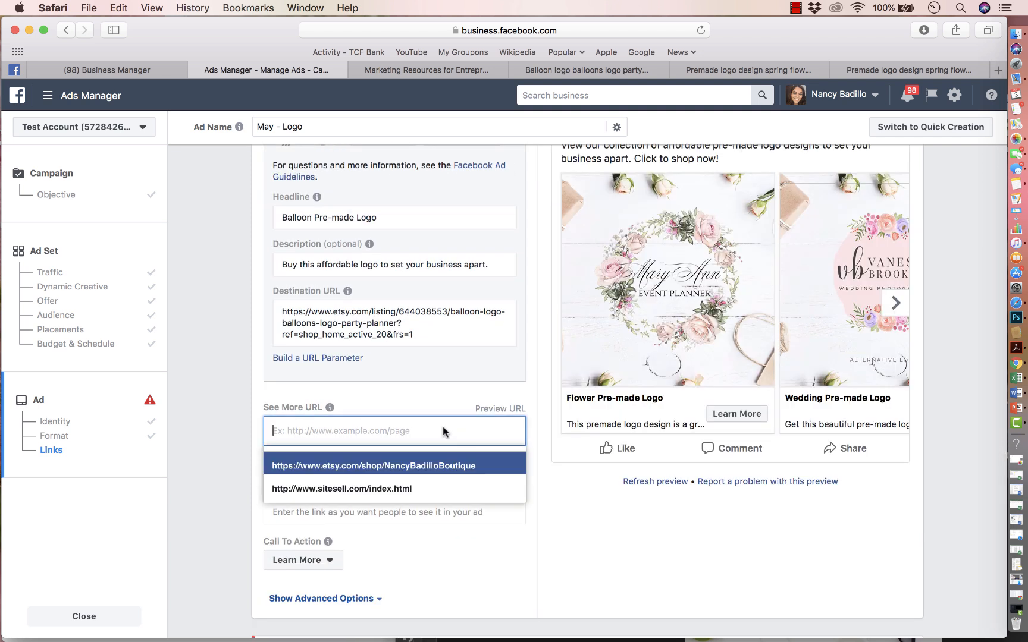
pyautogui.click(744, 70)
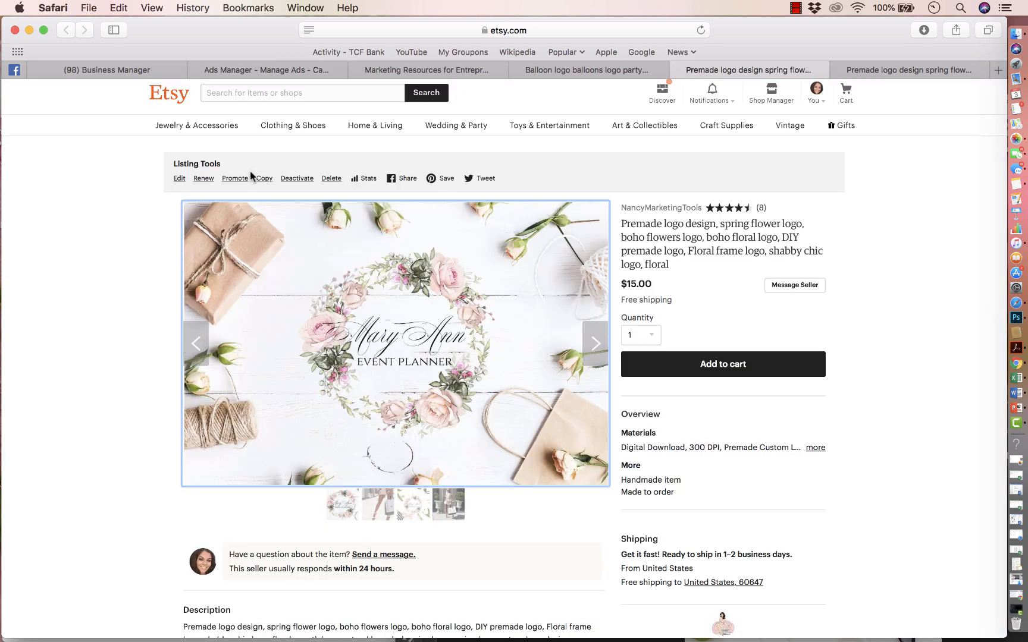
pyautogui.click(673, 208)
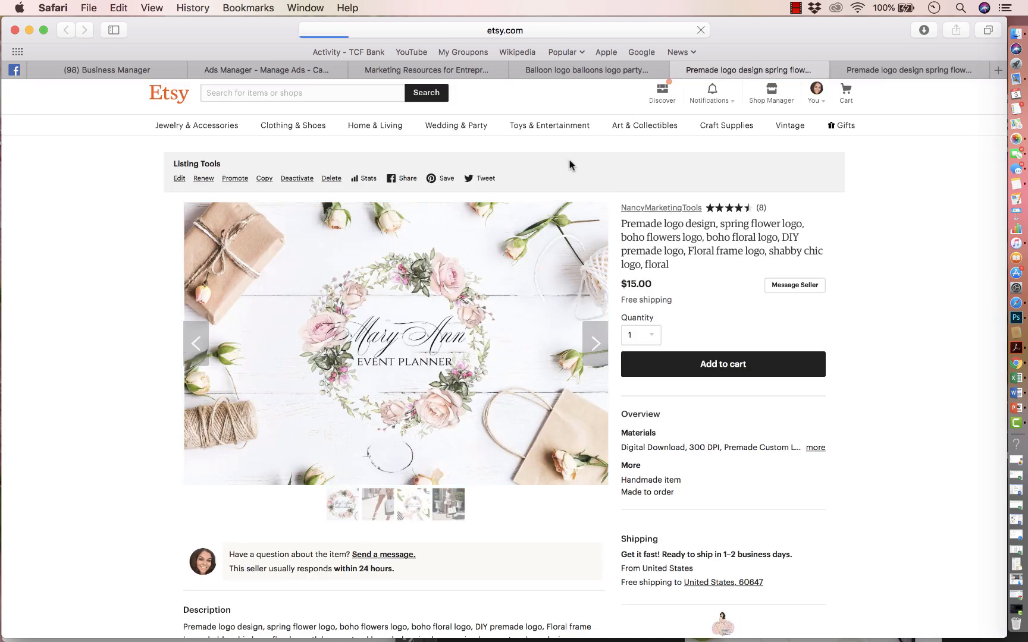
pyautogui.click(574, 30)
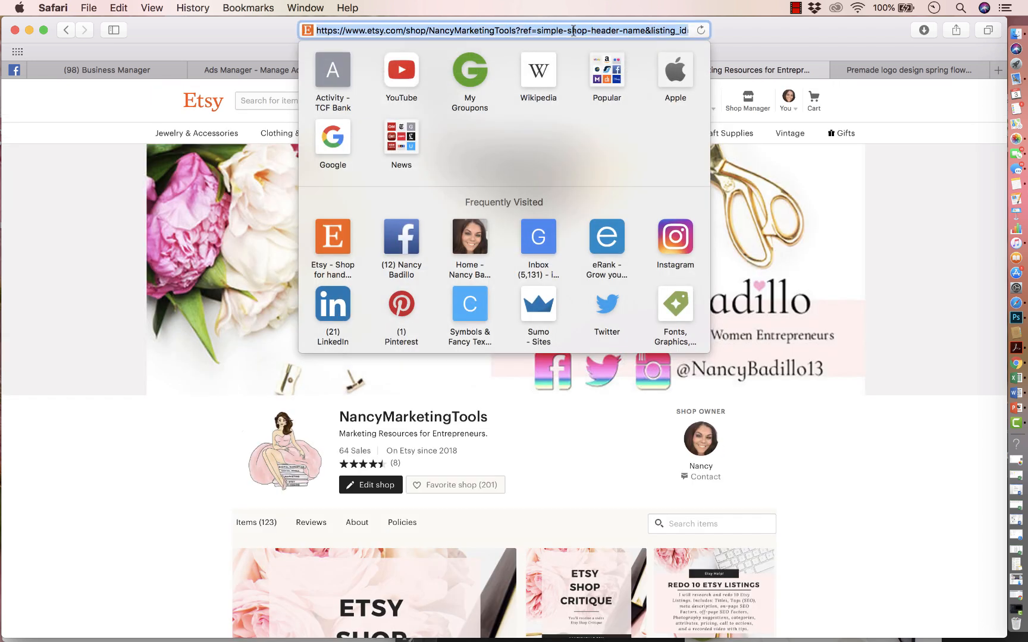
pyautogui.click(189, 466)
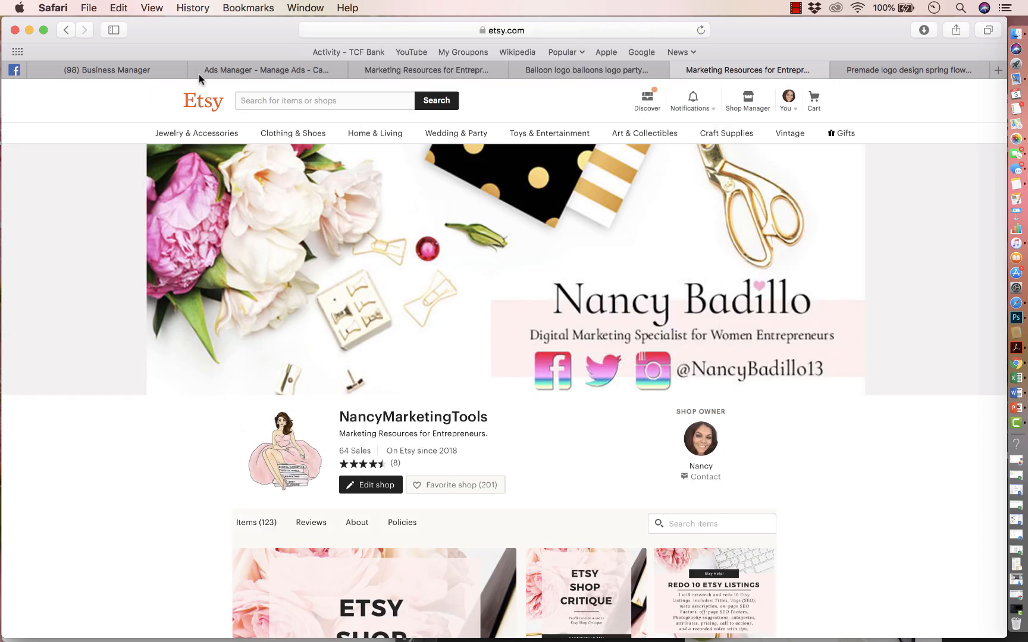
pyautogui.click(223, 64)
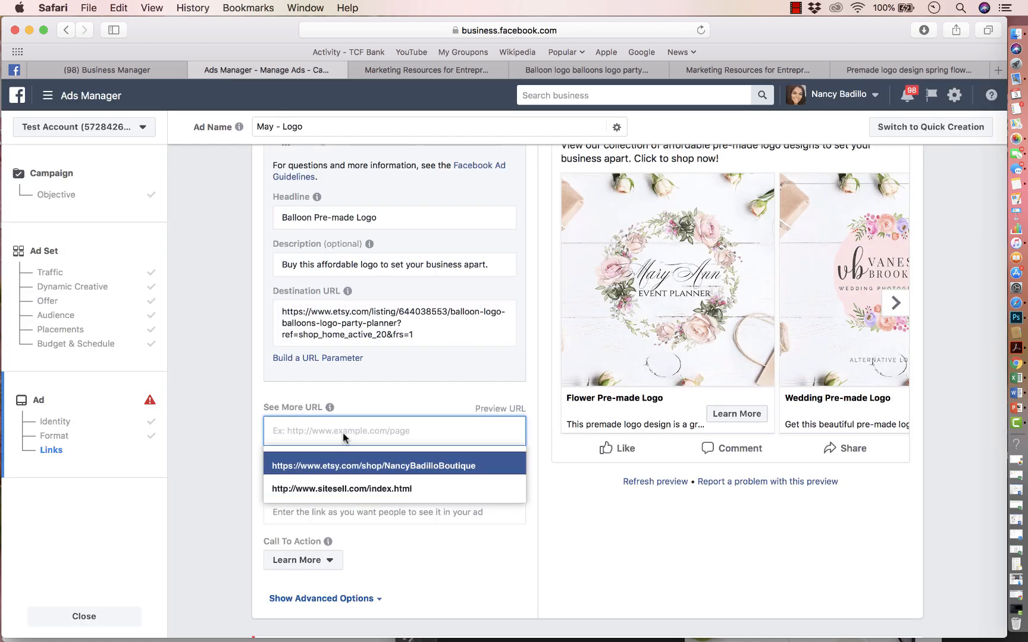
pyautogui.press('super+v')
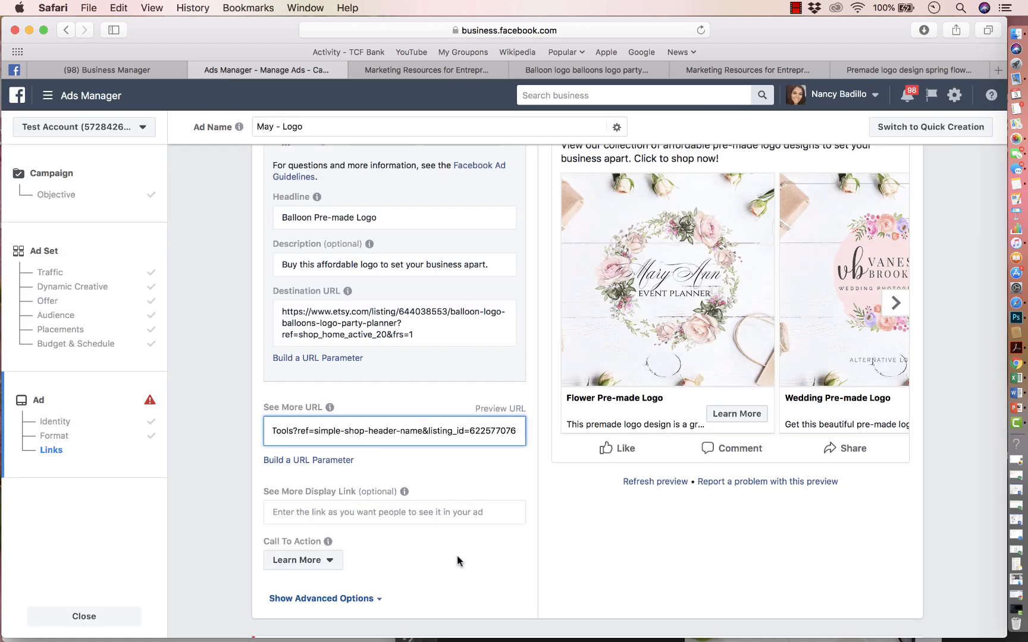
# Step: Confirm the finished ad to publish the campaign, and acknowledge the notice about edited campaigns
pyautogui.scroll(5, 488, 421)
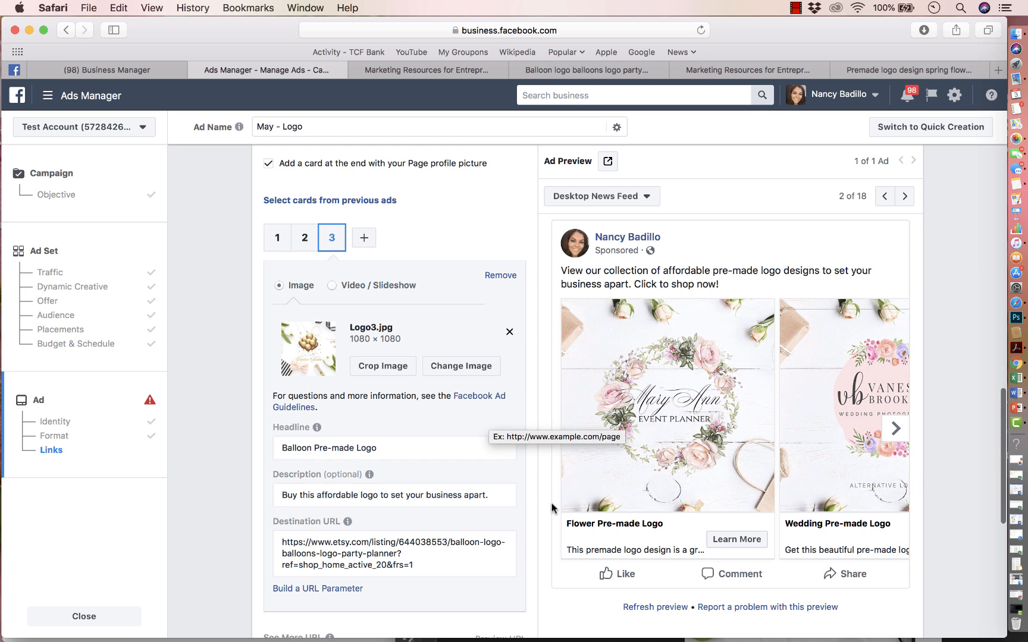
pyautogui.scroll(-9, 539, 436)
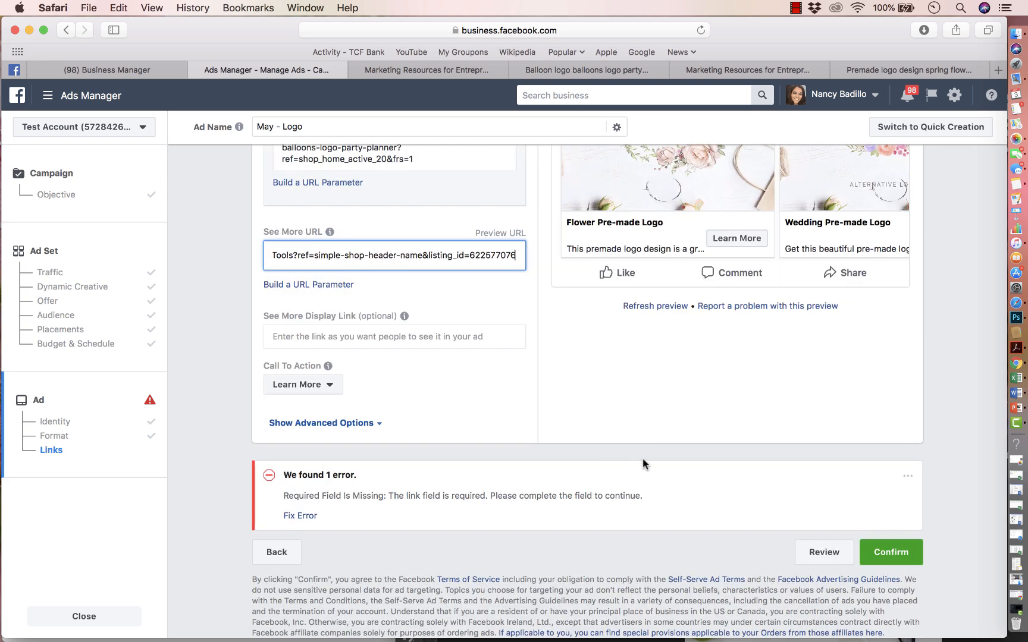
pyautogui.scroll(2, 835, 386)
pyautogui.scroll(-2, 835, 385)
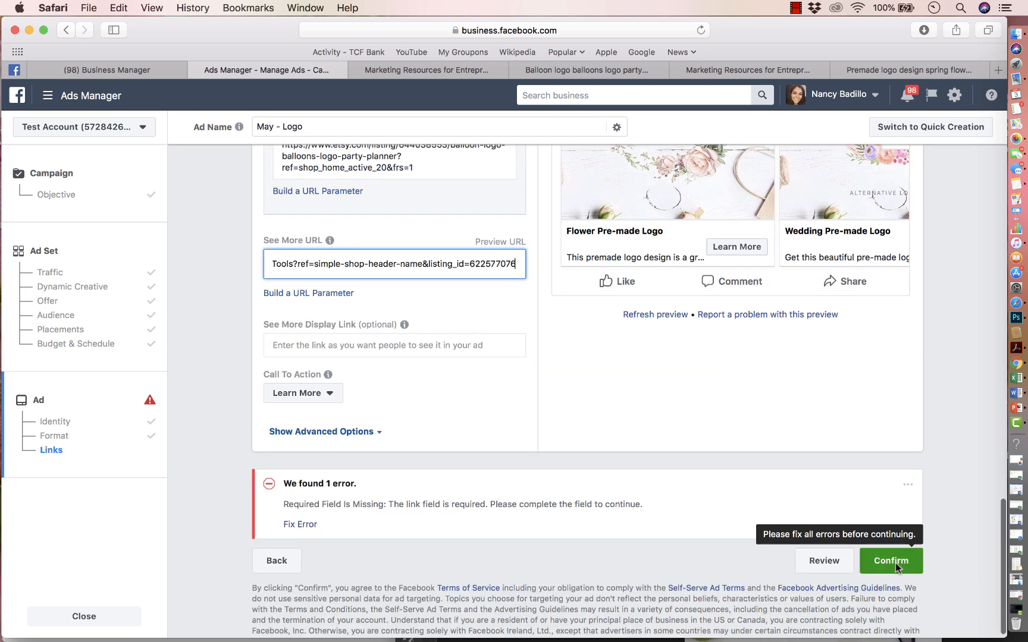
pyautogui.click(886, 562)
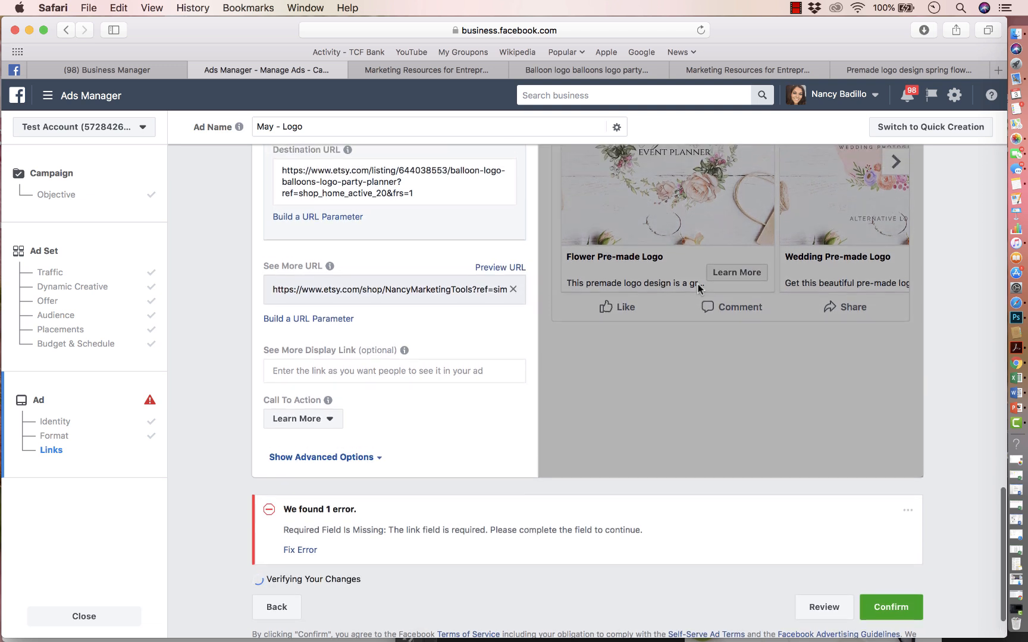
pyautogui.scroll(1, 698, 285)
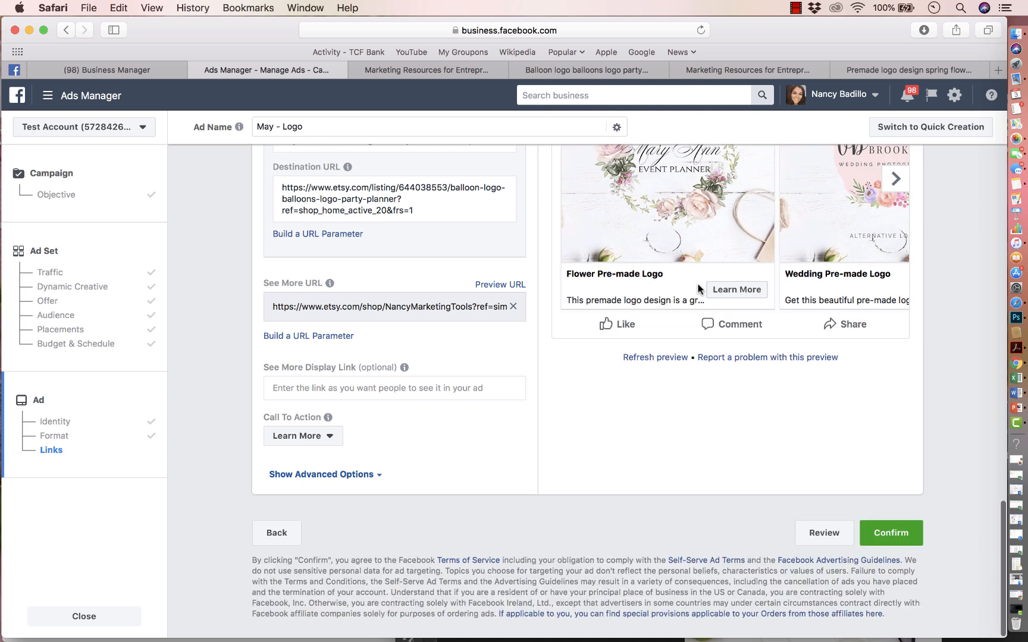
pyautogui.click(890, 535)
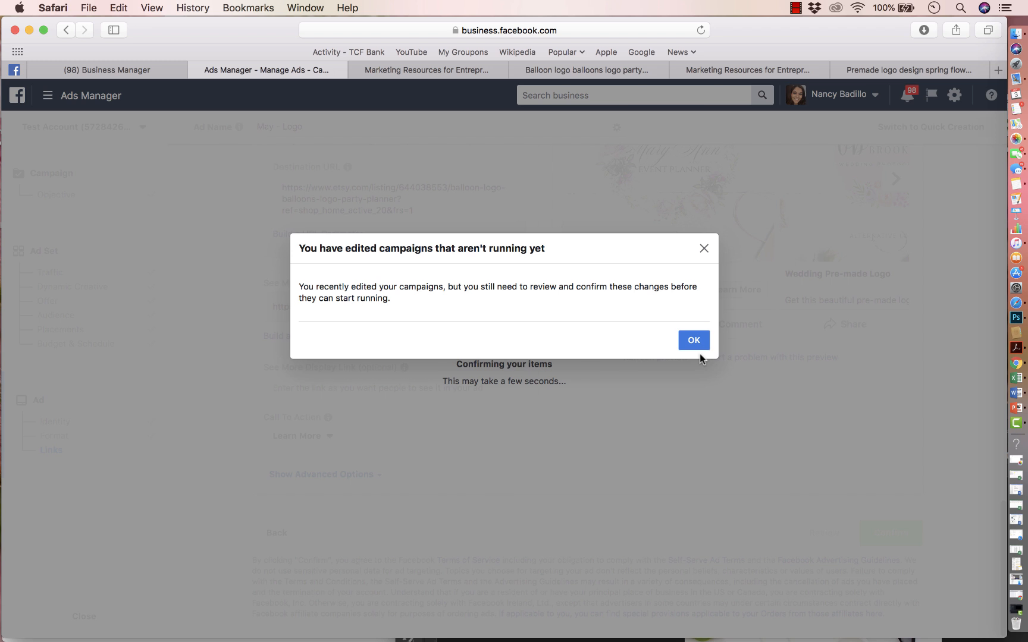
pyautogui.click(697, 350)
pyautogui.click(697, 344)
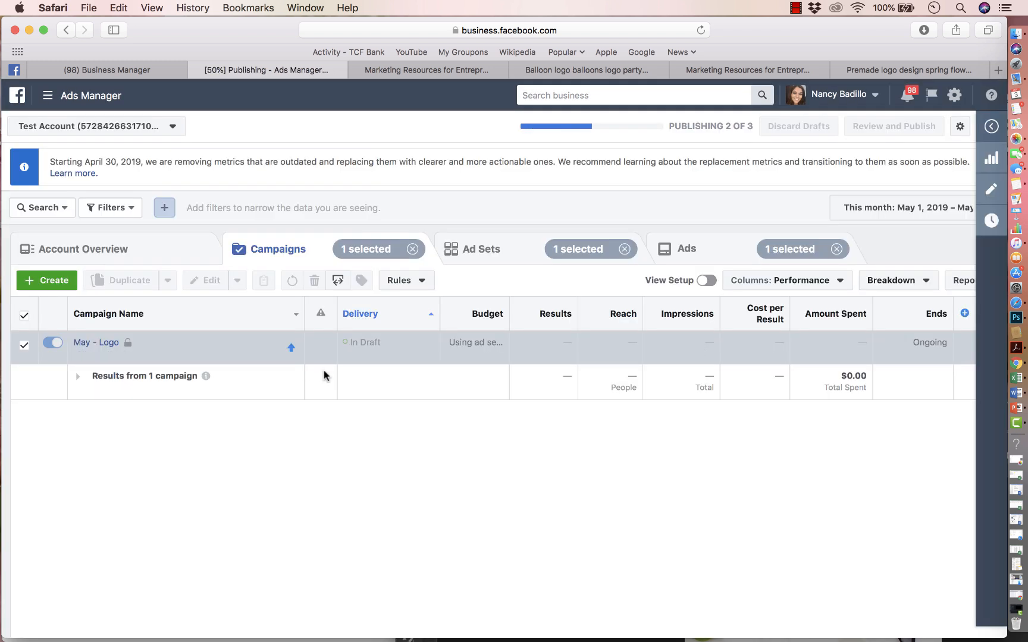
# Step: Show the ads of the May - Logo campaign and open the preview of its ad
pyautogui.moveTo(314, 361)
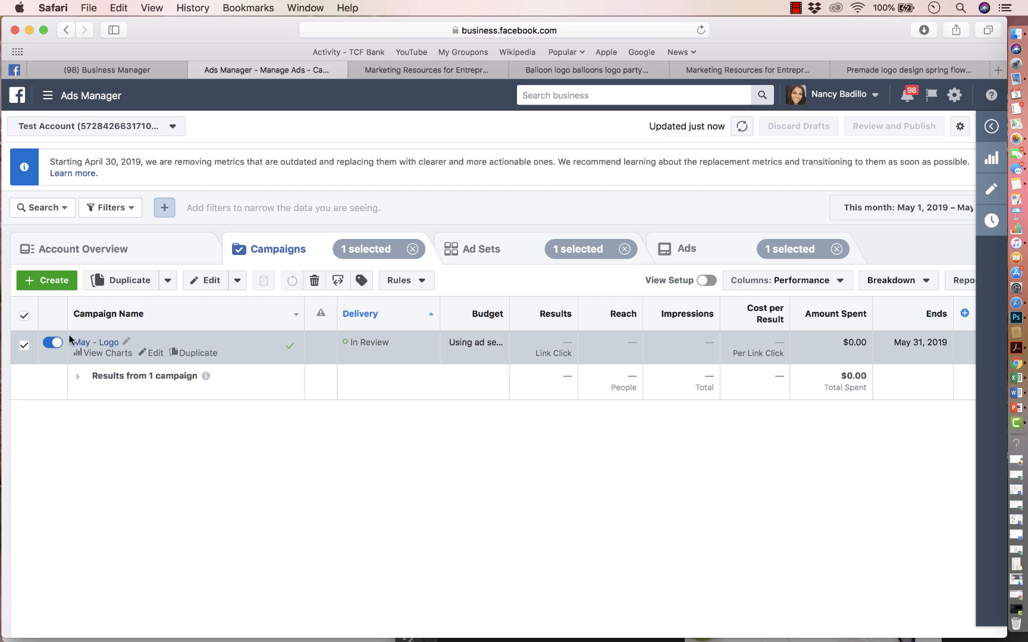
pyautogui.click(689, 248)
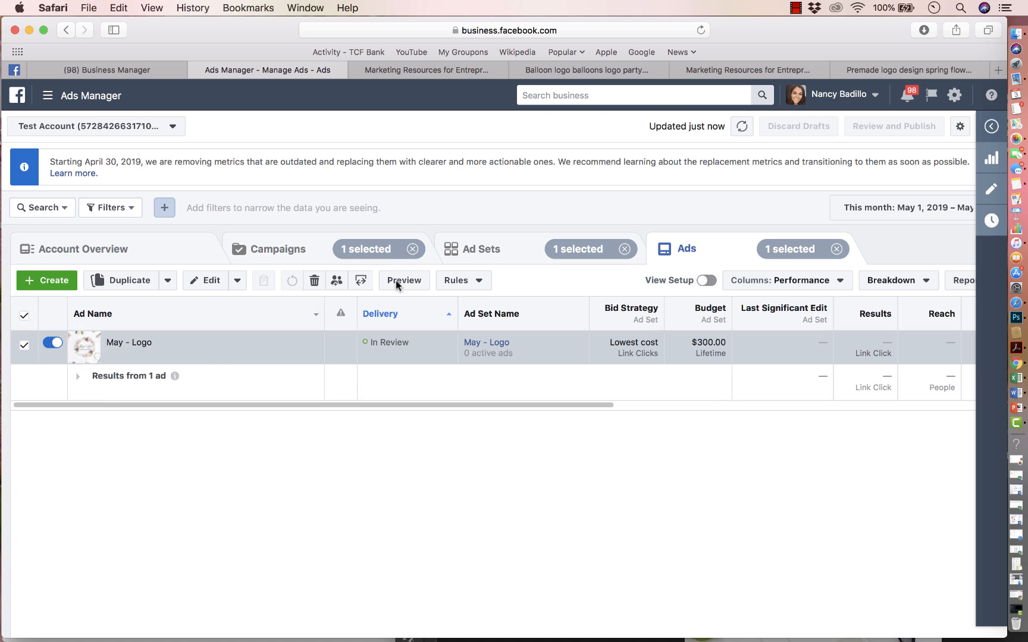
pyautogui.click(409, 284)
pyautogui.scroll(-3, 500, 437)
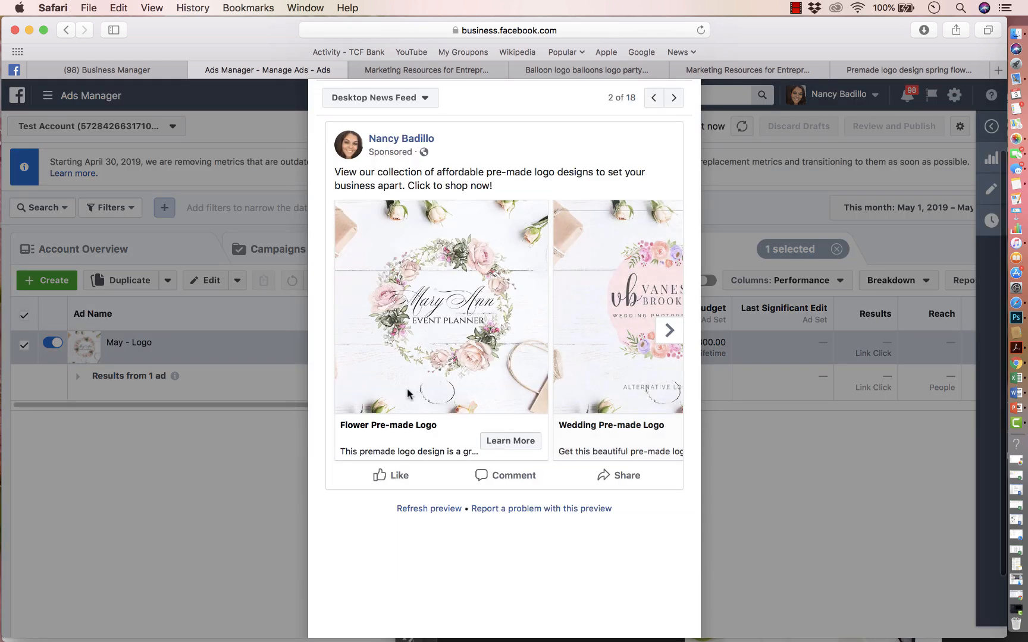
pyautogui.scroll(3, 408, 392)
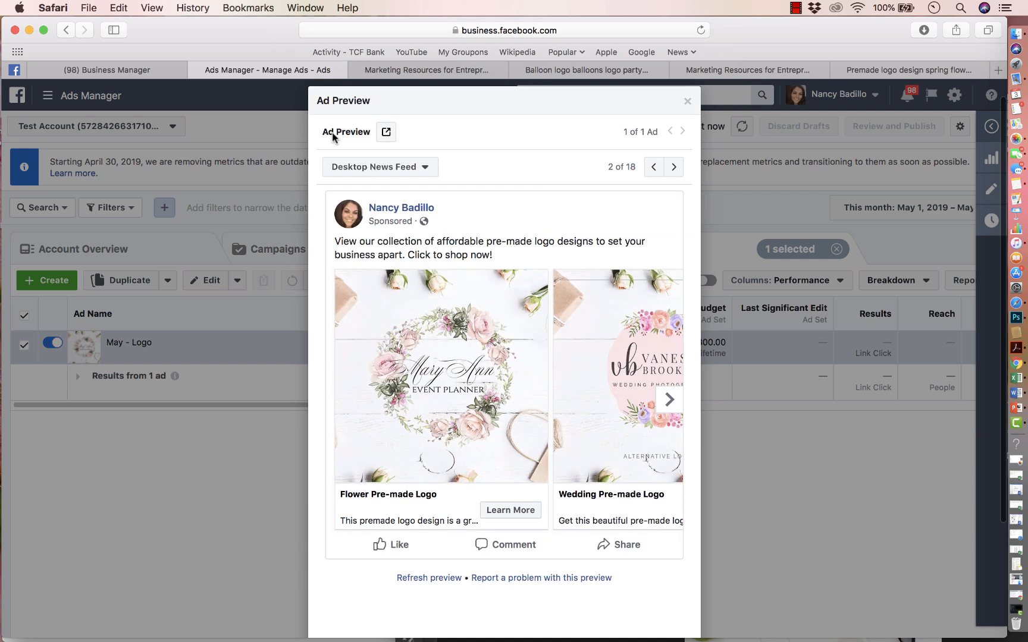
# Step: View the ad in the Facebook Desktop News Feed and open the Etsy listing linked from its Flower Pre-made Logo card
pyautogui.click(385, 133)
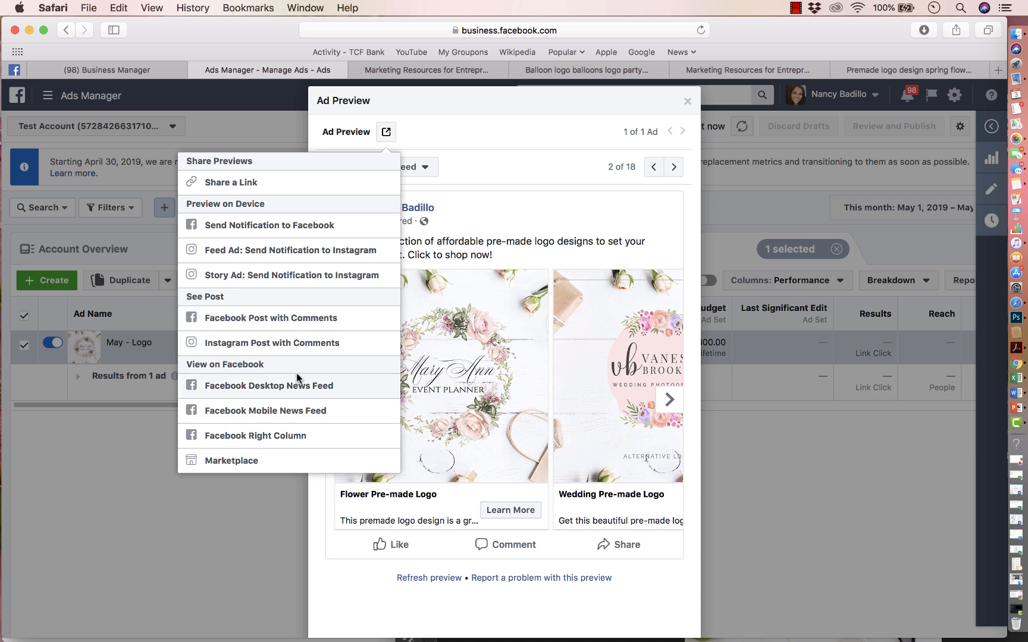
pyautogui.click(307, 388)
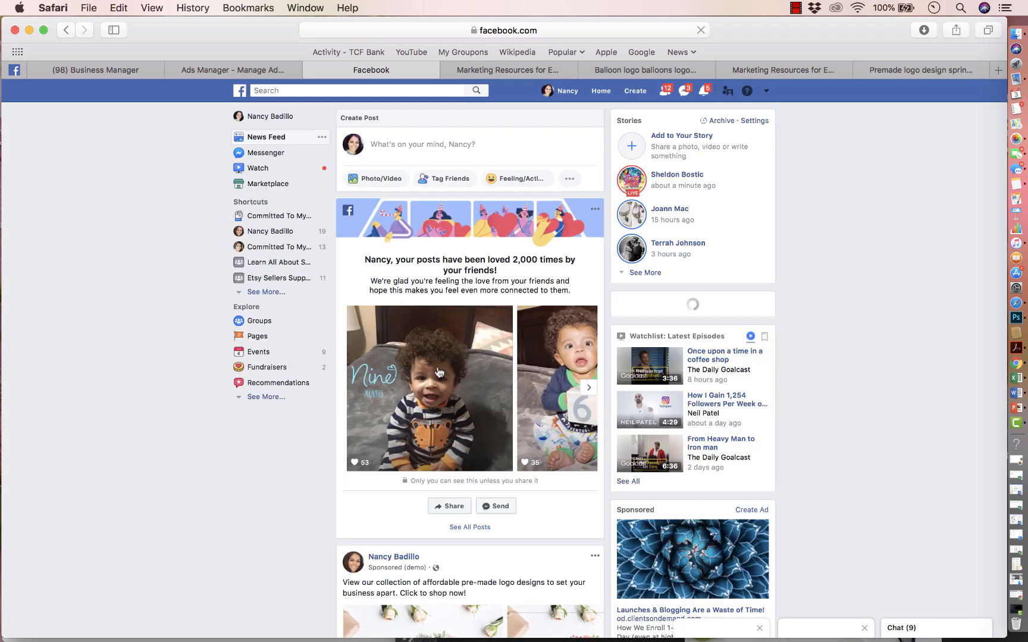
pyautogui.scroll(-5, 439, 357)
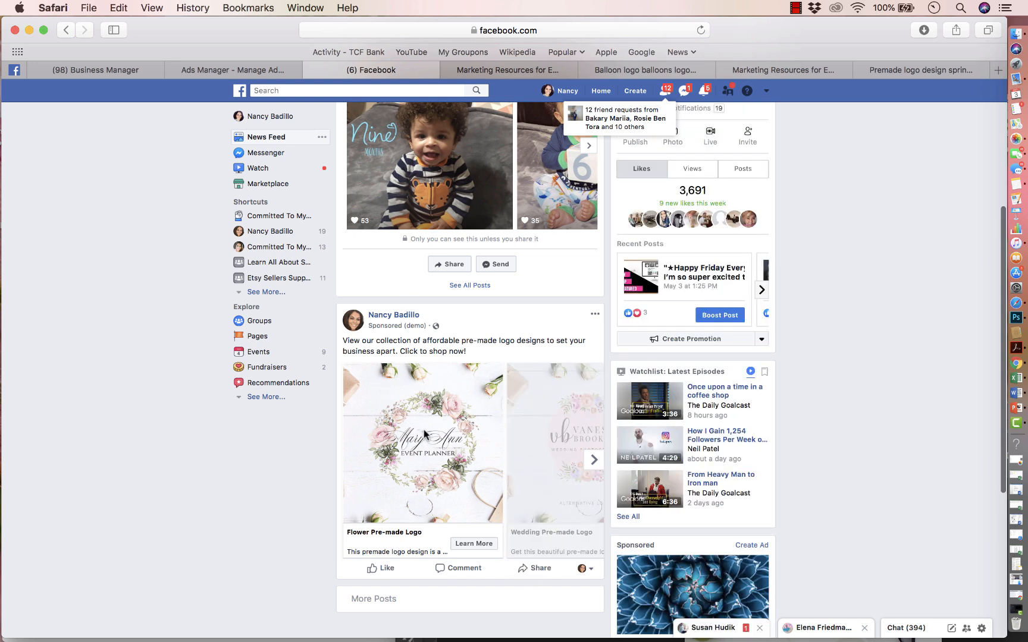
pyautogui.click(445, 438)
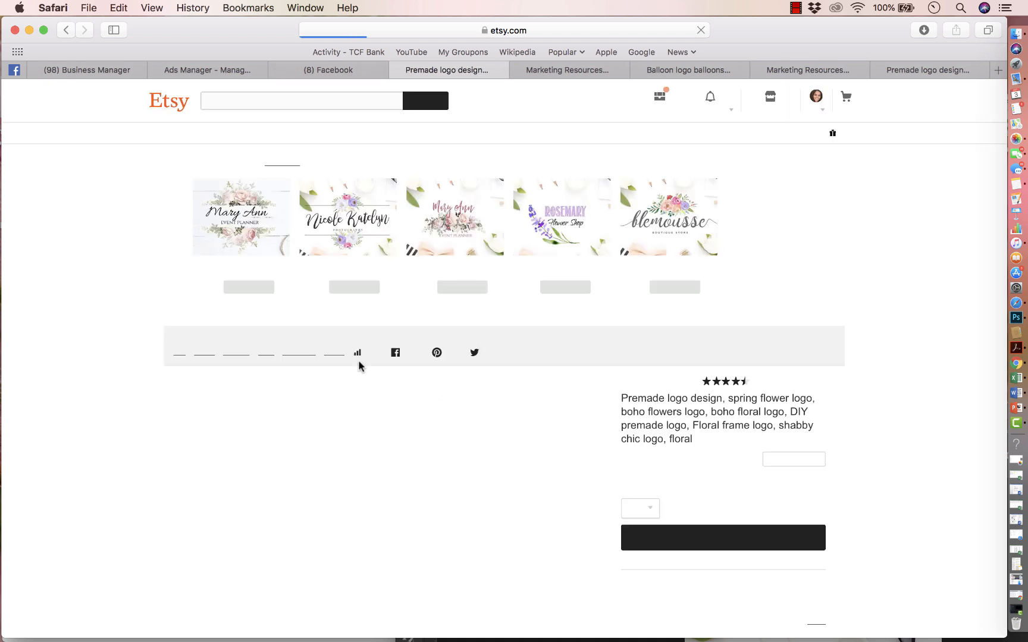
# Step: Examine the floral frame logo listing on Etsy, enlarging its main image and browsing through its other product photos
pyautogui.scroll(-4, 388, 454)
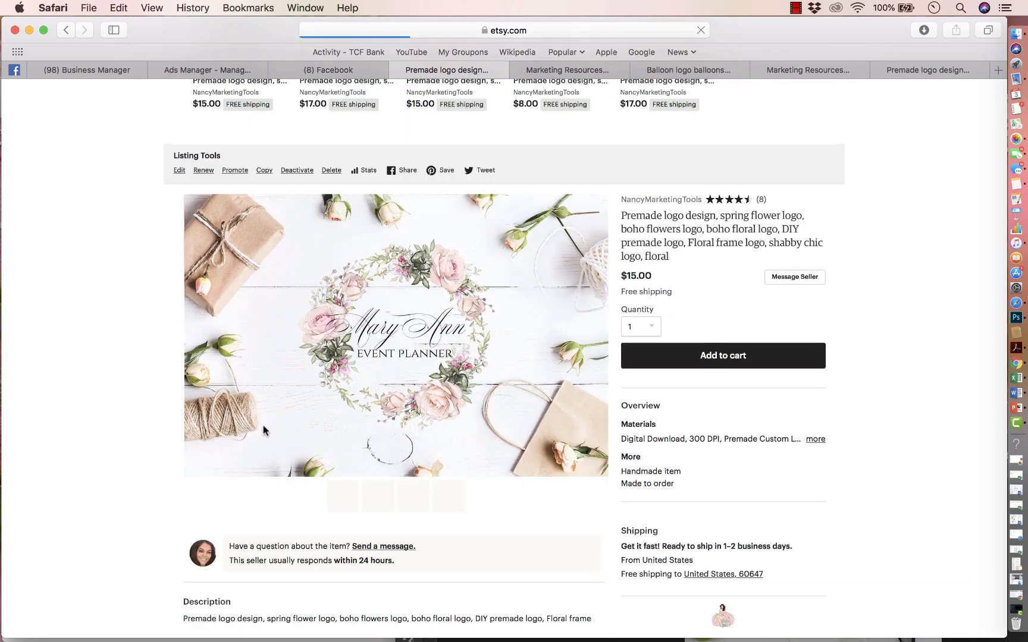
pyautogui.click(425, 426)
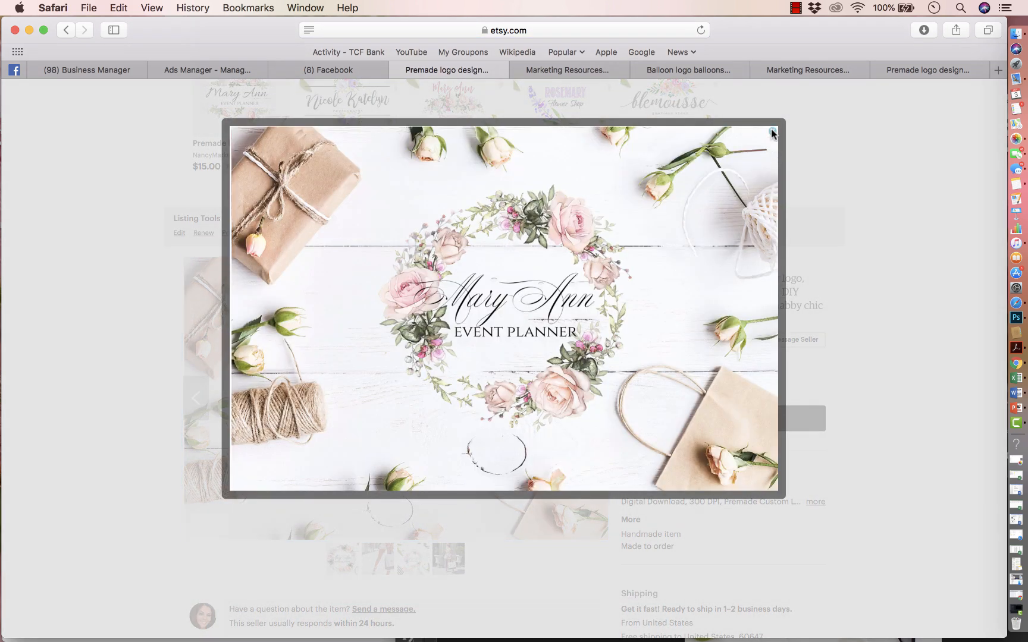
pyautogui.click(772, 131)
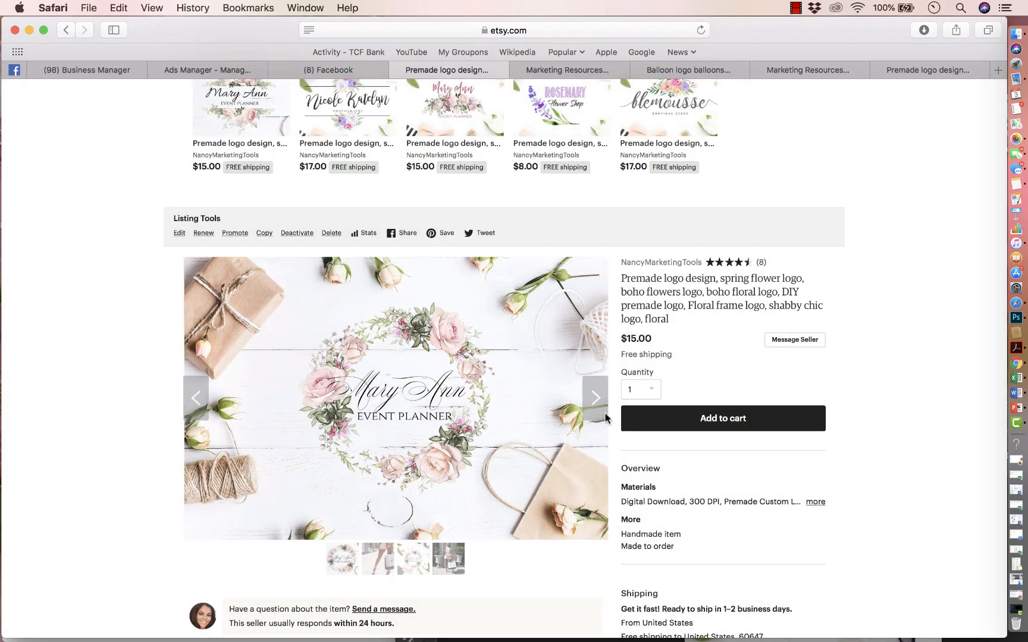
pyautogui.click(589, 399)
pyautogui.click(588, 399)
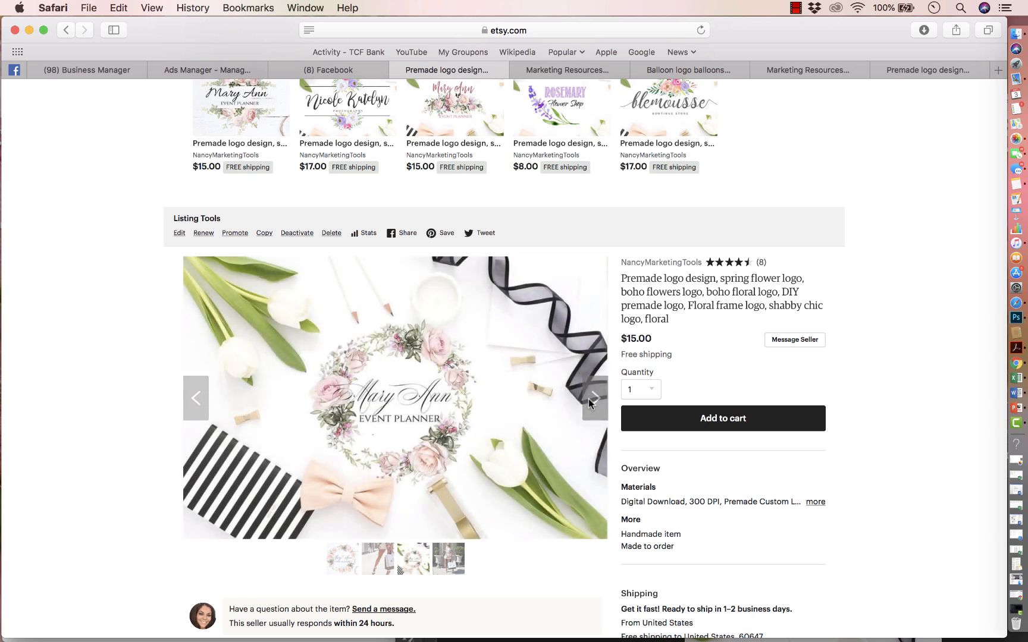
pyautogui.click(589, 398)
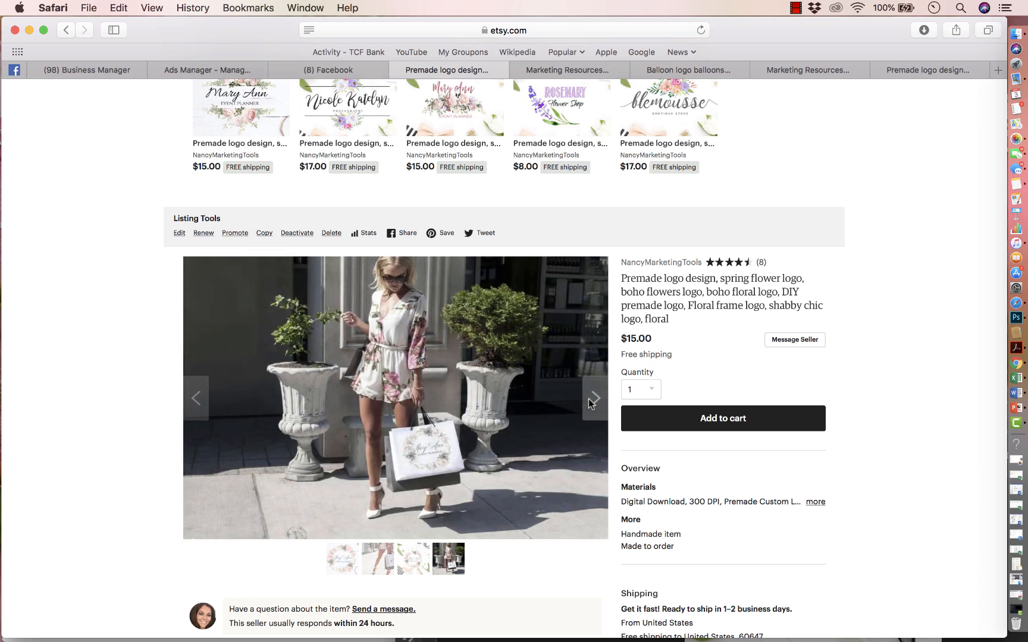
# Step: Return to the sponsored post in the Facebook feed and open the Etsy listing linked from its Wedding Pre-made Logo card
pyautogui.click(334, 71)
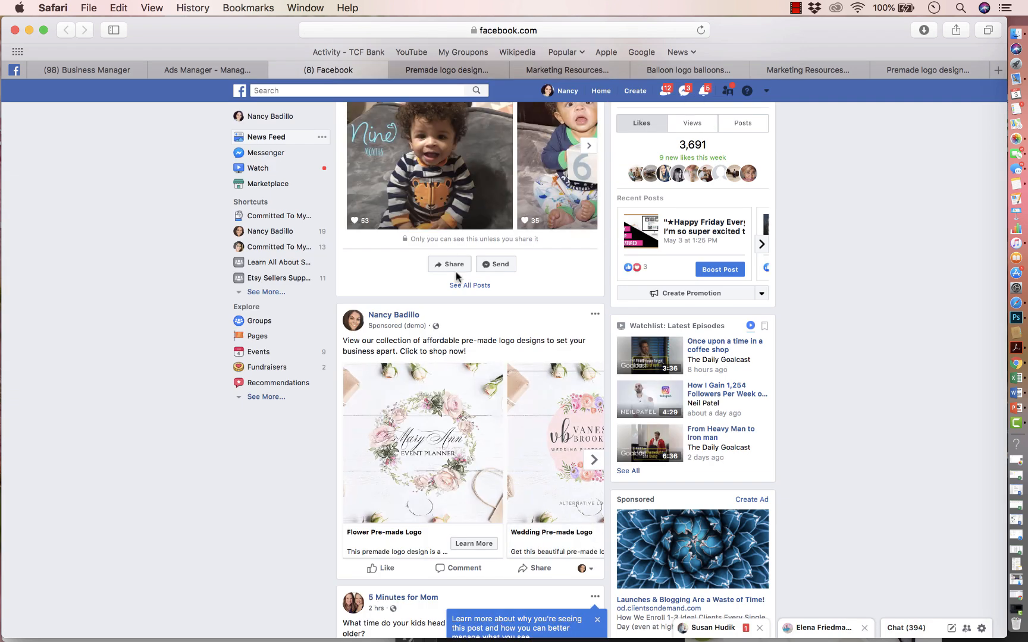
pyautogui.click(594, 460)
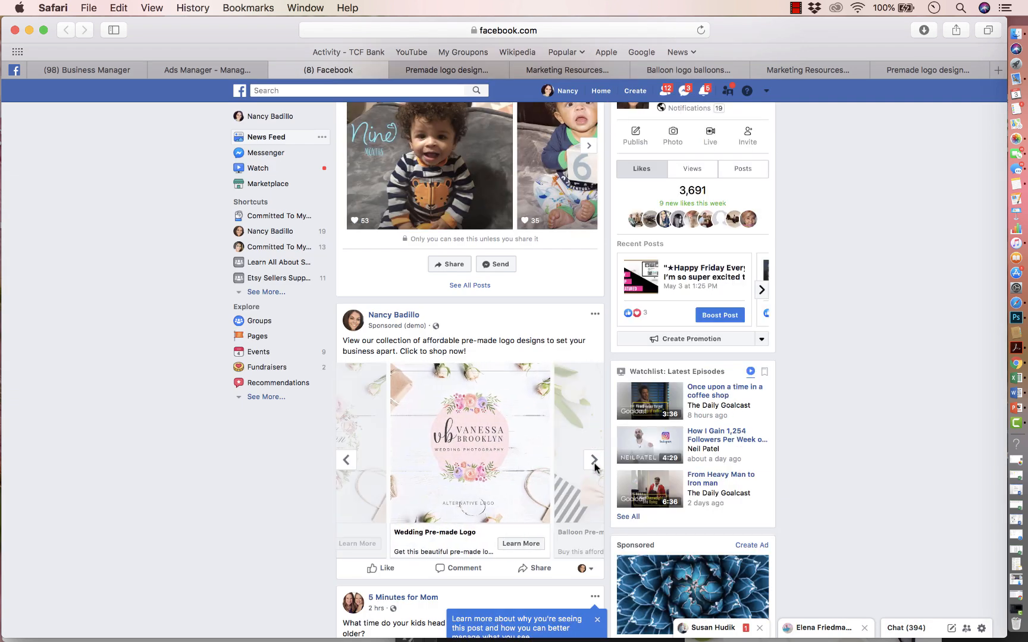
pyautogui.click(481, 447)
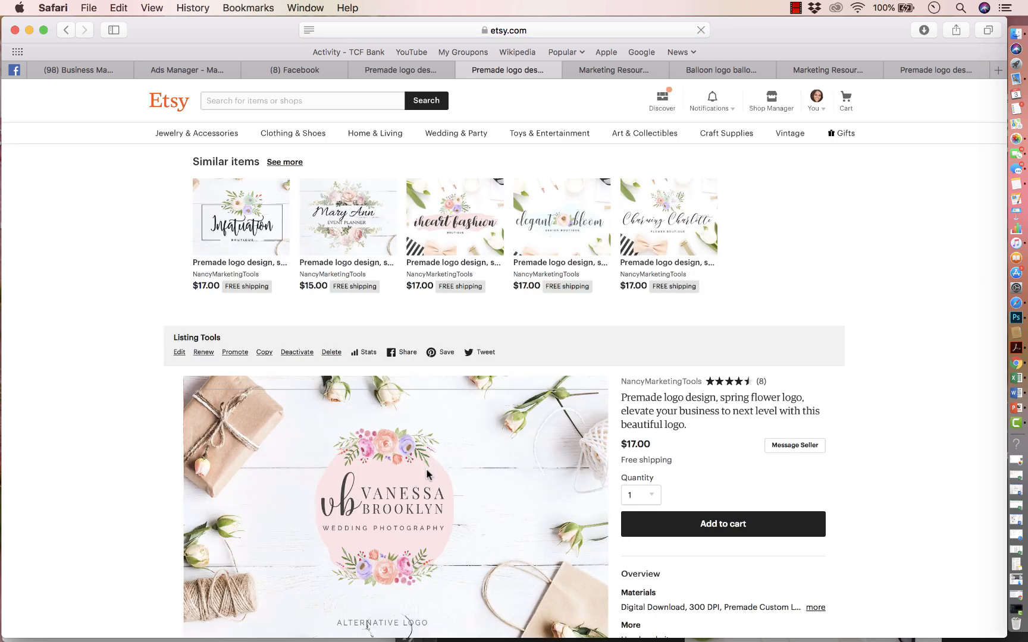
# Step: Browse through the product photos of the Vanessa Brooklyn wedding photography logo listing
pyautogui.scroll(-3, 405, 544)
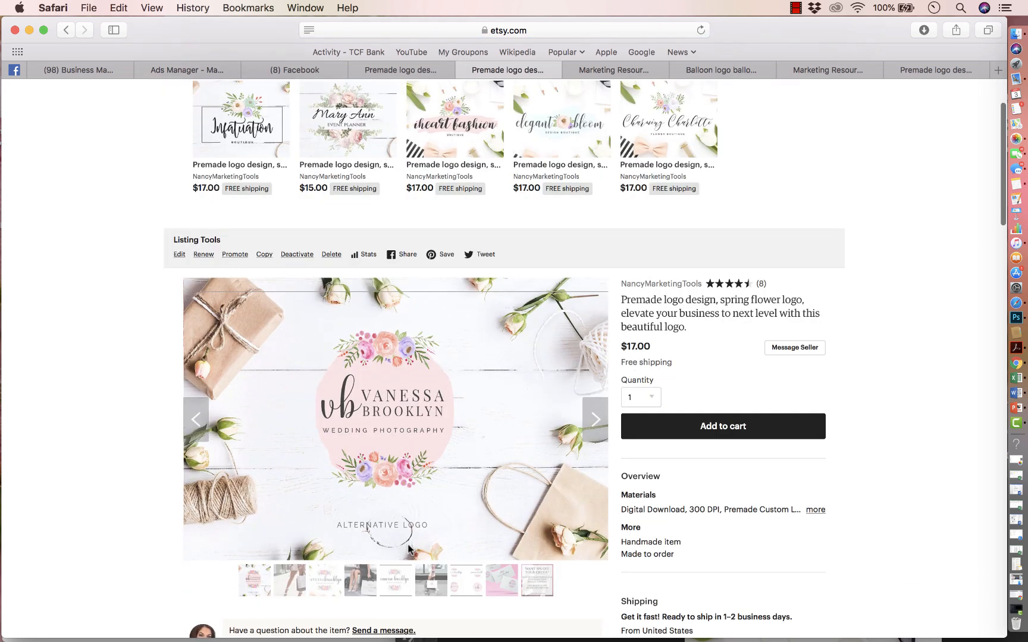
pyautogui.click(597, 418)
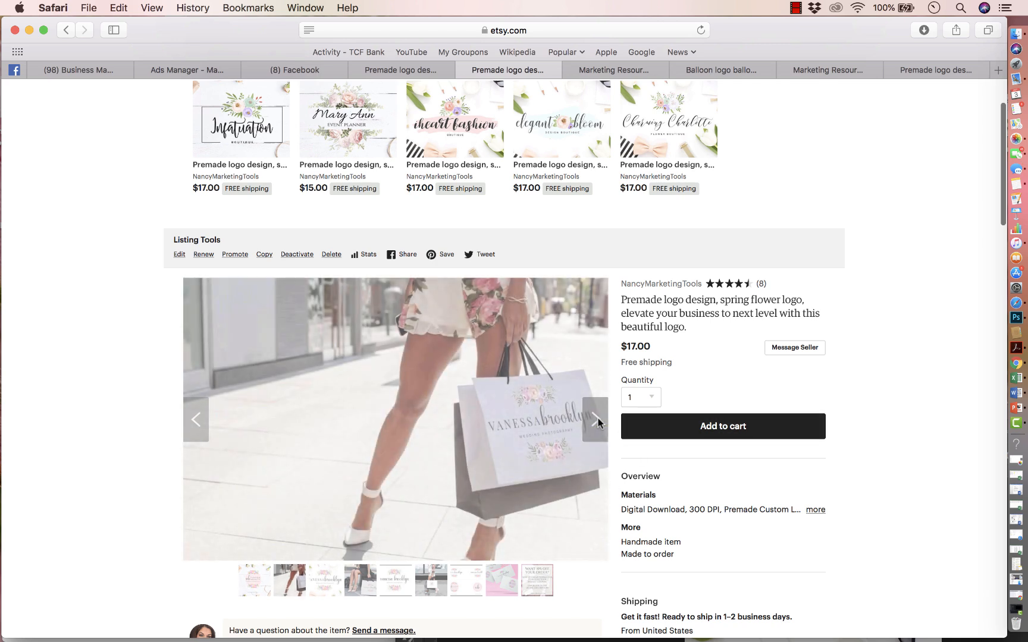
pyautogui.click(597, 418)
pyautogui.click(598, 418)
pyautogui.click(597, 418)
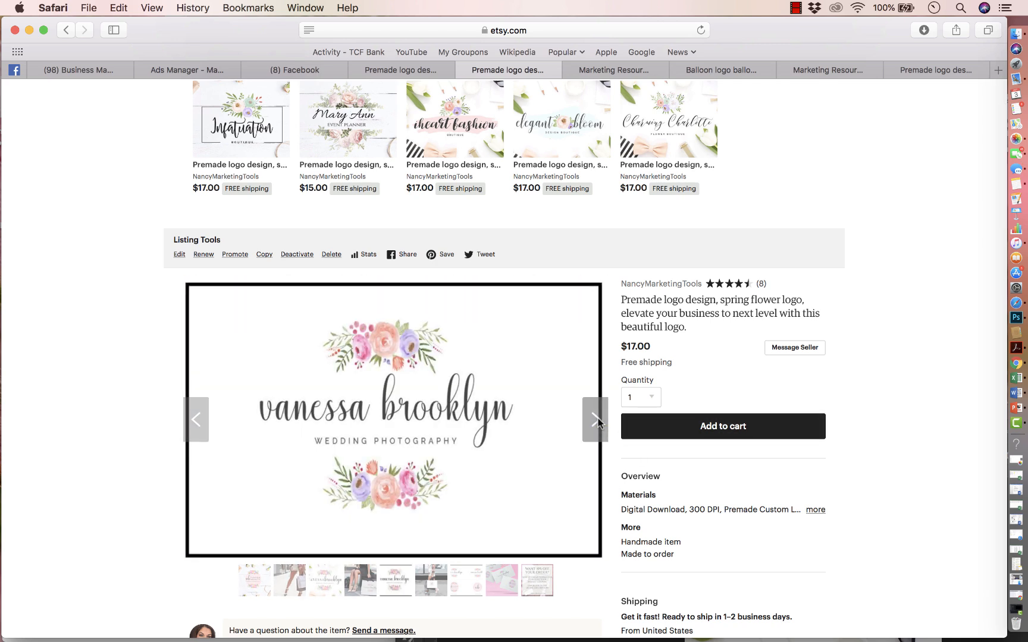
pyautogui.click(194, 419)
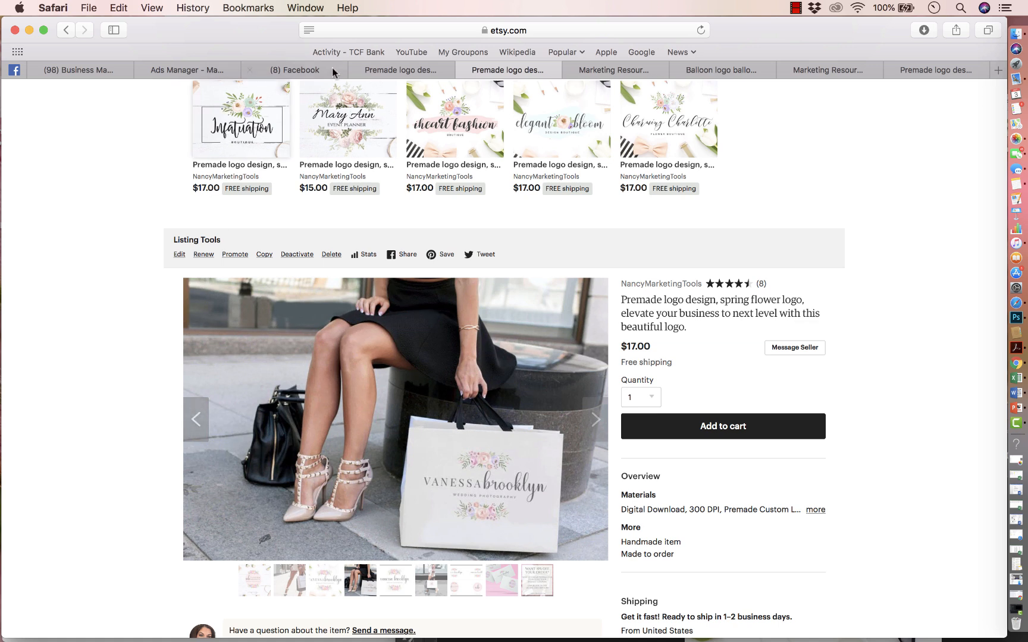
# Step: Go back to the Facebook ad carousel and open the Etsy listing linked from its Balloon Pre-made Logo card
pyautogui.click(398, 70)
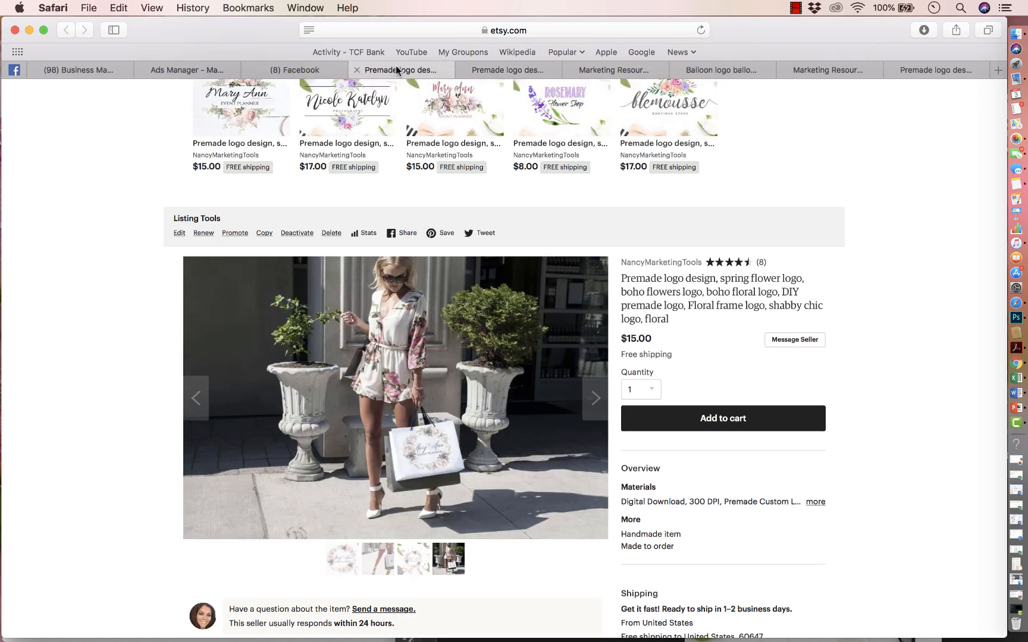
pyautogui.click(316, 71)
pyautogui.click(591, 459)
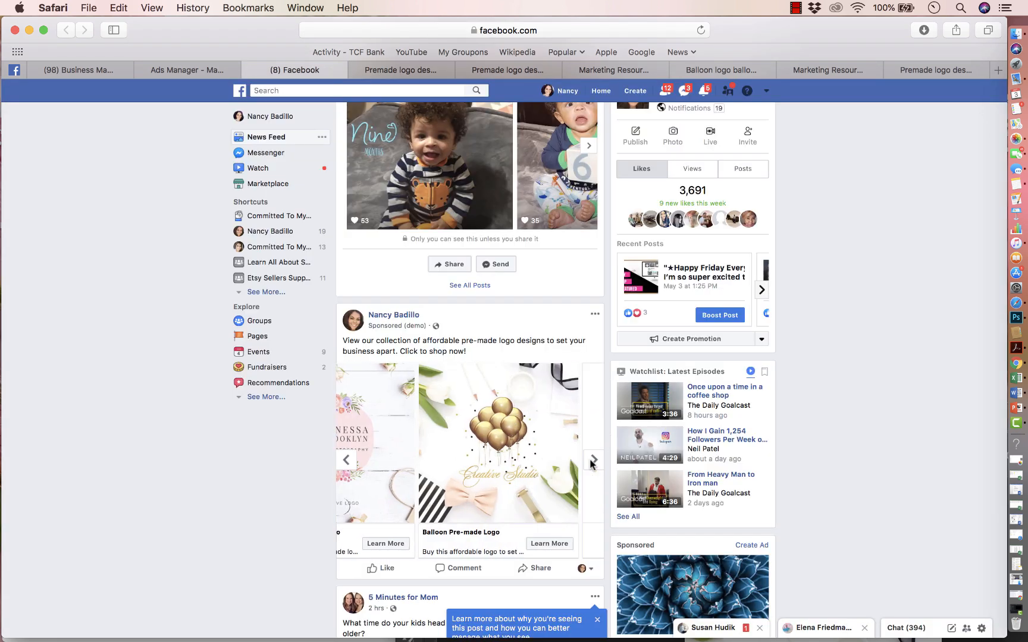
pyautogui.click(479, 447)
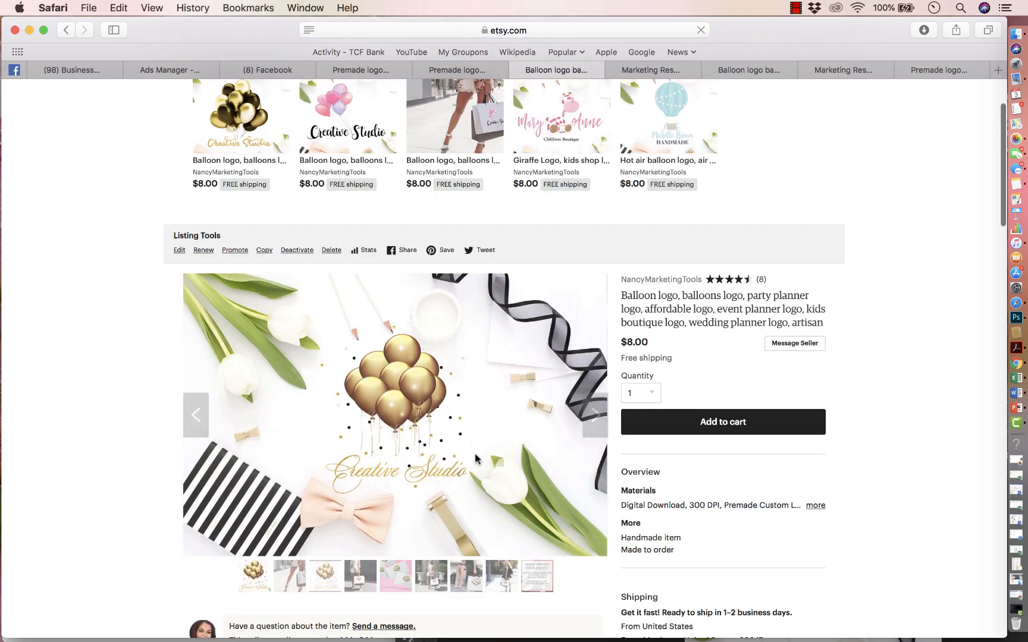
# Step: Browse through the balloon logo listing's product photos and return to its first image
pyautogui.click(593, 413)
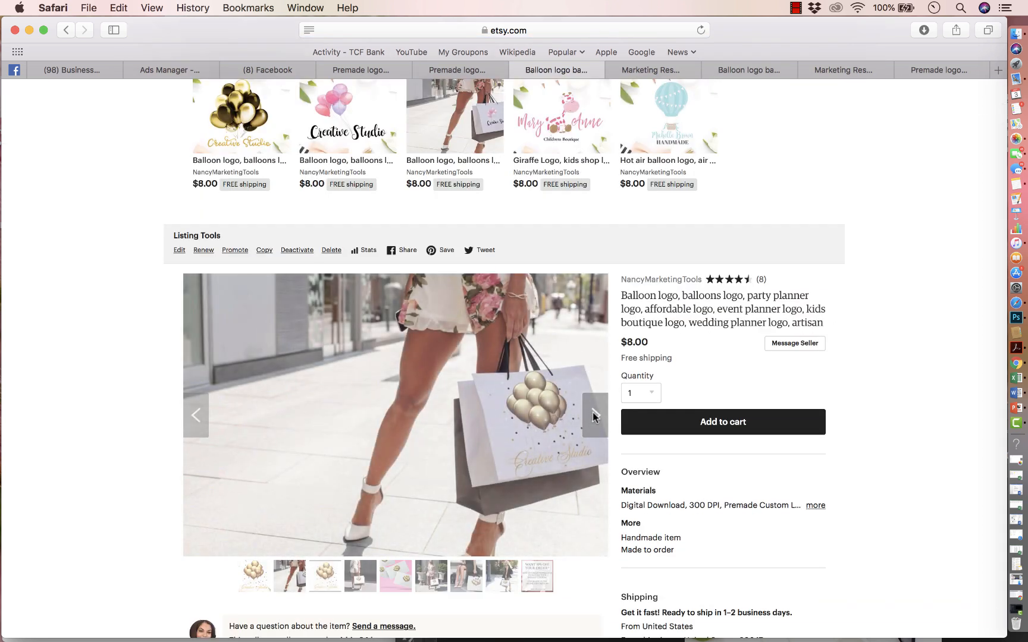
pyautogui.click(592, 414)
pyautogui.click(593, 414)
pyautogui.click(593, 412)
pyautogui.click(592, 413)
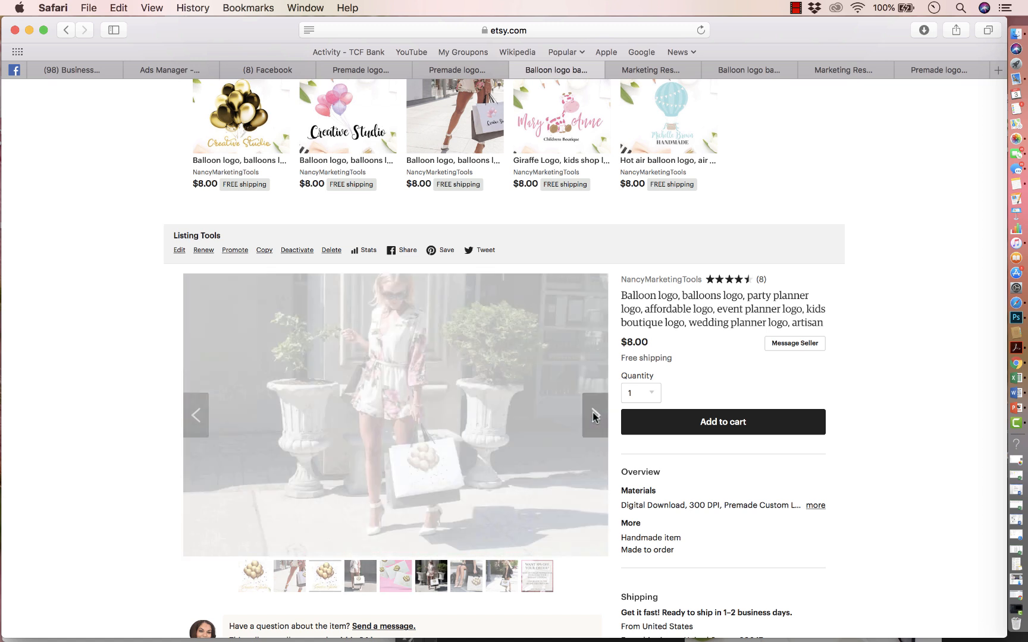
pyautogui.click(592, 412)
pyautogui.click(592, 412)
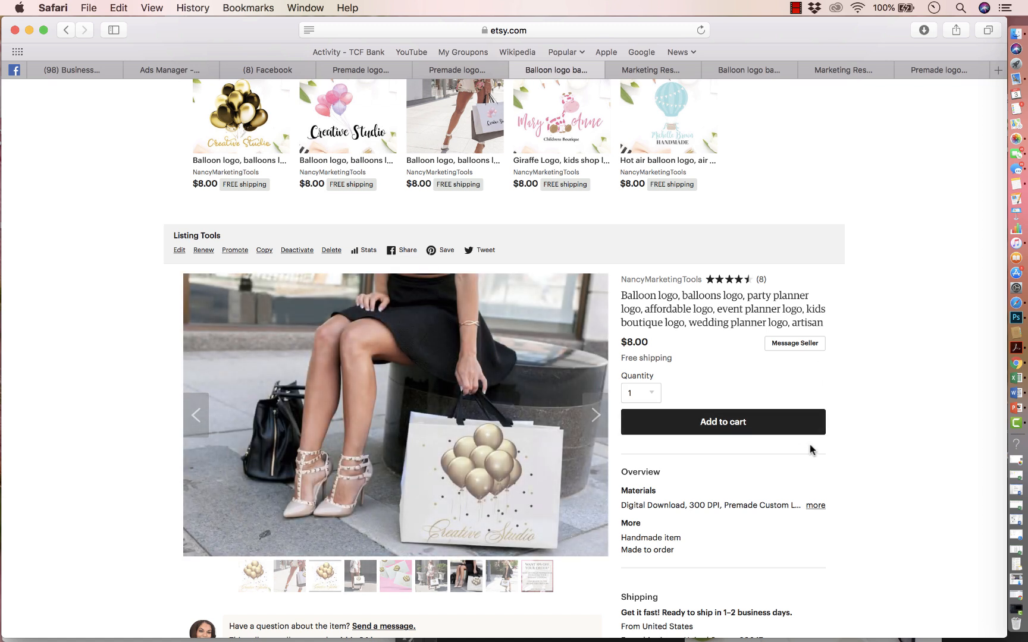
pyautogui.click(594, 422)
pyautogui.scroll(-3, 594, 421)
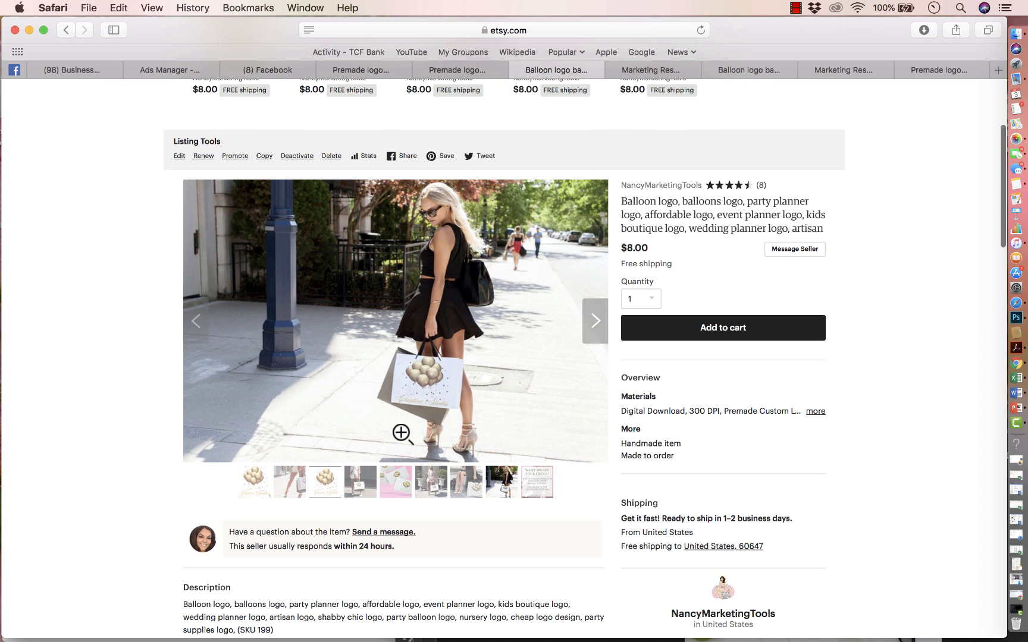
pyautogui.click(257, 482)
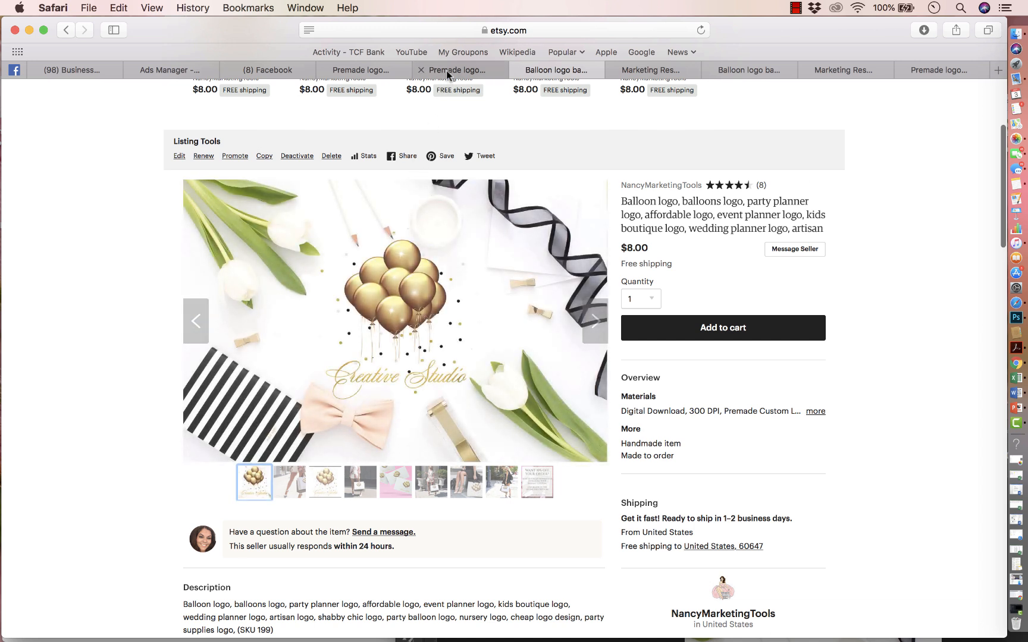
# Step: Return to Ads Manager, close the ad preview and turn off the May - Logo ad
pyautogui.click(447, 70)
pyautogui.click(371, 72)
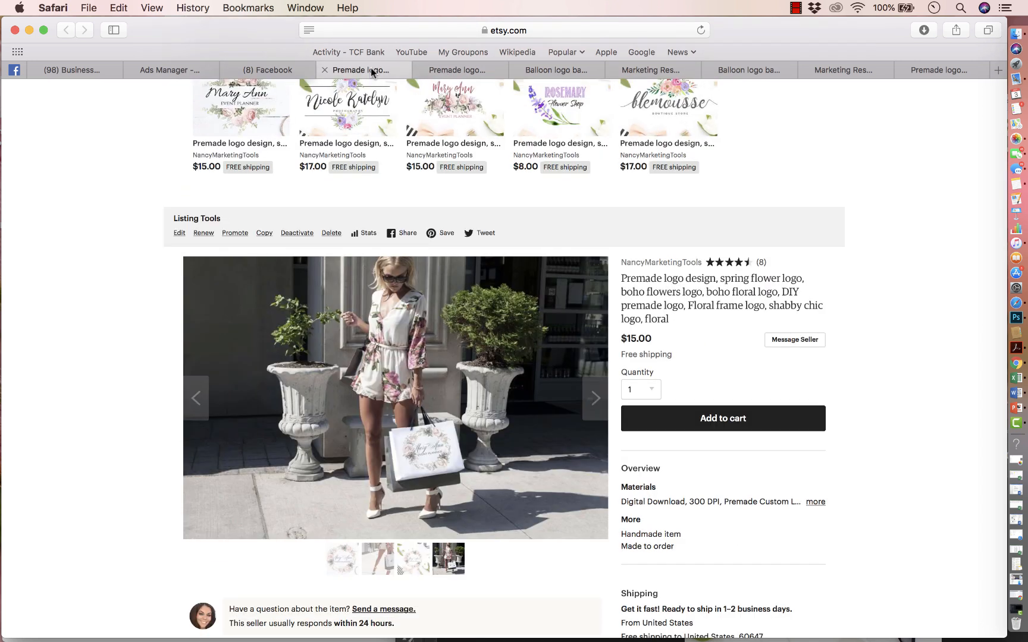
pyautogui.click(274, 69)
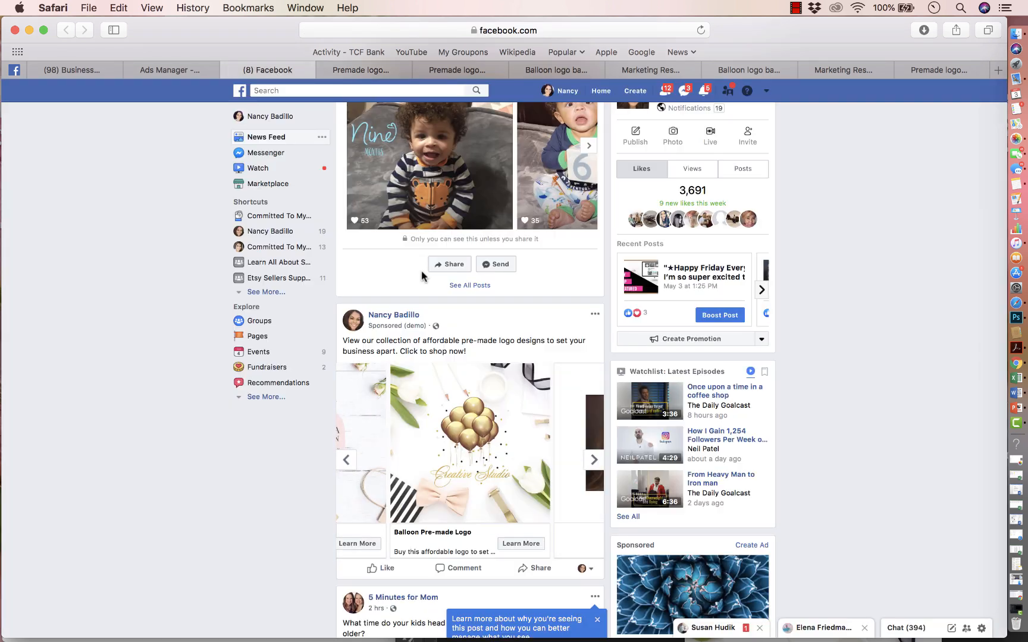
pyautogui.click(196, 72)
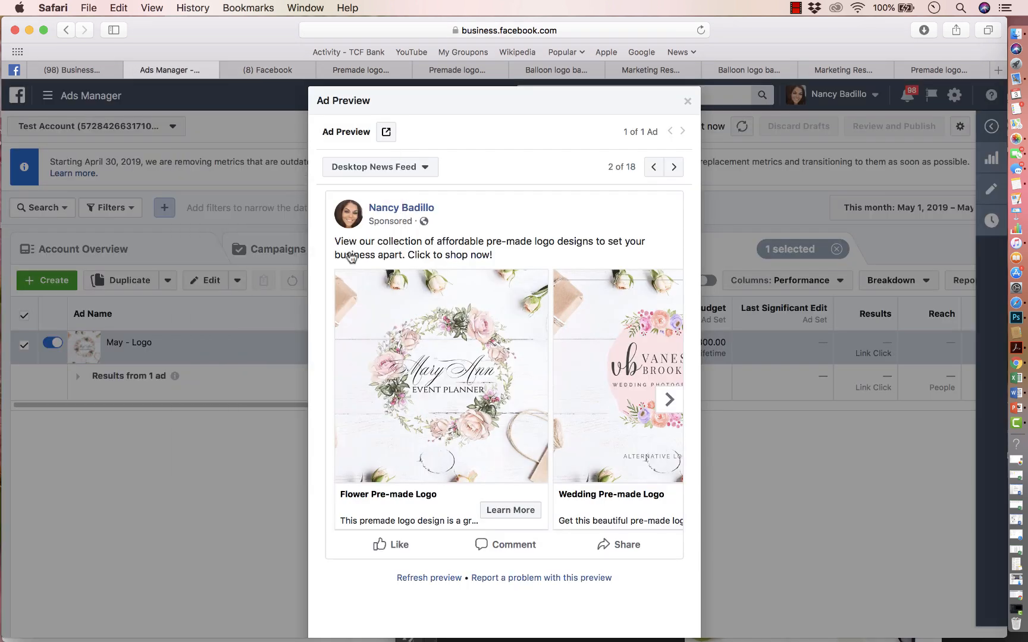
pyautogui.click(251, 419)
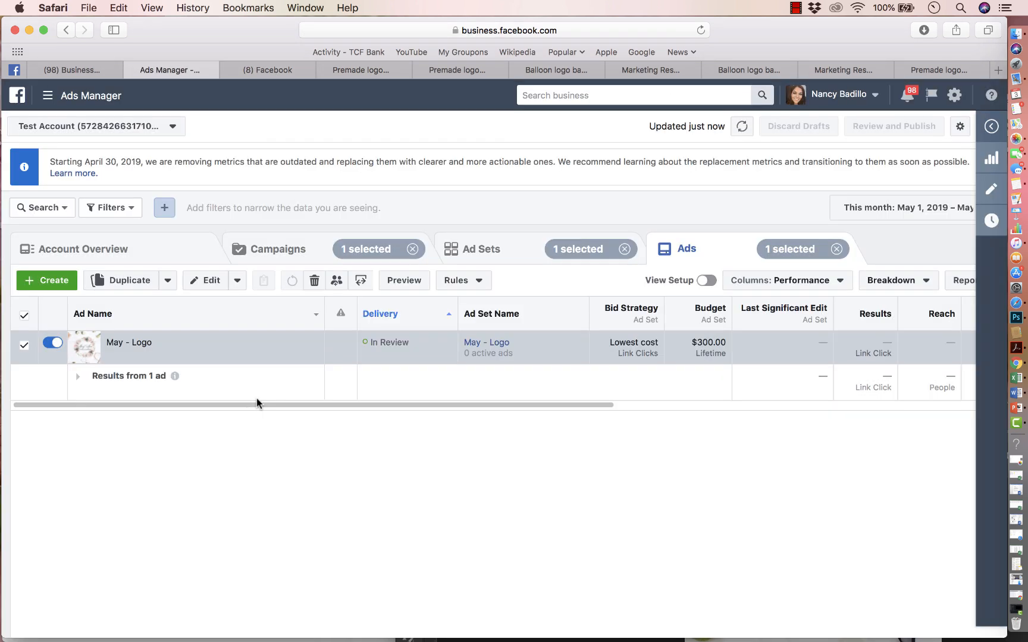
pyautogui.click(50, 345)
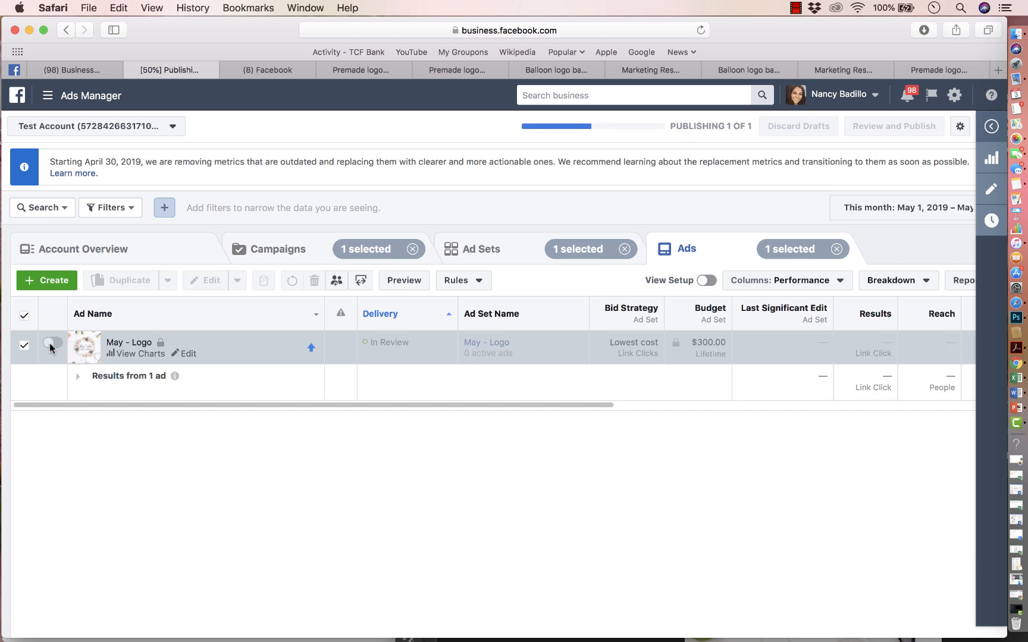